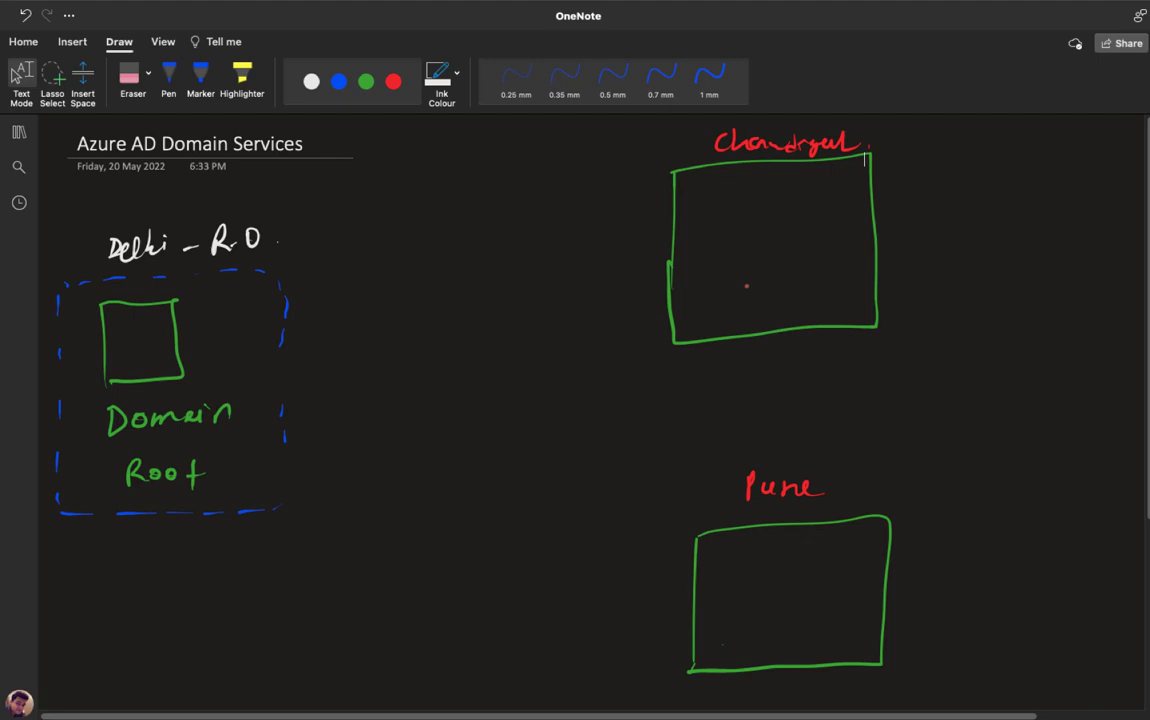
Step: Draw one upright blue server rectangle with the pen inside each of the Chandigarh and Pune office boxes
{"action": "key", "text": "XF86AudioRaiseVolume"}
{"action": "left_click", "coordinate": [366, 83]}
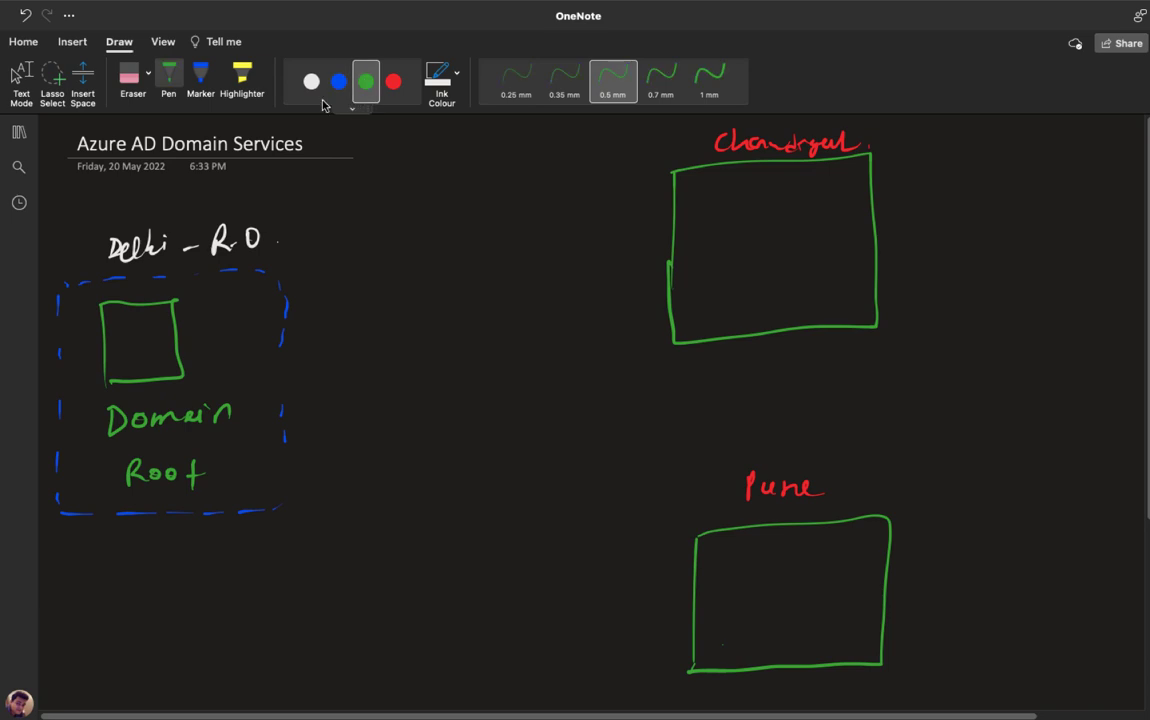
{"action": "left_click", "coordinate": [393, 82]}
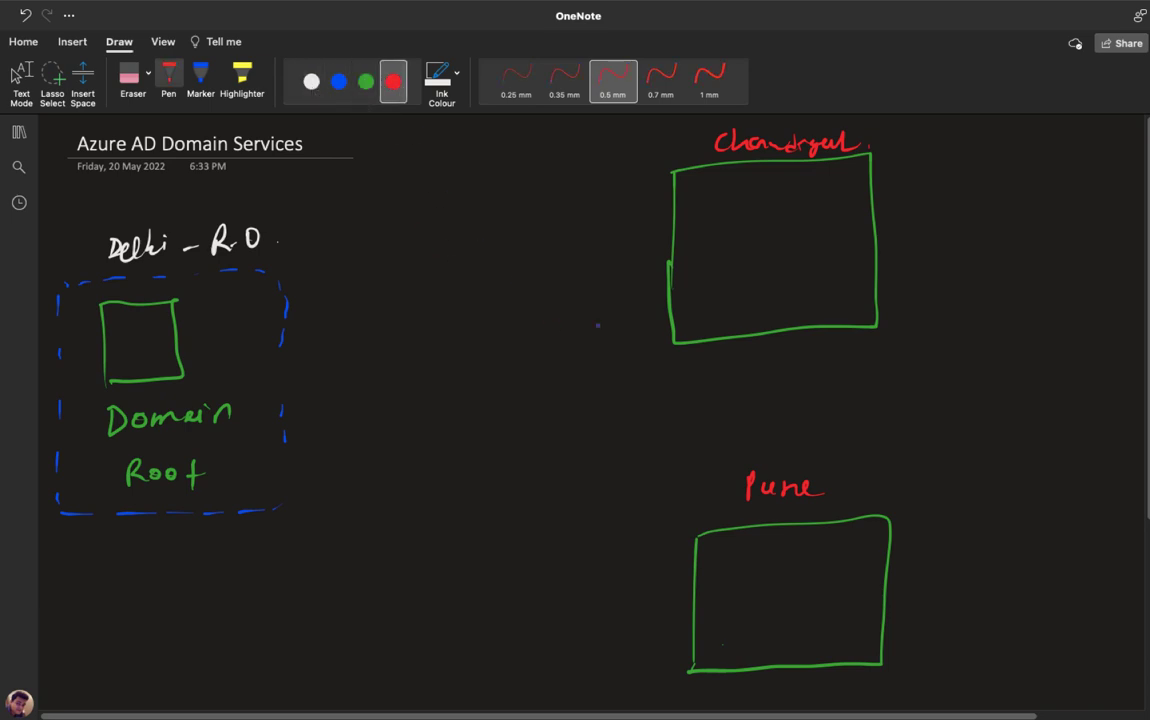
{"action": "left_click", "coordinate": [367, 83]}
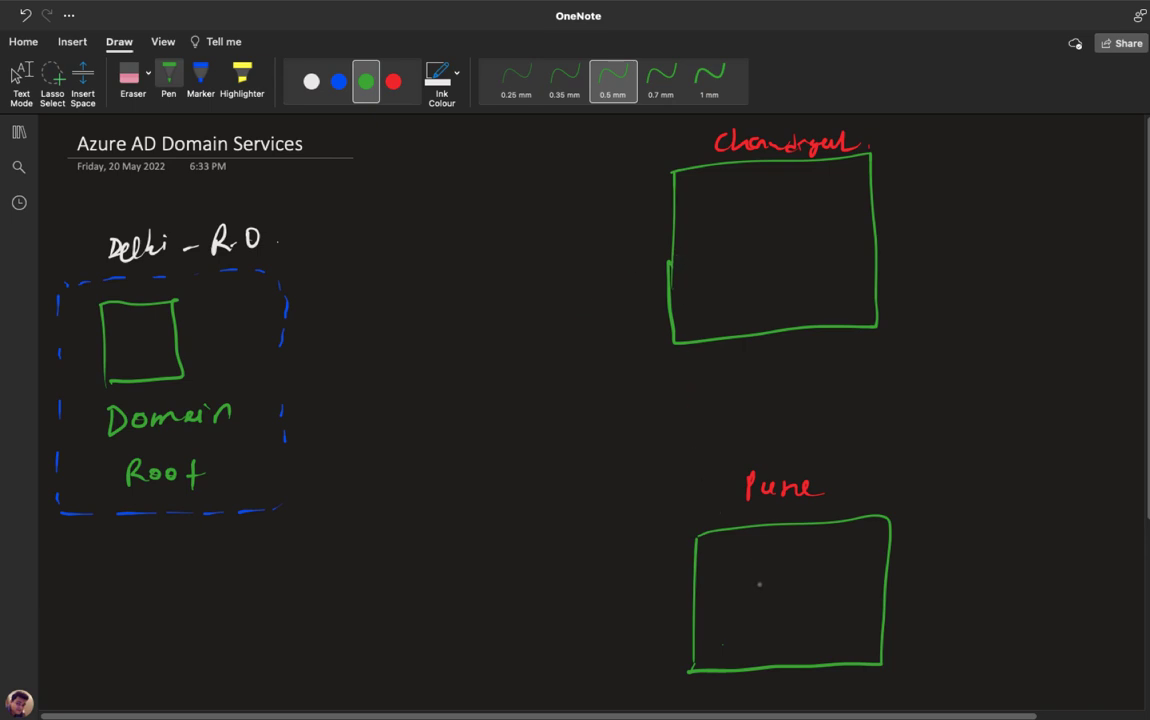
{"action": "left_click", "coordinate": [339, 82]}
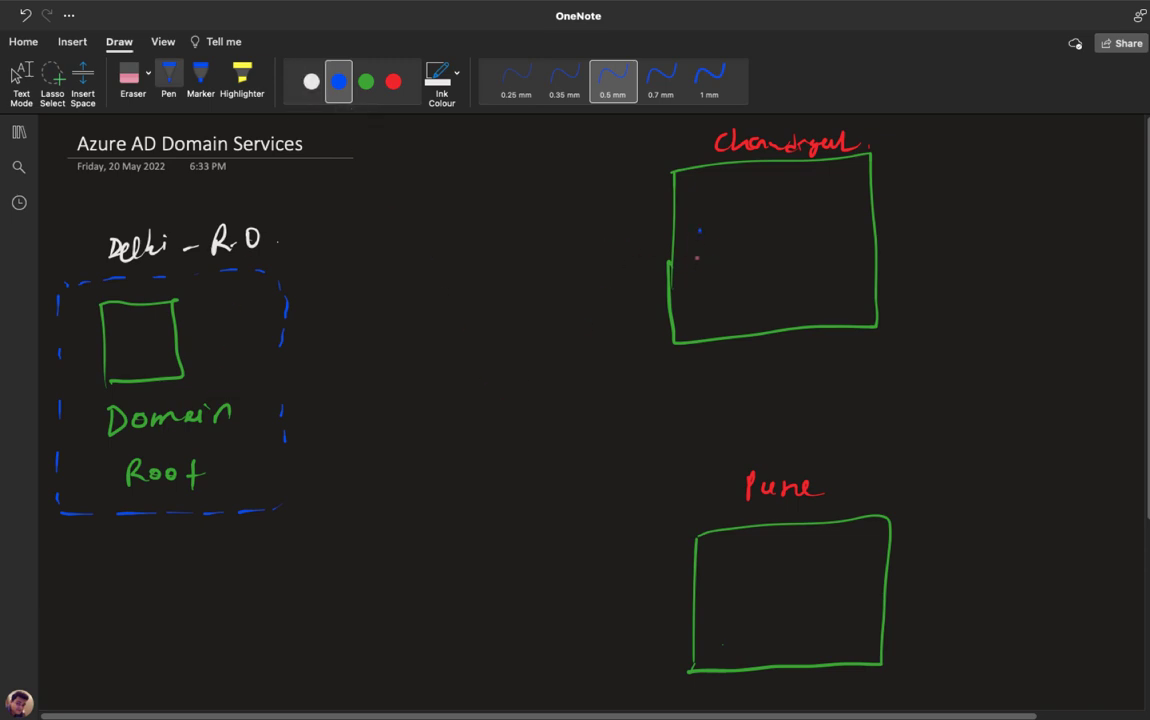
{"action": "mouse_move", "coordinate": [725, 223]}
{"action": "left_mouse_down"}
{"action": "mouse_move", "coordinate": [697, 263]}
{"action": "mouse_move", "coordinate": [725, 224]}
{"action": "left_mouse_up"}
{"action": "mouse_move", "coordinate": [725, 585]}
{"action": "left_mouse_down"}
{"action": "mouse_move", "coordinate": [724, 624]}
{"action": "mouse_move", "coordinate": [750, 612]}
{"action": "mouse_move", "coordinate": [724, 627]}
{"action": "left_mouse_up"}
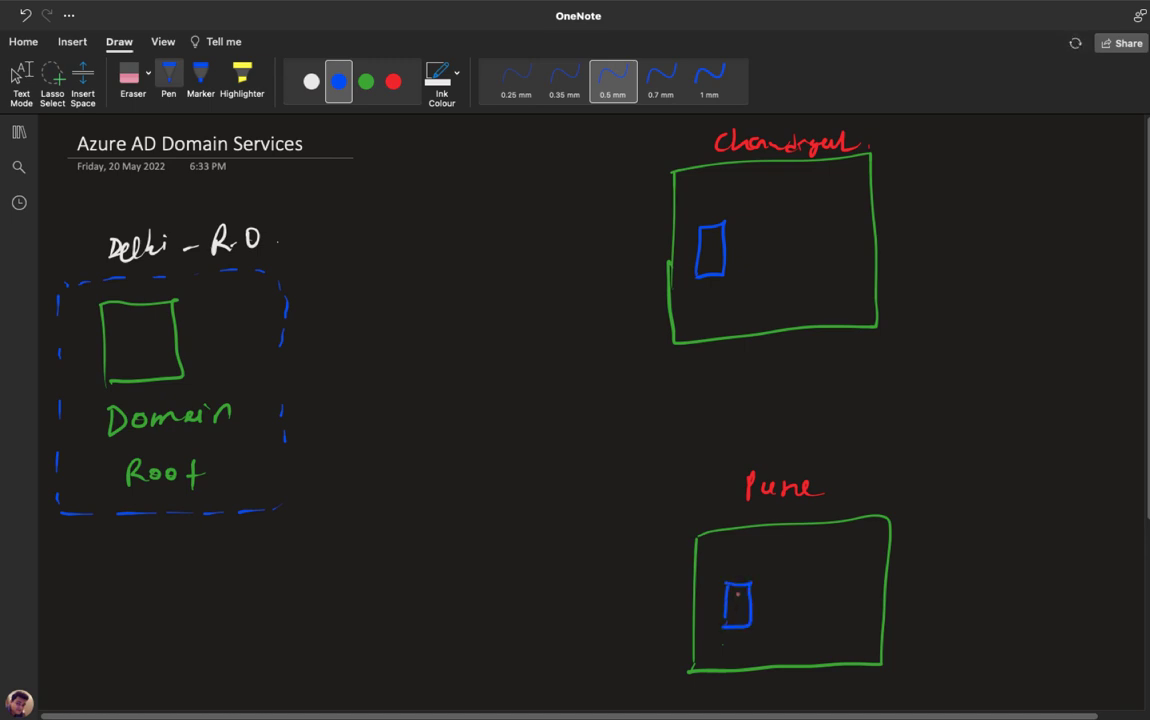
Step: Sketch three small blue client computers beside the server in both the Chandigarh and Pune boxes
{"action": "left_click_drag", "start_coordinate": [751, 180], "coordinate": [752, 205]}
{"action": "mouse_move", "coordinate": [811, 178]}
{"action": "left_mouse_down"}
{"action": "mouse_move", "coordinate": [811, 200]}
{"action": "mouse_move", "coordinate": [830, 197]}
{"action": "left_mouse_up"}
{"action": "mouse_move", "coordinate": [815, 251]}
{"action": "left_mouse_down"}
{"action": "mouse_move", "coordinate": [815, 272]}
{"action": "mouse_move", "coordinate": [830, 276]}
{"action": "left_mouse_up"}
{"action": "mouse_move", "coordinate": [806, 553]}
{"action": "left_mouse_down"}
{"action": "mouse_move", "coordinate": [807, 575]}
{"action": "mouse_move", "coordinate": [830, 572]}
{"action": "mouse_move", "coordinate": [831, 624]}
{"action": "mouse_move", "coordinate": [852, 620]}
{"action": "mouse_move", "coordinate": [841, 646]}
{"action": "mouse_move", "coordinate": [860, 645]}
{"action": "left_mouse_up"}
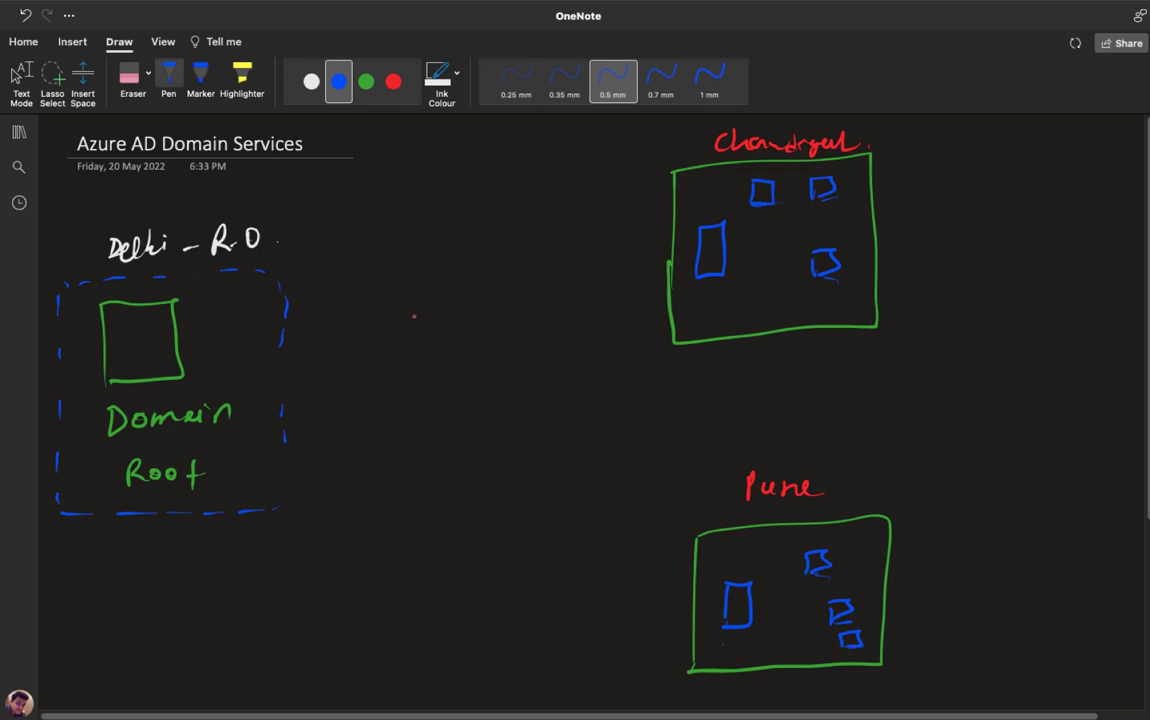
Step: Draw a small green gridded network switch beside the server in both the Chandigarh and Pune boxes
{"action": "left_click", "coordinate": [366, 81]}
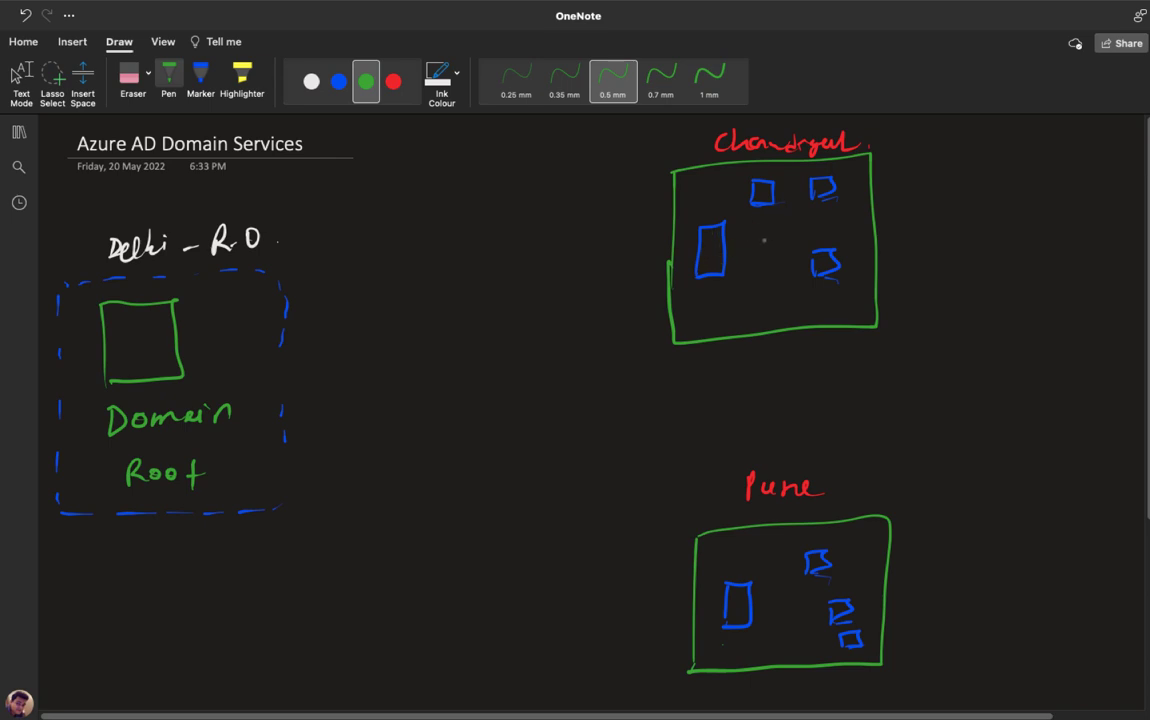
{"action": "mouse_move", "coordinate": [756, 234]}
{"action": "left_mouse_down"}
{"action": "mouse_move", "coordinate": [784, 246]}
{"action": "mouse_move", "coordinate": [756, 240]}
{"action": "mouse_move", "coordinate": [781, 239]}
{"action": "mouse_move", "coordinate": [765, 247]}
{"action": "left_mouse_up"}
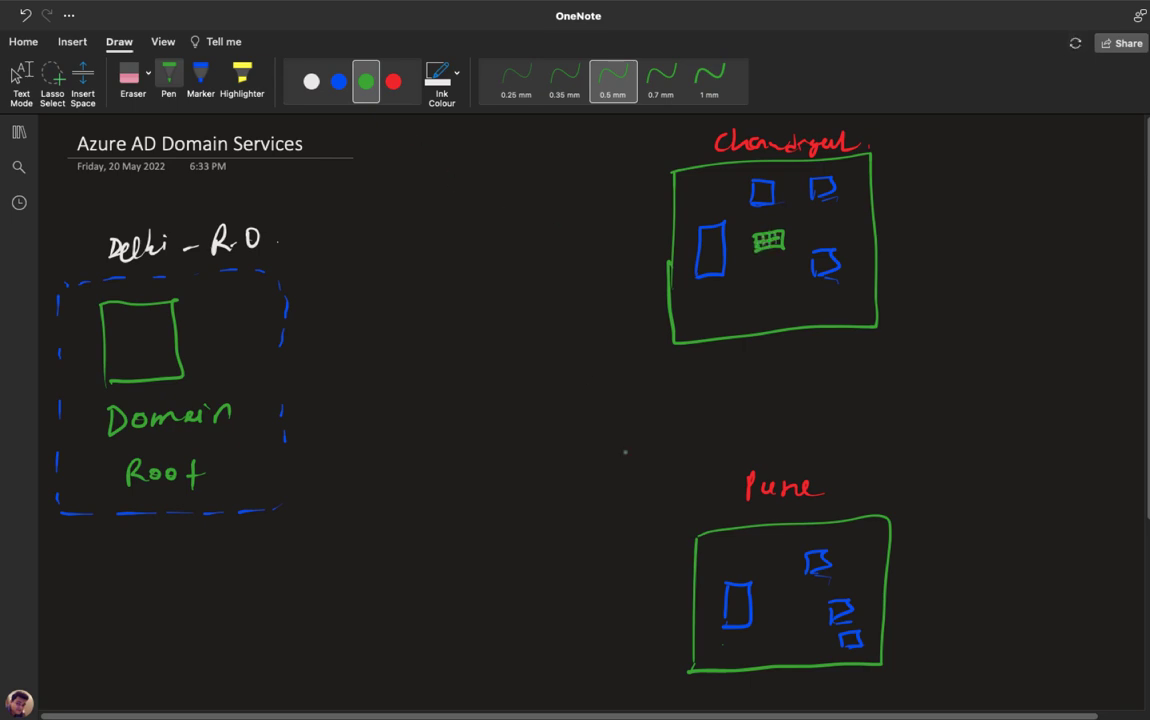
{"action": "mouse_move", "coordinate": [772, 598]}
{"action": "left_mouse_down"}
{"action": "mouse_move", "coordinate": [772, 613]}
{"action": "mouse_move", "coordinate": [805, 610]}
{"action": "mouse_move", "coordinate": [772, 613]}
{"action": "mouse_move", "coordinate": [802, 605]}
{"action": "mouse_move", "coordinate": [788, 612]}
{"action": "left_mouse_up"}
{"action": "left_click_drag", "start_coordinate": [795, 599], "coordinate": [796, 611]}
Step: Connect each office's server and three computers to its switch with green lines
{"action": "mouse_move", "coordinate": [720, 253]}
{"action": "left_mouse_down"}
{"action": "mouse_move", "coordinate": [747, 245]}
{"action": "mouse_move", "coordinate": [762, 207]}
{"action": "mouse_move", "coordinate": [790, 213]}
{"action": "mouse_move", "coordinate": [821, 191]}
{"action": "left_mouse_up"}
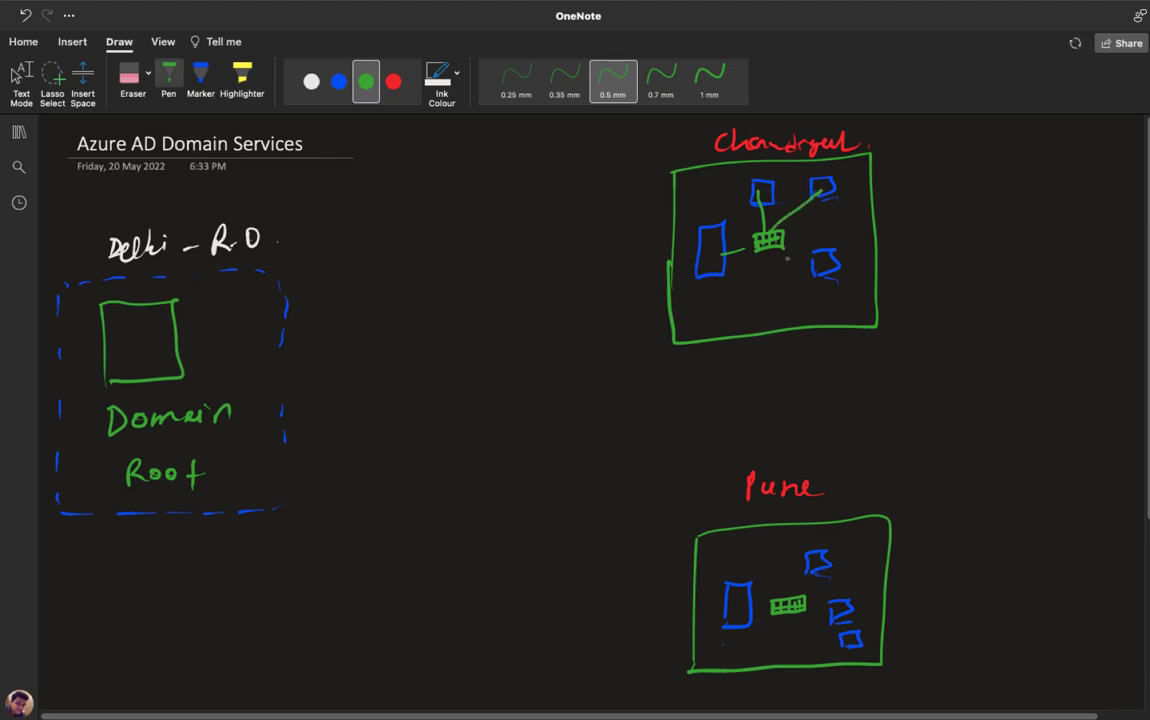
{"action": "left_click_drag", "start_coordinate": [782, 244], "coordinate": [812, 256]}
{"action": "mouse_move", "coordinate": [753, 607]}
{"action": "left_mouse_down"}
{"action": "mouse_move", "coordinate": [828, 572]}
{"action": "mouse_move", "coordinate": [848, 634]}
{"action": "left_mouse_up"}
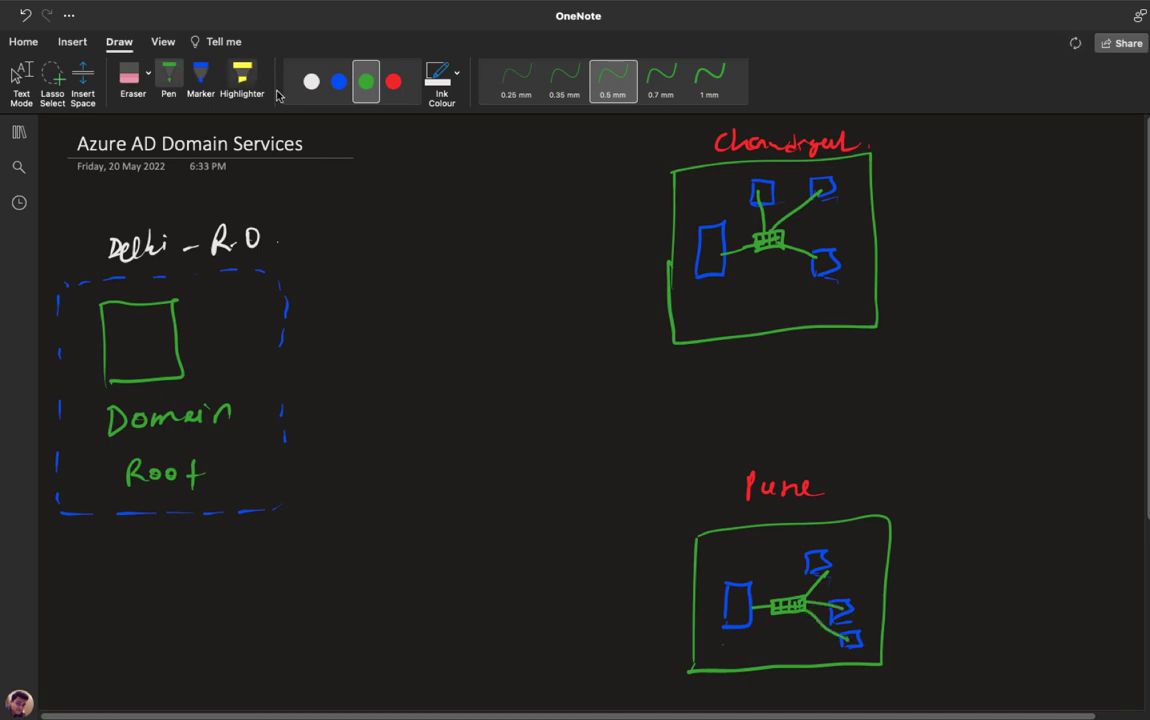
Step: Draw white connection lines from the Delhi domain root square to the Chandigarh and Pune servers
{"action": "left_click", "coordinate": [311, 81]}
{"action": "left_click_drag", "start_coordinate": [186, 348], "coordinate": [700, 243]}
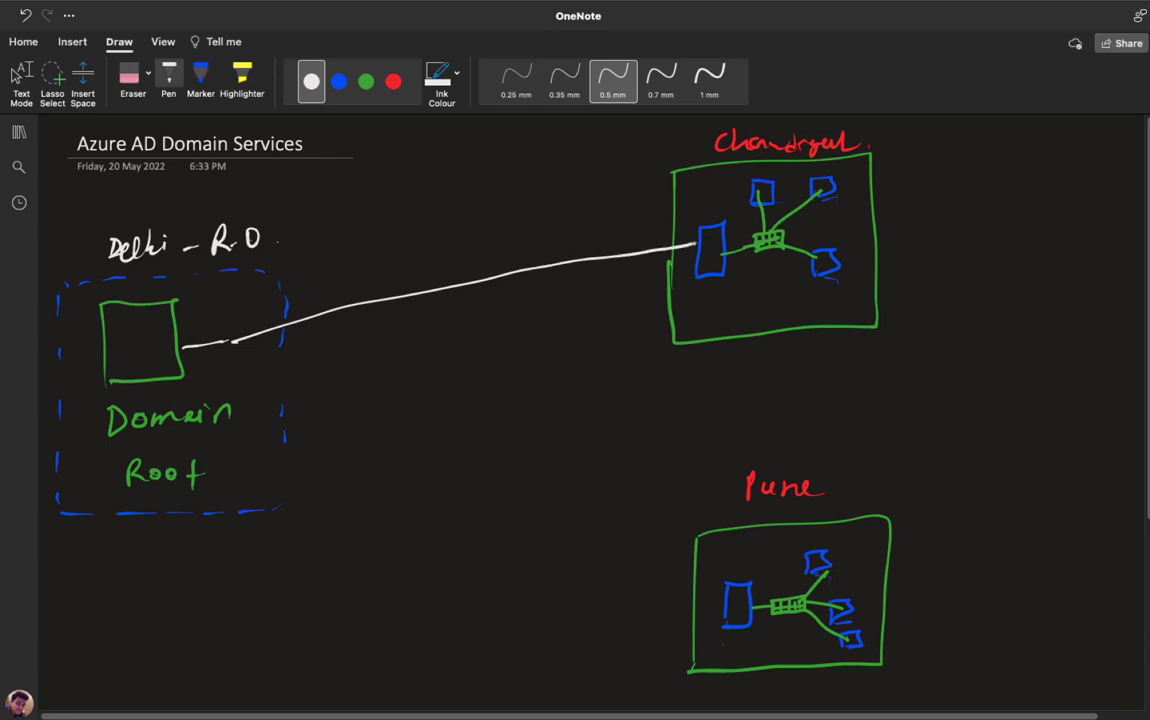
{"action": "left_click_drag", "start_coordinate": [540, 287], "coordinate": [581, 279]}
{"action": "mouse_move", "coordinate": [230, 341]}
{"action": "left_mouse_down"}
{"action": "mouse_move", "coordinate": [622, 513]}
{"action": "mouse_move", "coordinate": [733, 589]}
{"action": "left_mouse_up"}
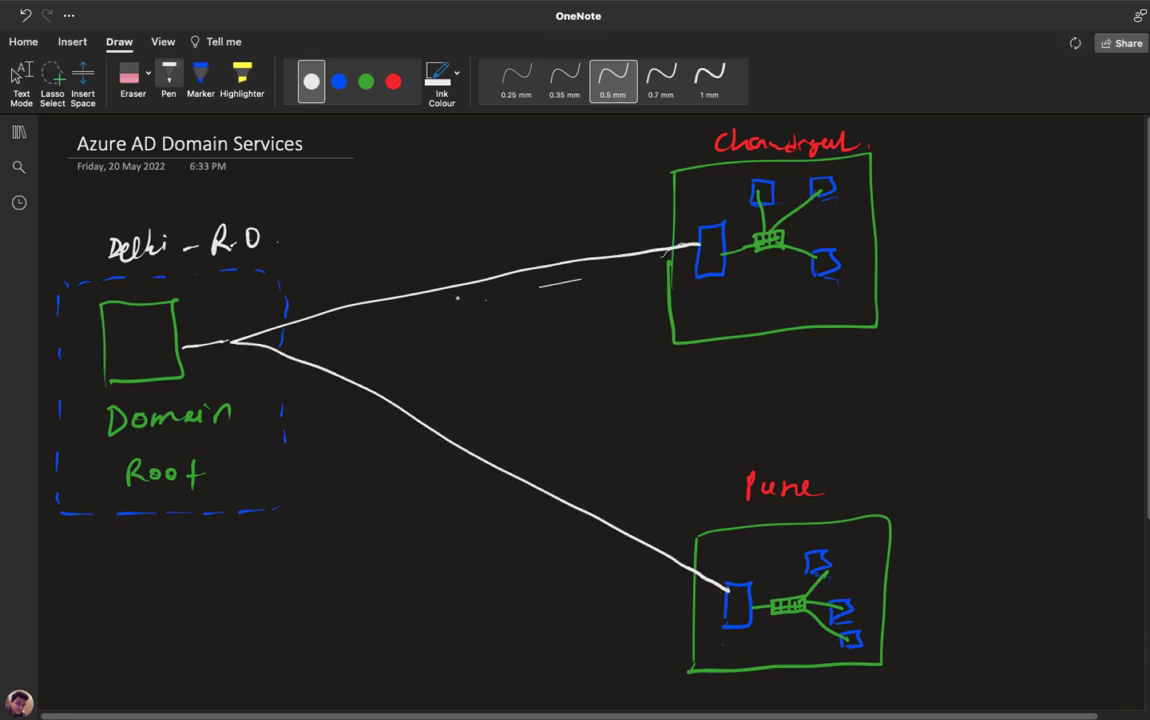
Step: Handwrite "LDAP" in red in the empty space below and to the right of the Delhi box
{"action": "left_click", "coordinate": [366, 81]}
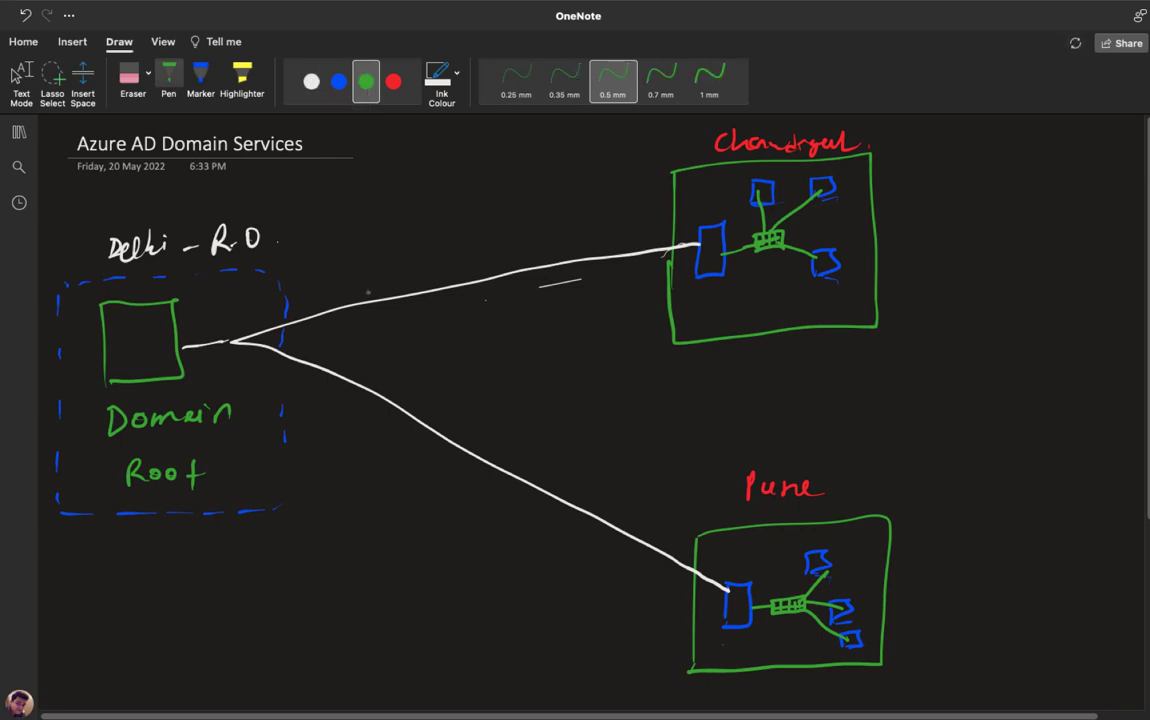
{"action": "left_click", "coordinate": [393, 81]}
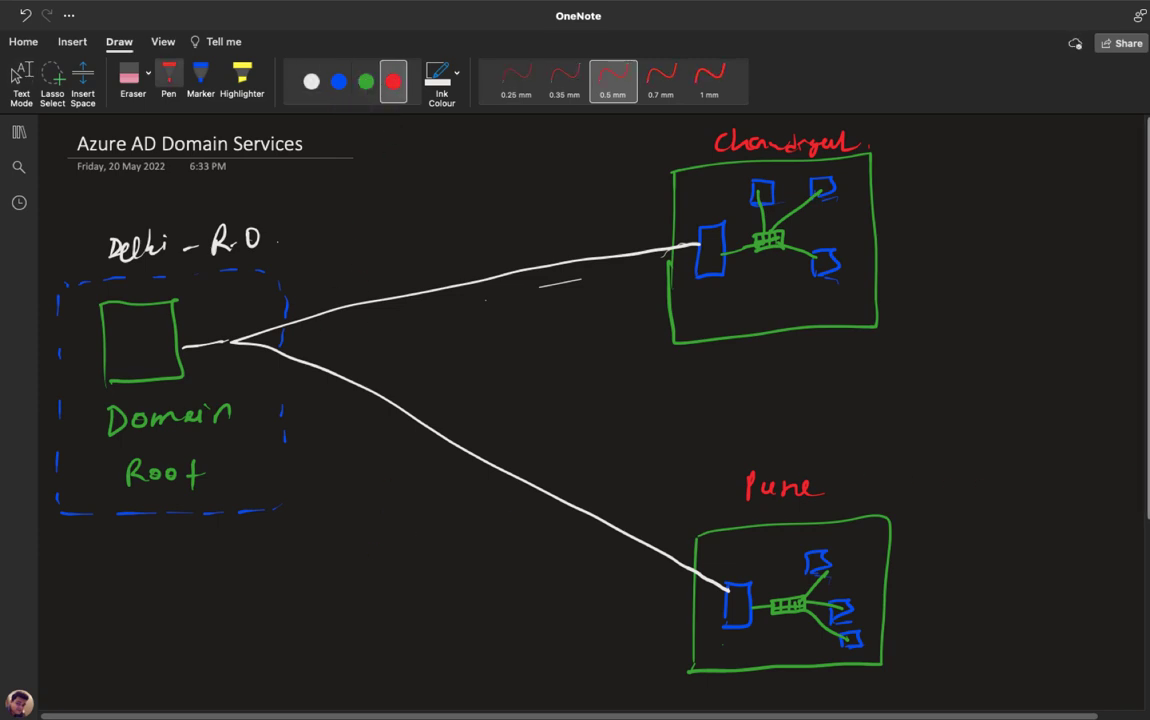
{"action": "scroll", "coordinate": [322, 577], "scroll_direction": "down", "scroll_amount": 1}
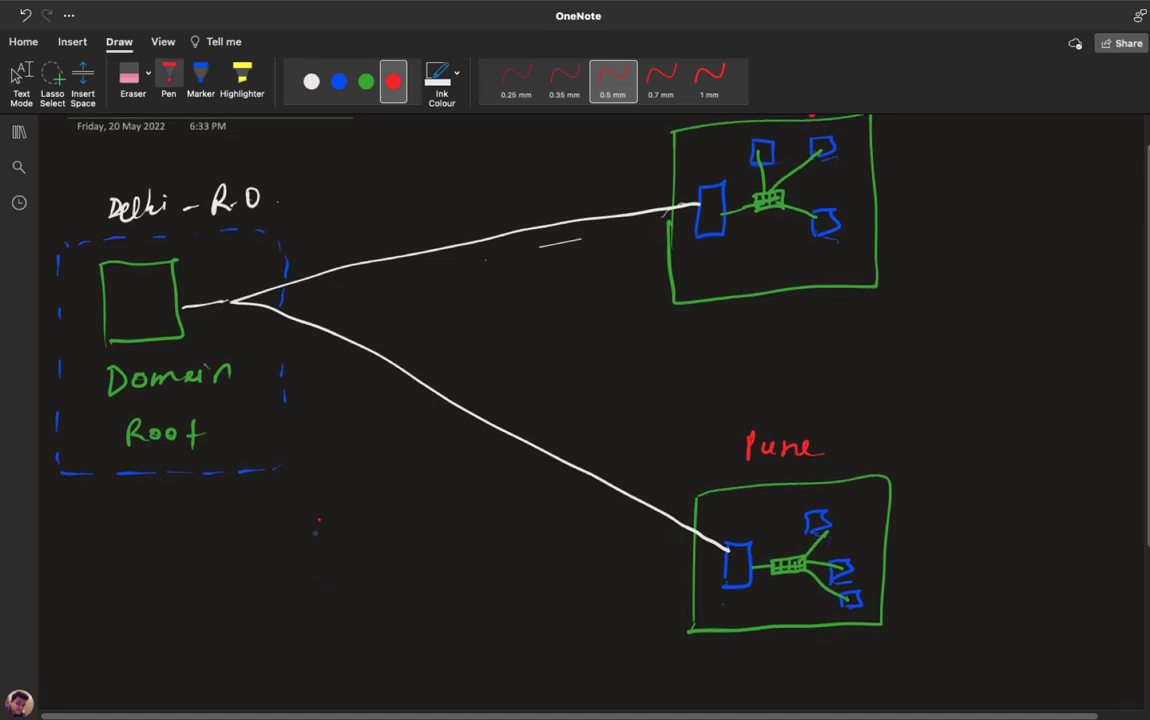
{"action": "mouse_move", "coordinate": [316, 517]}
{"action": "left_mouse_down"}
{"action": "mouse_move", "coordinate": [323, 541]}
{"action": "mouse_move", "coordinate": [342, 540]}
{"action": "left_mouse_up"}
{"action": "mouse_move", "coordinate": [342, 517]}
{"action": "left_mouse_down"}
{"action": "mouse_move", "coordinate": [343, 540]}
{"action": "mouse_move", "coordinate": [392, 538]}
{"action": "left_mouse_up"}
{"action": "left_click_drag", "start_coordinate": [372, 530], "coordinate": [399, 540]}
{"action": "left_click_drag", "start_coordinate": [399, 511], "coordinate": [401, 527]}
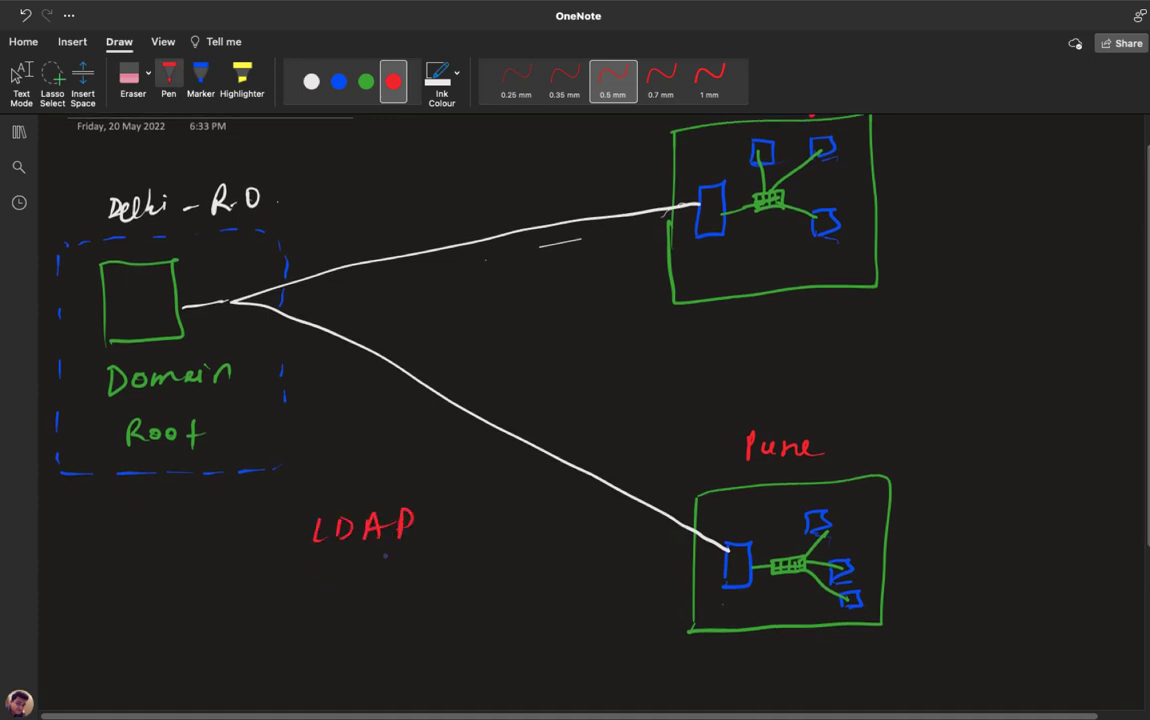
Step: Handwrite "Site and services" and "RODC" in red on separate lines below "LDAP"
{"action": "mouse_move", "coordinate": [320, 578]}
{"action": "left_mouse_down"}
{"action": "mouse_move", "coordinate": [307, 597]}
{"action": "mouse_move", "coordinate": [333, 585]}
{"action": "mouse_move", "coordinate": [353, 597]}
{"action": "left_mouse_up"}
{"action": "left_click_drag", "start_coordinate": [343, 585], "coordinate": [380, 597]}
{"action": "left_click_drag", "start_coordinate": [400, 587], "coordinate": [598, 588]}
{"action": "key", "text": "super+z"}
{"action": "key", "text": "super+z"}
{"action": "key", "text": "super+z"}
{"action": "mouse_move", "coordinate": [333, 641]}
{"action": "left_mouse_down"}
{"action": "mouse_move", "coordinate": [333, 662]}
{"action": "mouse_move", "coordinate": [381, 640]}
{"action": "left_mouse_up"}
{"action": "mouse_move", "coordinate": [407, 636]}
{"action": "left_mouse_down"}
{"action": "mouse_move", "coordinate": [408, 658]}
{"action": "mouse_move", "coordinate": [446, 646]}
{"action": "mouse_move", "coordinate": [459, 659]}
{"action": "left_mouse_up"}
Step: Number the LDAP, Site and services and RODC lines 1 to 3 in red, with a dot after each number
{"action": "left_click_drag", "start_coordinate": [238, 532], "coordinate": [240, 546]}
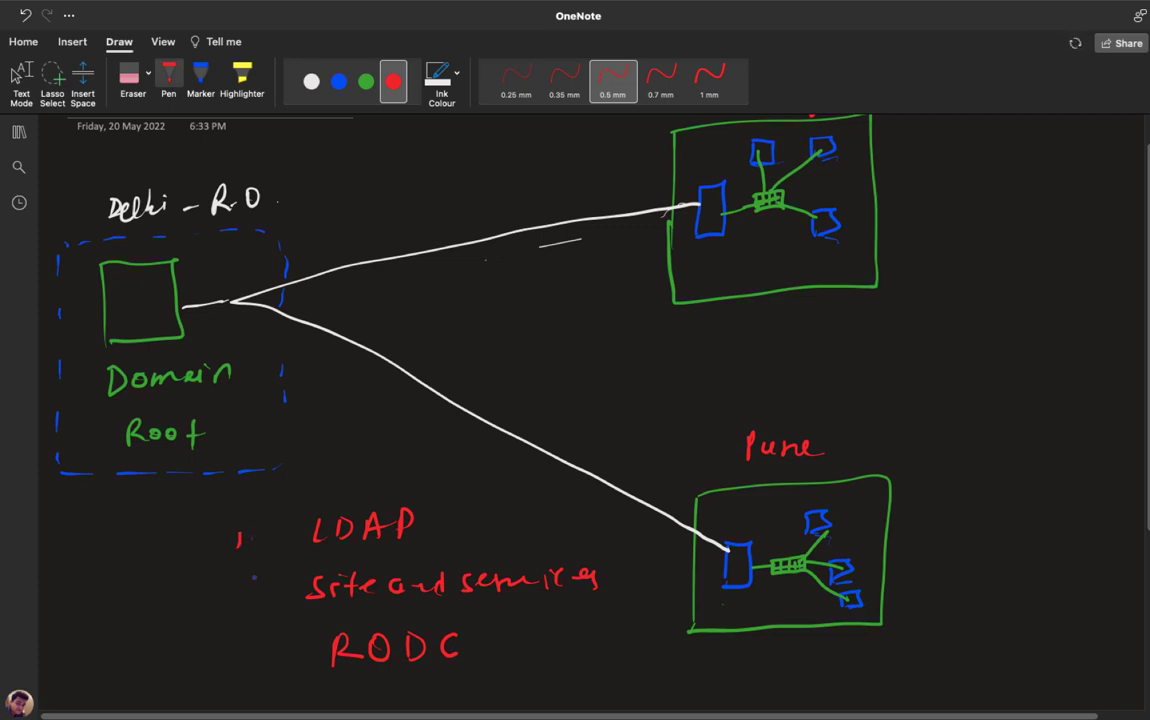
{"action": "left_click", "coordinate": [252, 546]}
{"action": "mouse_move", "coordinate": [233, 592]}
{"action": "left_mouse_down"}
{"action": "mouse_move", "coordinate": [250, 610]}
{"action": "mouse_move", "coordinate": [239, 663]}
{"action": "left_mouse_up"}
{"action": "left_click", "coordinate": [261, 602]}
{"action": "left_click", "coordinate": [262, 658]}
{"action": "key", "text": "Escape"}
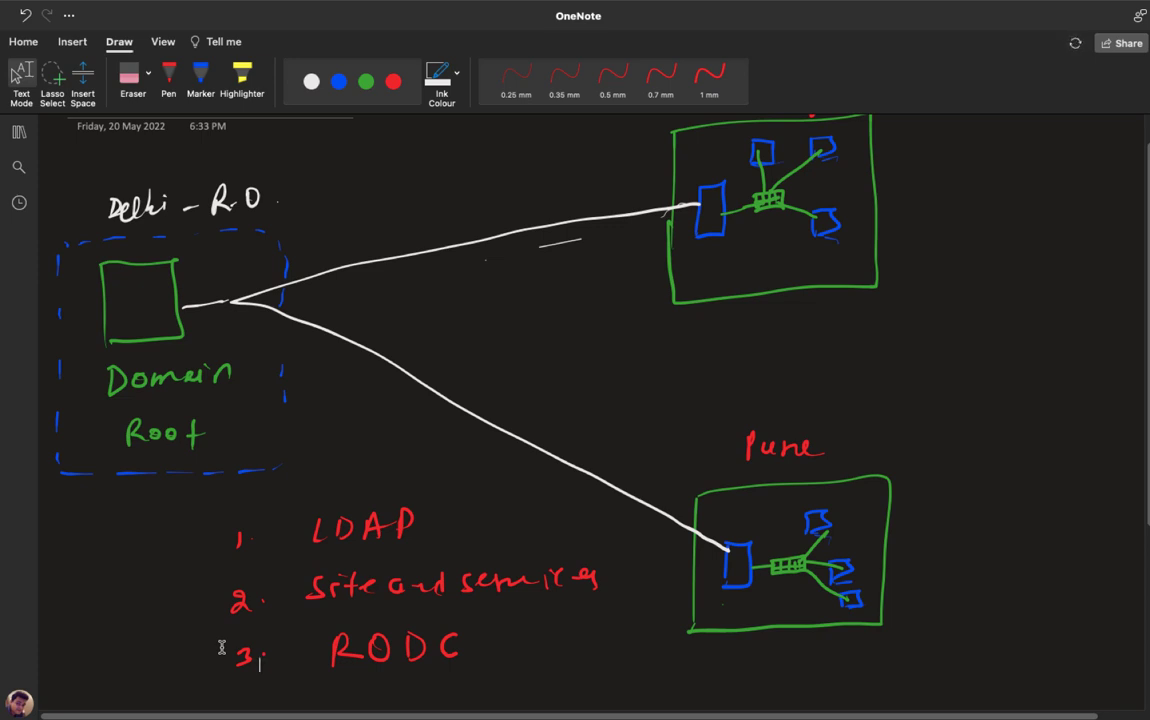
Step: Add small white pen marks inside and just below the Chandigarh server rectangle
{"action": "left_click", "coordinate": [169, 80]}
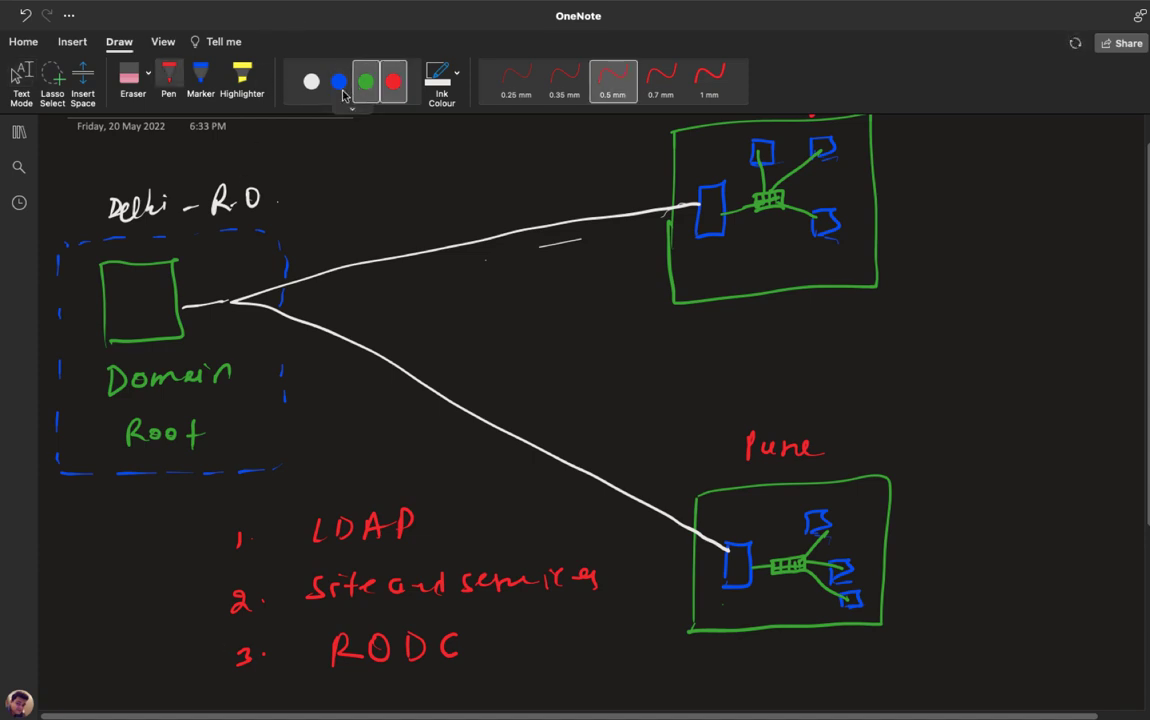
{"action": "left_click", "coordinate": [311, 81]}
{"action": "left_click_drag", "start_coordinate": [705, 246], "coordinate": [712, 262]}
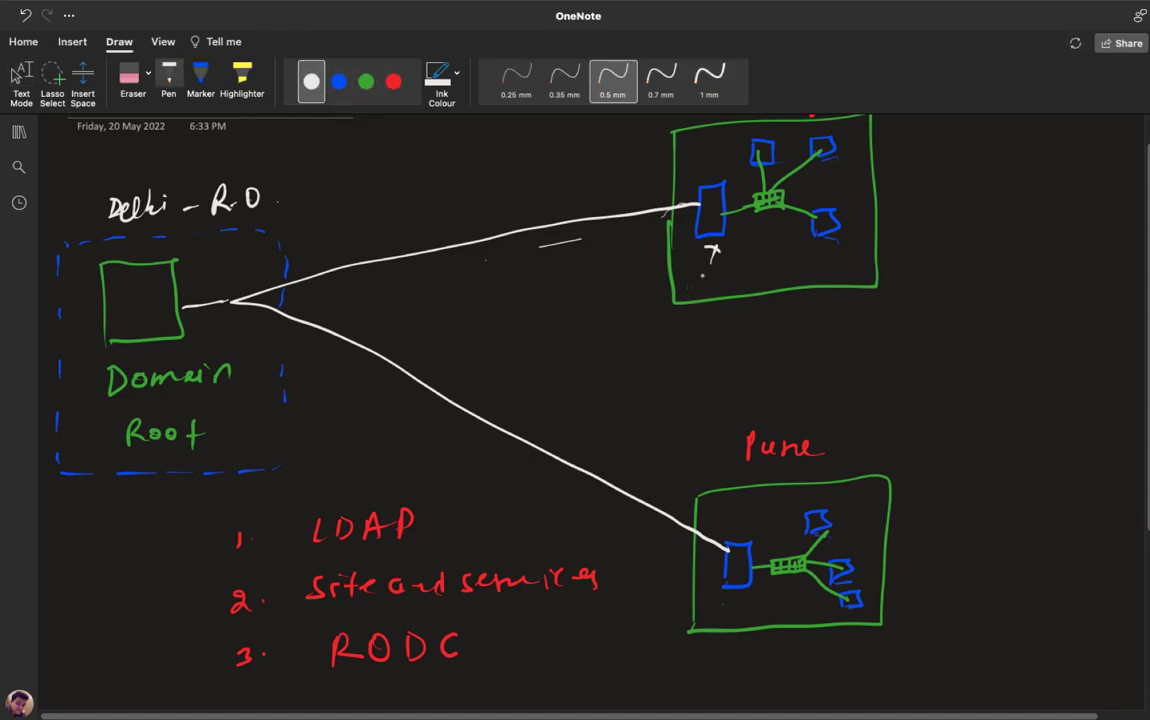
{"action": "double_click", "coordinate": [721, 272]}
{"action": "left_click_drag", "start_coordinate": [713, 214], "coordinate": [714, 240]}
{"action": "left_click", "coordinate": [21, 80]}
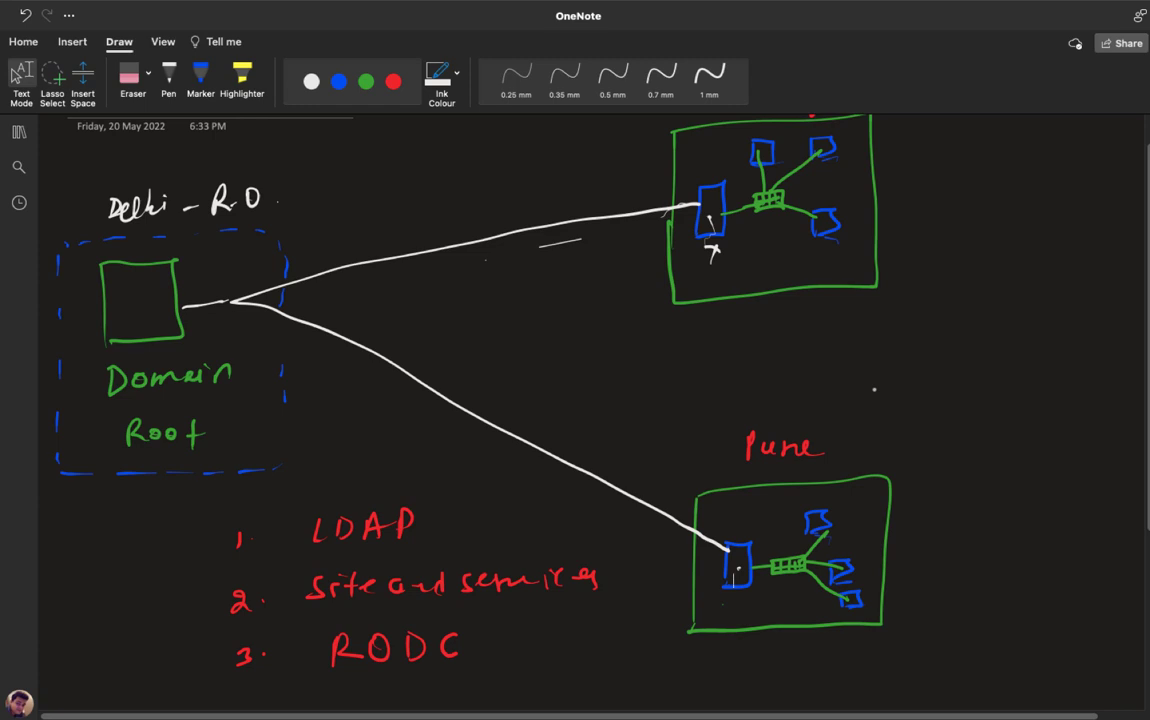
Step: Handwrite "Azure - AD" in white in the empty area below the RODC line
{"action": "left_click", "coordinate": [169, 80]}
{"action": "left_click_drag", "start_coordinate": [1147, 480], "coordinate": [1147, 655]}
{"action": "left_click_drag", "start_coordinate": [1143, 652], "coordinate": [1143, 668]}
{"action": "scroll", "coordinate": [575, 400], "scroll_direction": "down", "scroll_amount": 5}
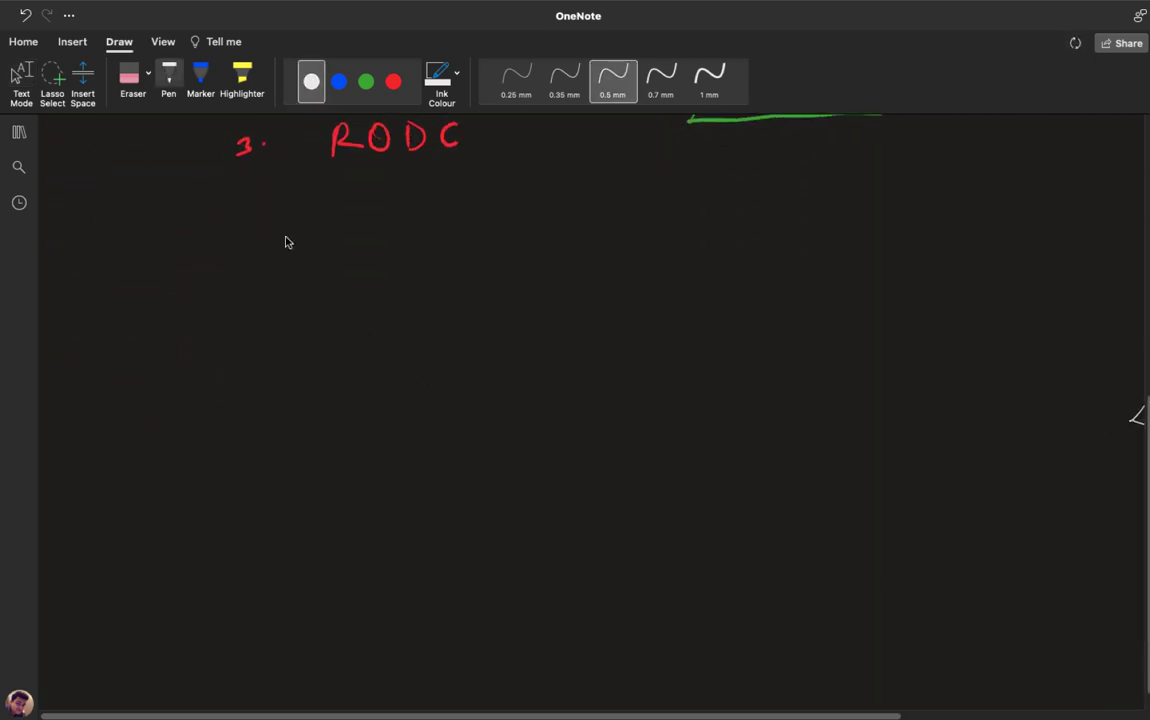
{"action": "mouse_move", "coordinate": [372, 283]}
{"action": "left_mouse_down"}
{"action": "mouse_move", "coordinate": [390, 285]}
{"action": "mouse_move", "coordinate": [403, 267]}
{"action": "mouse_move", "coordinate": [431, 282]}
{"action": "mouse_move", "coordinate": [521, 277]}
{"action": "left_mouse_up"}
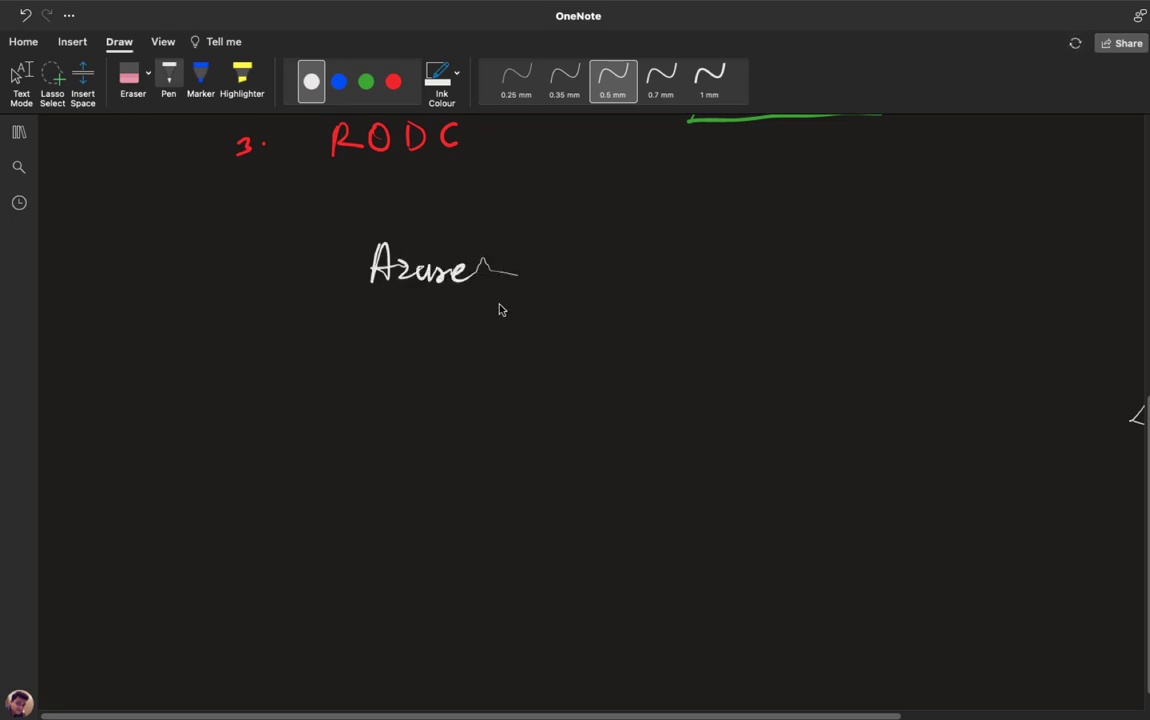
{"action": "key", "text": "super+z"}
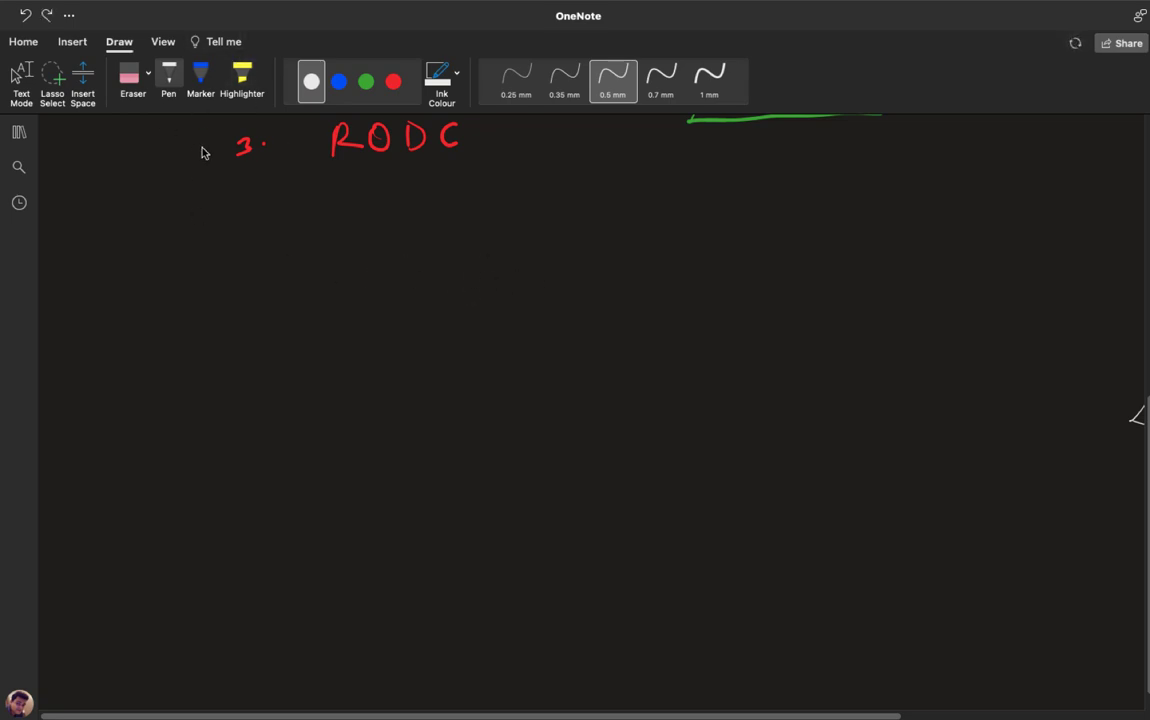
{"action": "left_click_drag", "start_coordinate": [362, 152], "coordinate": [364, 240]}
{"action": "mouse_move", "coordinate": [385, 270]}
{"action": "left_mouse_down"}
{"action": "mouse_move", "coordinate": [370, 321]}
{"action": "mouse_move", "coordinate": [395, 305]}
{"action": "mouse_move", "coordinate": [495, 318]}
{"action": "mouse_move", "coordinate": [497, 288]}
{"action": "mouse_move", "coordinate": [547, 325]}
{"action": "left_mouse_up"}
{"action": "left_click", "coordinate": [544, 310]}
{"action": "mouse_move", "coordinate": [562, 288]}
{"action": "left_mouse_down"}
{"action": "mouse_move", "coordinate": [580, 325]}
{"action": "mouse_move", "coordinate": [600, 327]}
{"action": "left_mouse_up"}
Step: Handwrite "Domain services" in white after "Azure - AD"
{"action": "left_click_drag", "start_coordinate": [646, 292], "coordinate": [646, 323]}
{"action": "mouse_move", "coordinate": [647, 293]}
{"action": "left_mouse_down"}
{"action": "mouse_move", "coordinate": [648, 322]}
{"action": "mouse_move", "coordinate": [689, 306]}
{"action": "mouse_move", "coordinate": [770, 318]}
{"action": "mouse_move", "coordinate": [793, 370]}
{"action": "left_mouse_up"}
{"action": "left_click", "coordinate": [801, 287]}
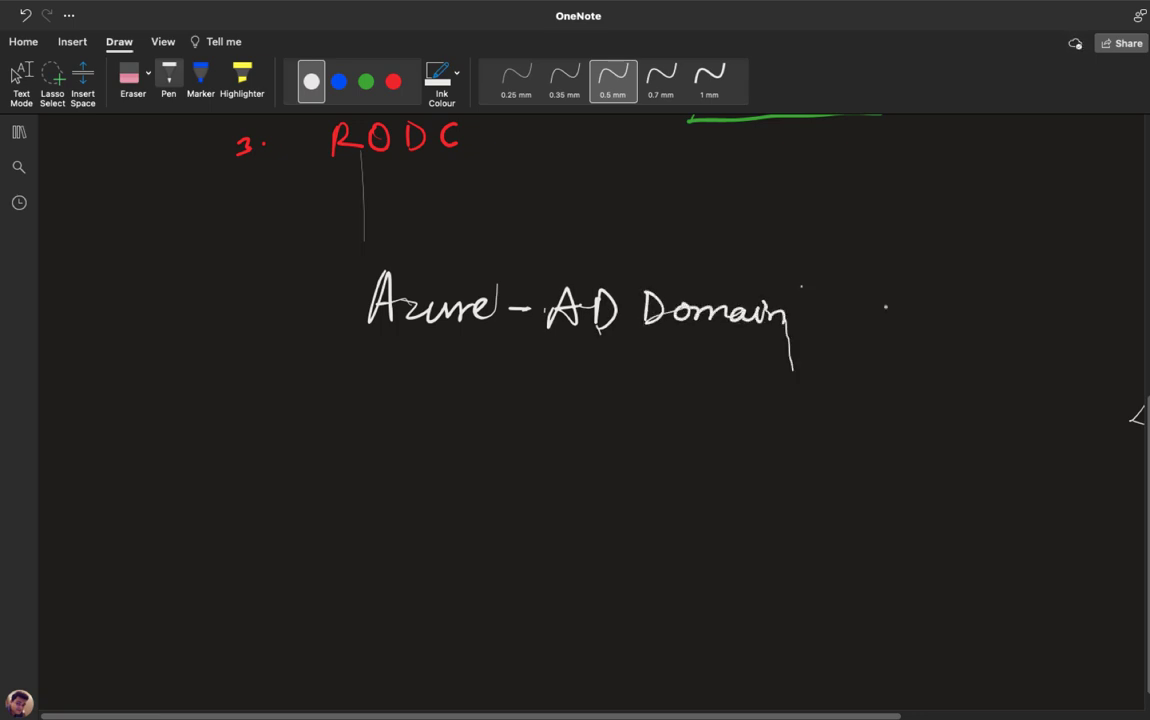
{"action": "mouse_move", "coordinate": [826, 306]}
{"action": "left_mouse_down"}
{"action": "mouse_move", "coordinate": [810, 322]}
{"action": "mouse_move", "coordinate": [924, 310]}
{"action": "mouse_move", "coordinate": [962, 322]}
{"action": "left_mouse_up"}
{"action": "left_click", "coordinate": [930, 316]}
Step: Enclose the handwritten "Azure - AD Domain services" in white square brackets and stop drawing
{"action": "left_click_drag", "start_coordinate": [966, 290], "coordinate": [940, 340]}
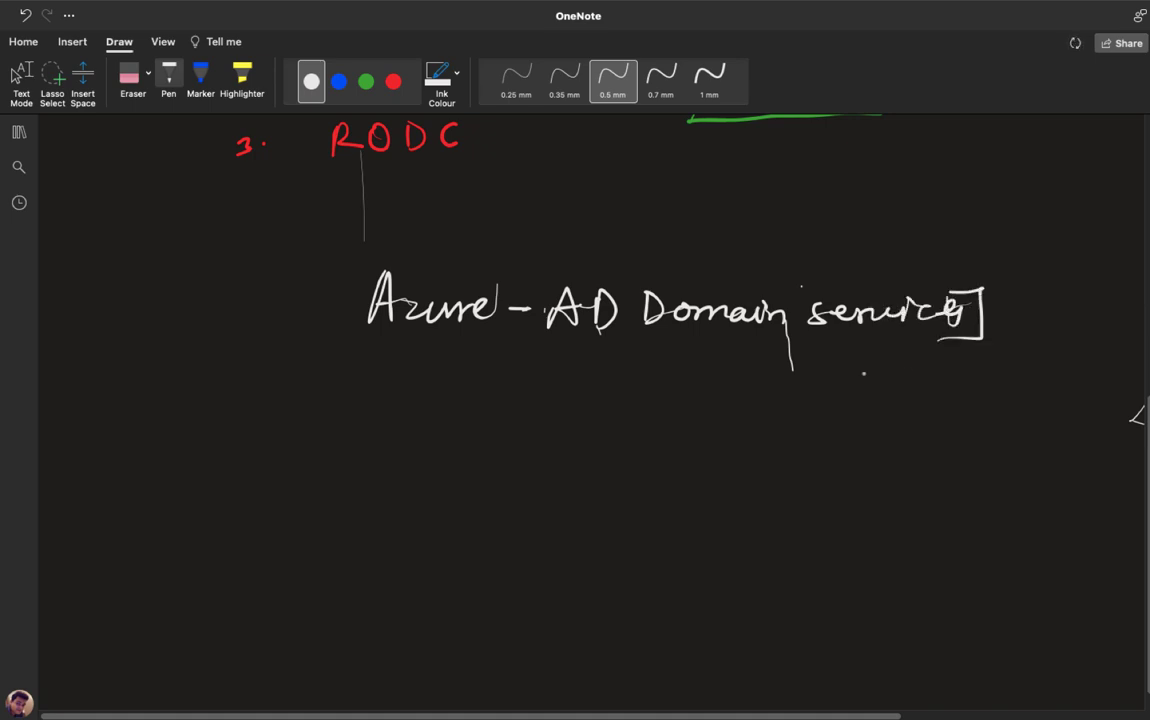
{"action": "mouse_move", "coordinate": [394, 262]}
{"action": "left_mouse_down"}
{"action": "mouse_move", "coordinate": [347, 308]}
{"action": "mouse_move", "coordinate": [380, 330]}
{"action": "left_mouse_up"}
{"action": "key", "text": "Escape"}
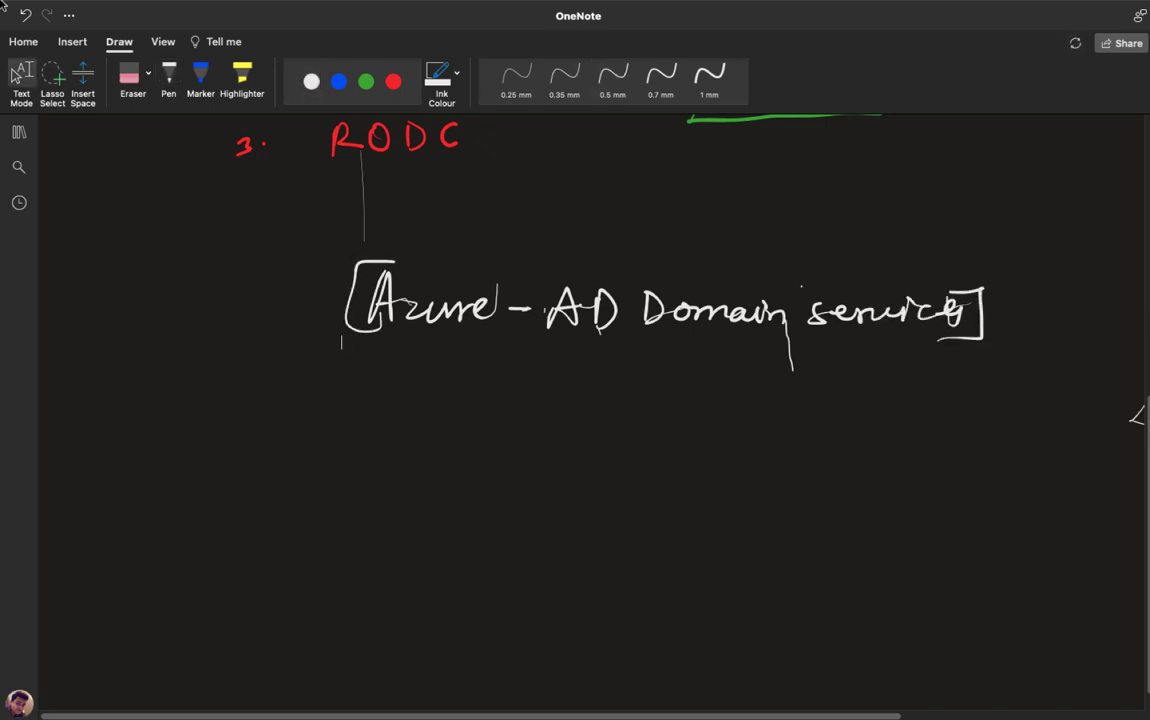
Step: Minimise the OneNote window and restore it to full screen
{"action": "mouse_move", "coordinate": [4, 2]}
{"action": "left_click", "coordinate": [15, 35]}
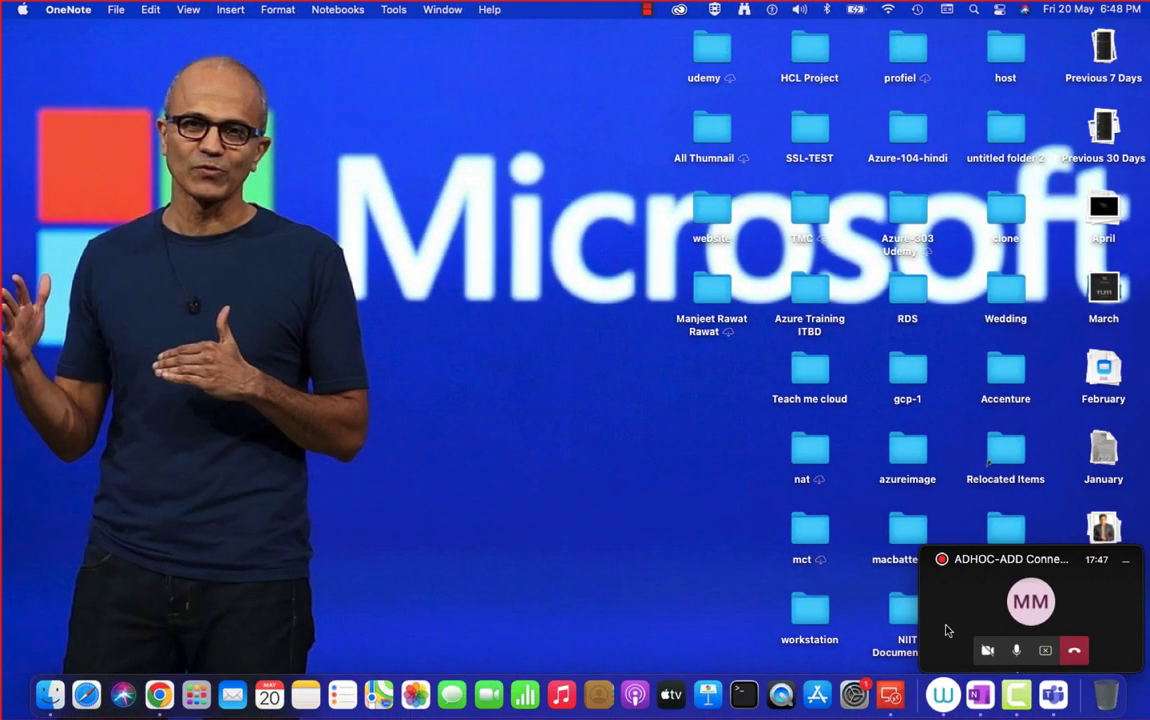
{"action": "left_click", "coordinate": [980, 694]}
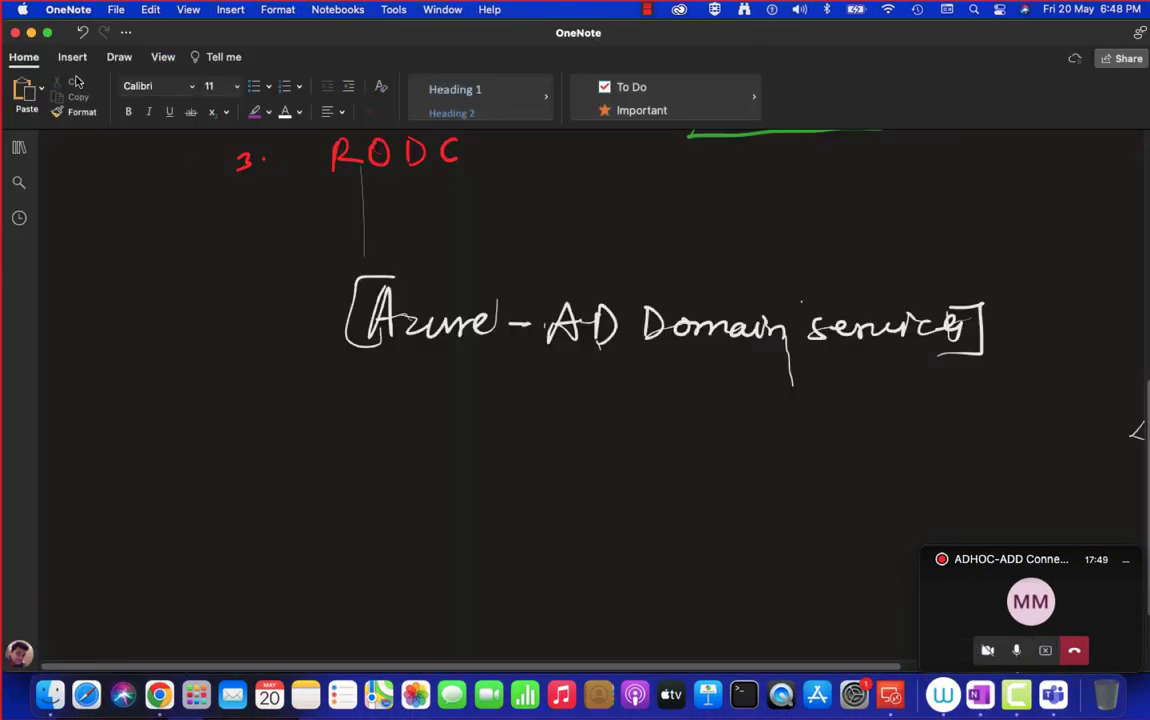
{"action": "left_click", "coordinate": [45, 33]}
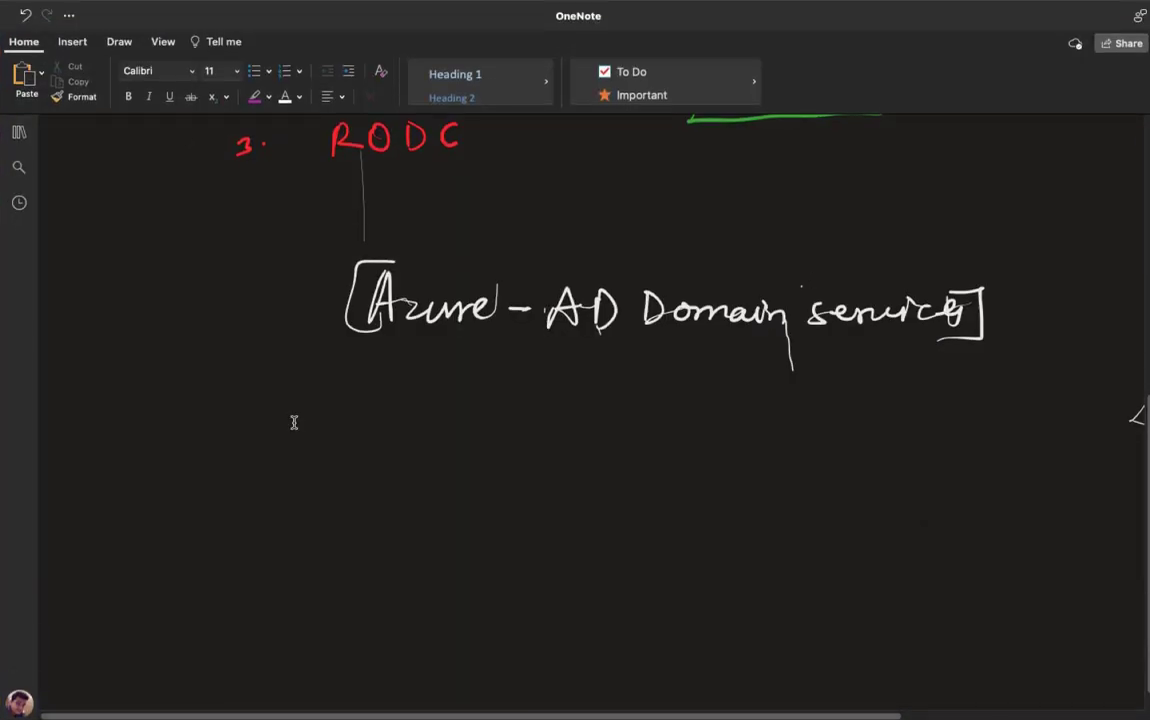
Step: Erase the stray white angle-shaped mark to the right of the bracketed Azure AD text
{"action": "scroll", "coordinate": [294, 422], "scroll_direction": "right", "scroll_amount": 3}
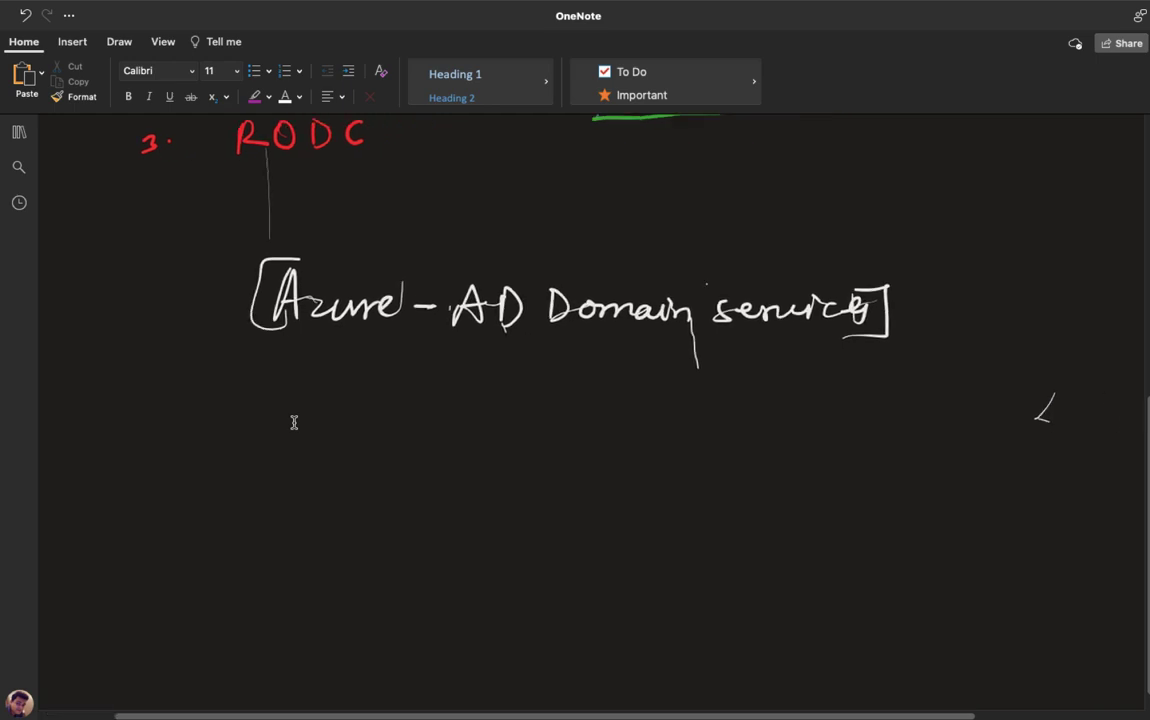
{"action": "left_click", "coordinate": [119, 43]}
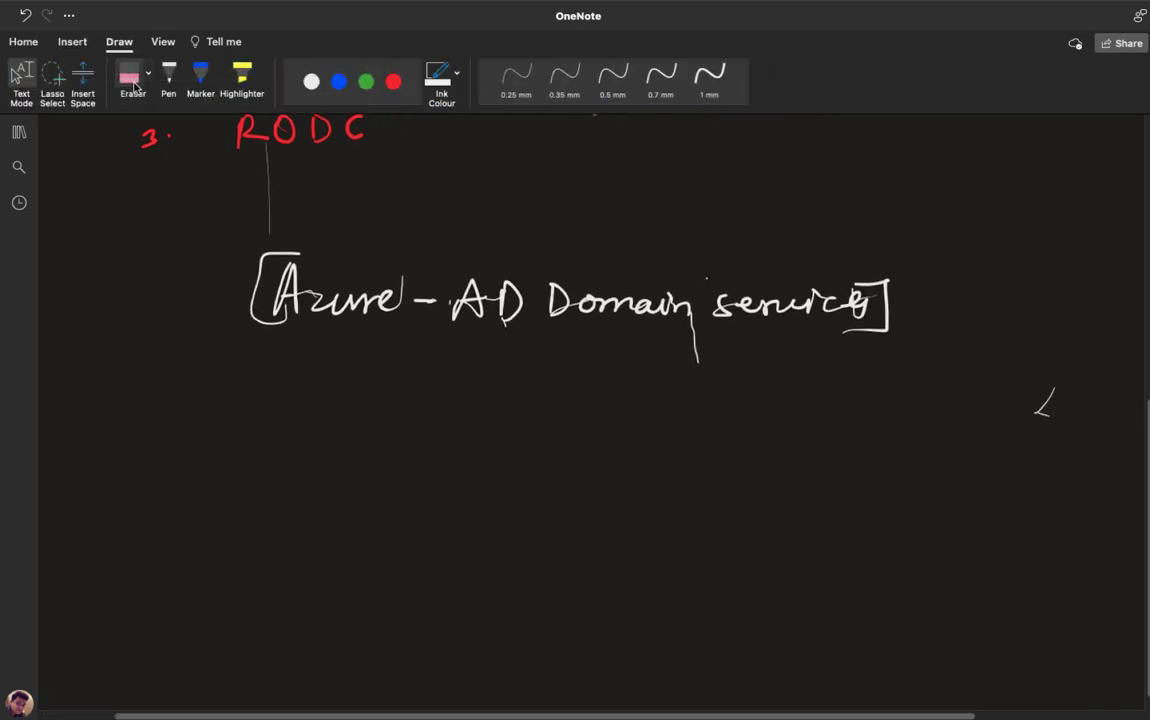
{"action": "scroll", "coordinate": [685, 228], "scroll_direction": "up", "scroll_amount": 2}
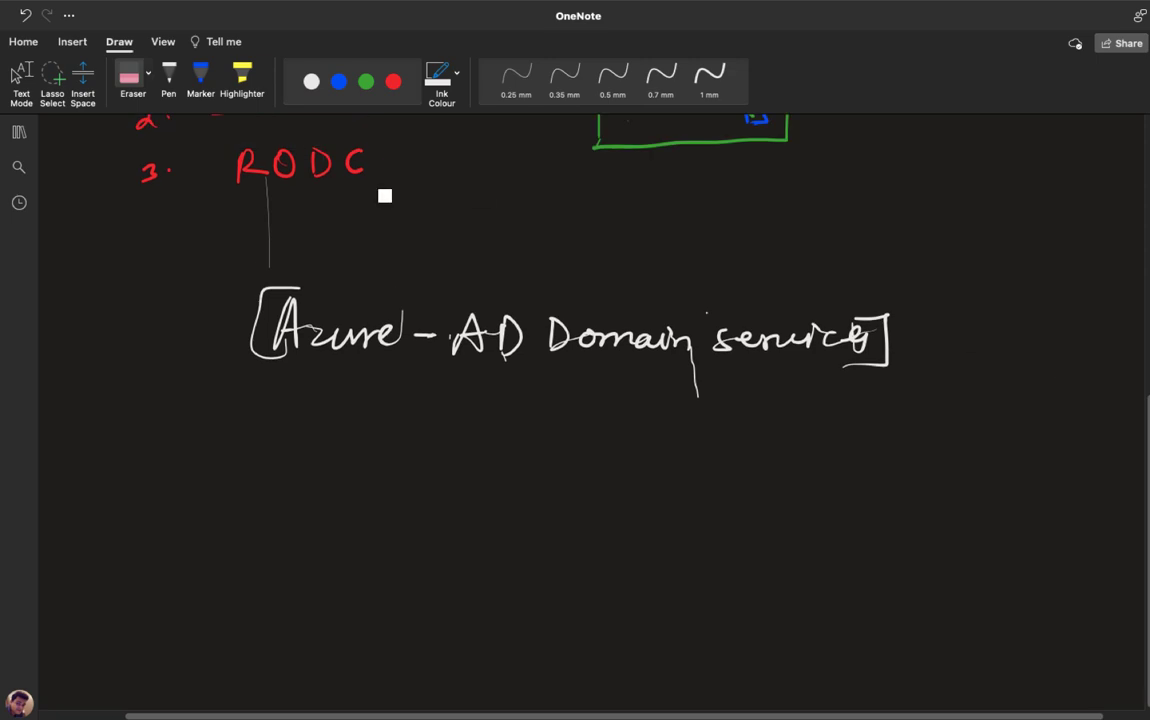
Step: Erase the stray white vertical line below the word "Domain" in the handwritten Azure AD heading
{"action": "left_click", "coordinate": [172, 67]}
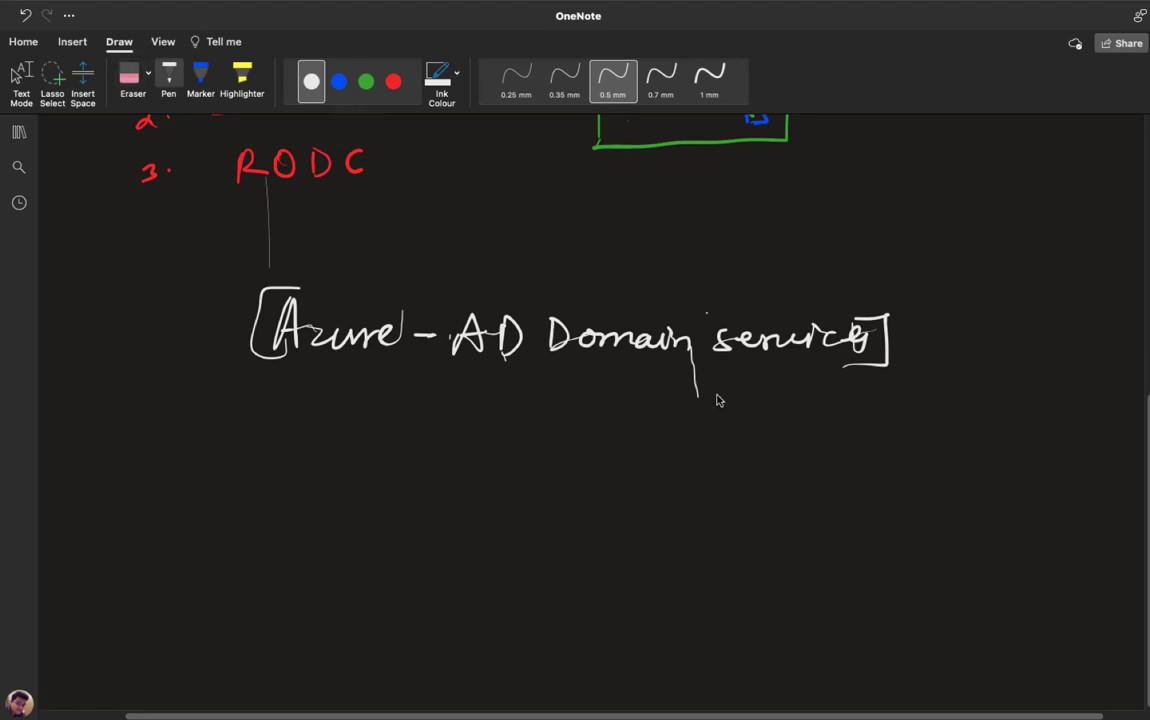
{"action": "left_click", "coordinate": [129, 75]}
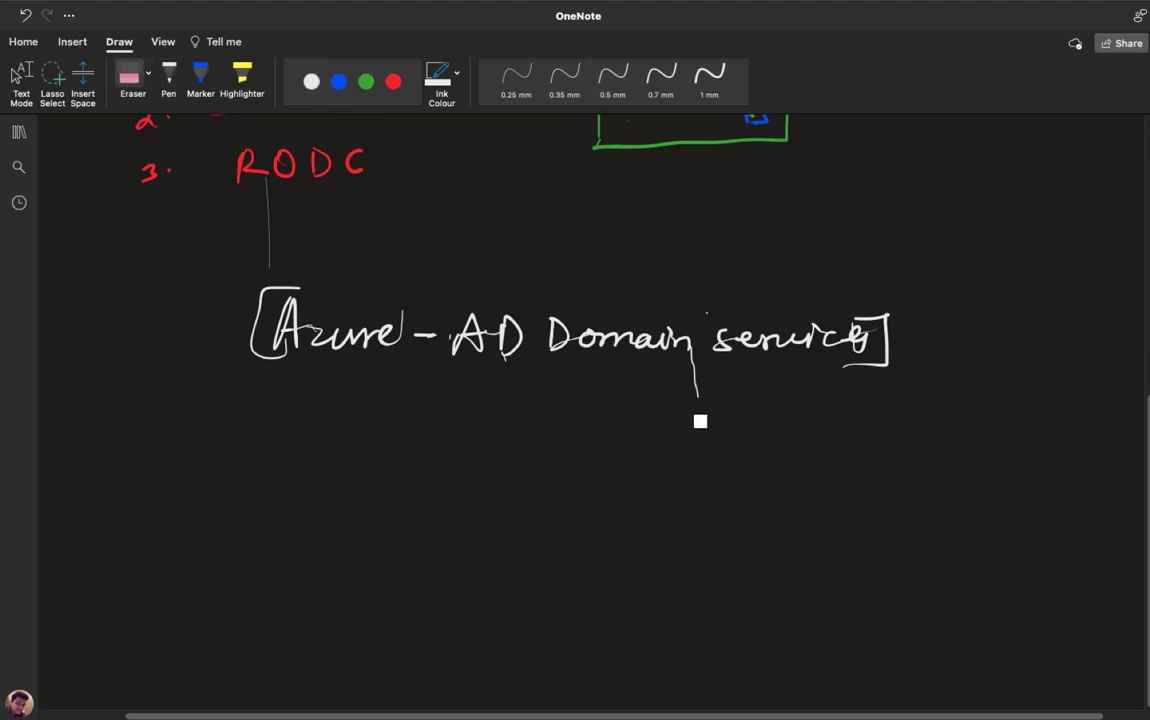
{"action": "left_click_drag", "start_coordinate": [700, 421], "coordinate": [693, 380]}
{"action": "scroll", "coordinate": [690, 360], "scroll_direction": "up", "scroll_amount": 2}
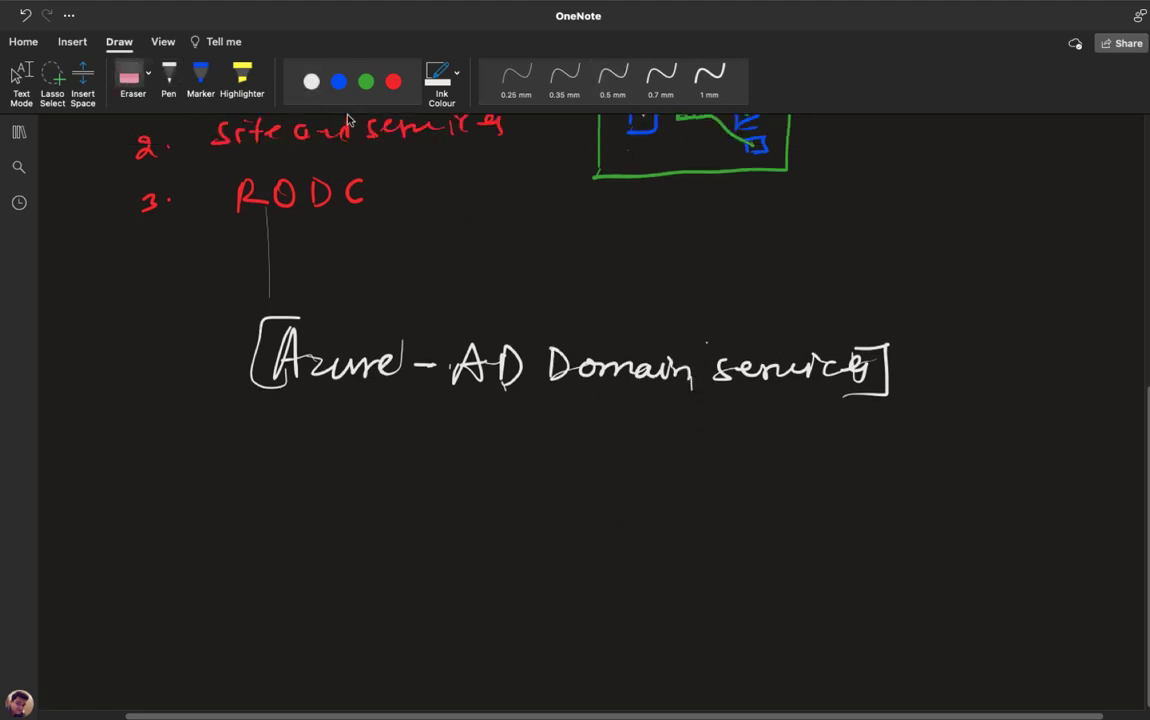
Step: Draw a green monitor below the Azure AD heading and handwrite "Server 2016" in green under it
{"action": "left_click", "coordinate": [360, 84]}
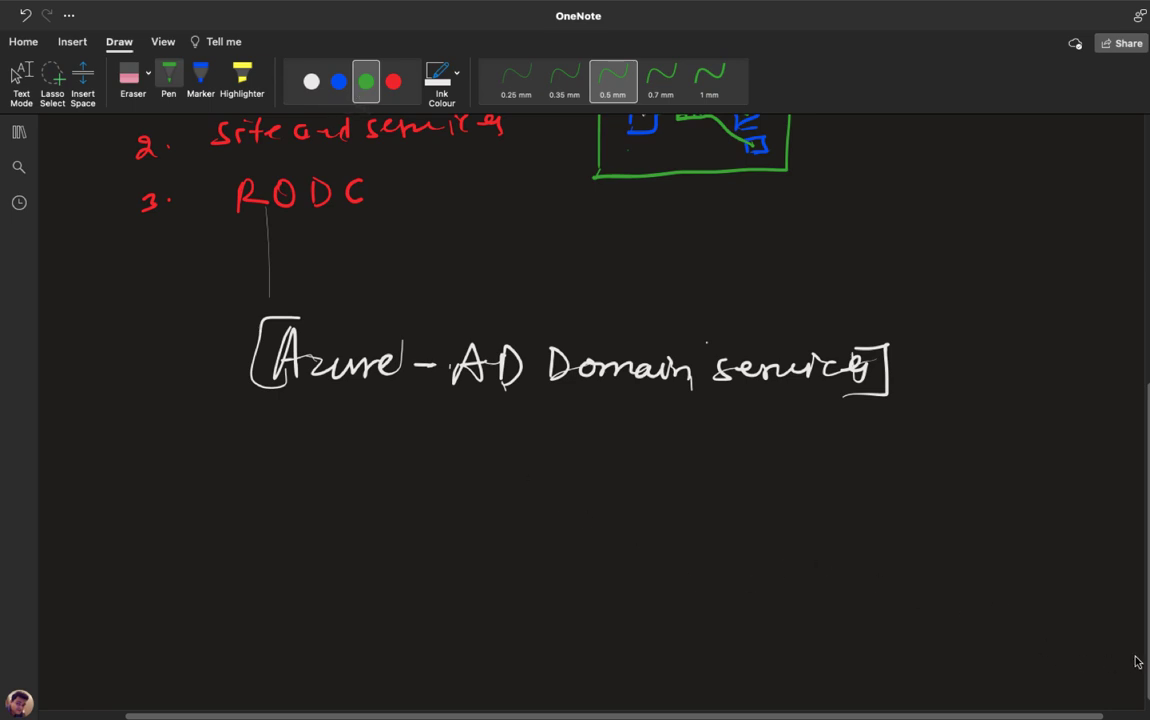
{"action": "left_click_drag", "start_coordinate": [1136, 657], "coordinate": [1145, 651]}
{"action": "scroll", "coordinate": [1146, 650], "scroll_direction": "down", "scroll_amount": 5}
{"action": "scroll", "coordinate": [1148, 636], "scroll_direction": "up", "scroll_amount": 2}
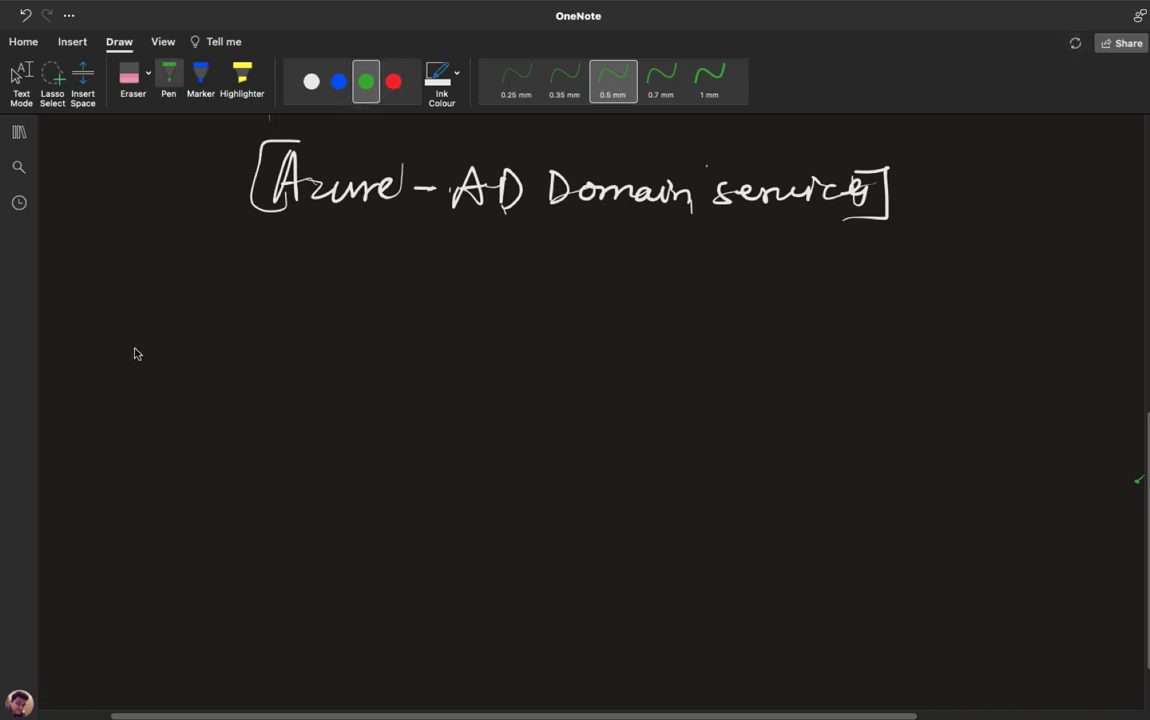
{"action": "mouse_move", "coordinate": [136, 352]}
{"action": "left_mouse_down"}
{"action": "mouse_move", "coordinate": [138, 361]}
{"action": "mouse_move", "coordinate": [185, 326]}
{"action": "mouse_move", "coordinate": [143, 362]}
{"action": "mouse_move", "coordinate": [170, 369]}
{"action": "mouse_move", "coordinate": [129, 410]}
{"action": "mouse_move", "coordinate": [214, 399]}
{"action": "left_mouse_up"}
{"action": "left_click_drag", "start_coordinate": [152, 436], "coordinate": [195, 455]}
{"action": "left_click_drag", "start_coordinate": [213, 432], "coordinate": [209, 450]}
Step: Handwrite a plus sign and "Role + ADDS" in green beside the Server 2016 monitor
{"action": "mouse_move", "coordinate": [249, 346]}
{"action": "left_mouse_down"}
{"action": "mouse_move", "coordinate": [272, 346]}
{"action": "mouse_move", "coordinate": [265, 363]}
{"action": "left_mouse_up"}
{"action": "left_click", "coordinate": [287, 357]}
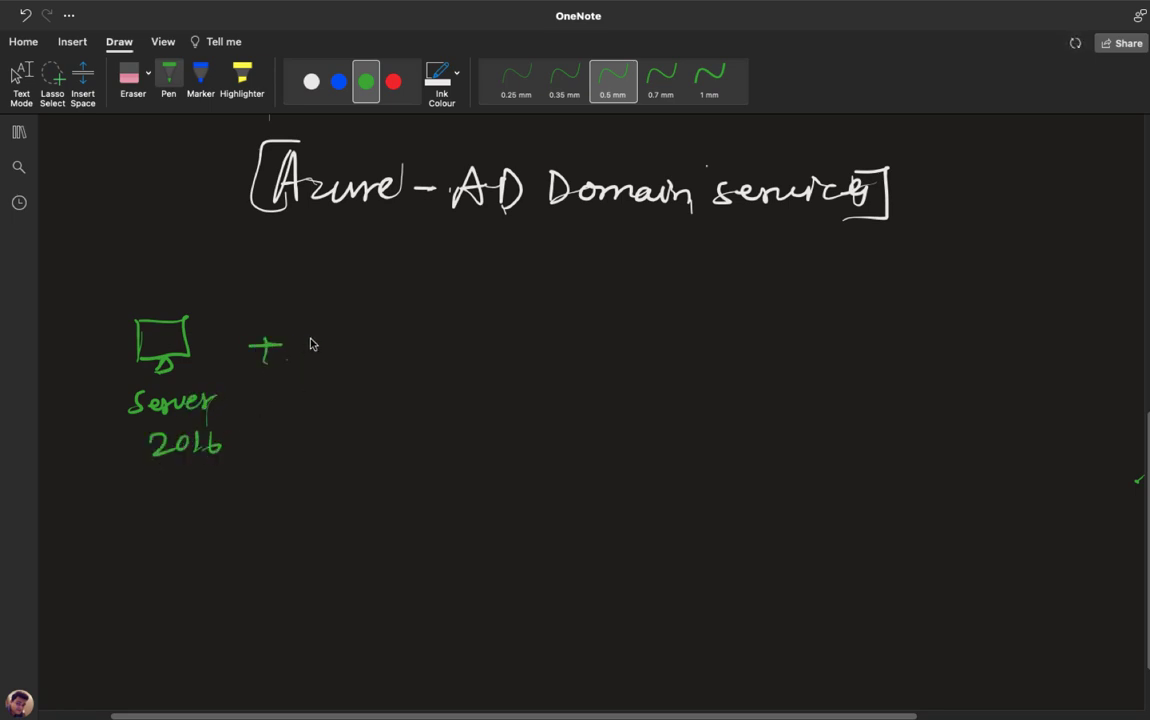
{"action": "mouse_move", "coordinate": [307, 328]}
{"action": "left_mouse_down"}
{"action": "mouse_move", "coordinate": [322, 352]}
{"action": "mouse_move", "coordinate": [341, 340]}
{"action": "mouse_move", "coordinate": [351, 356]}
{"action": "mouse_move", "coordinate": [404, 346]}
{"action": "left_mouse_up"}
{"action": "mouse_move", "coordinate": [392, 336]}
{"action": "left_mouse_down"}
{"action": "mouse_move", "coordinate": [392, 360]}
{"action": "mouse_move", "coordinate": [474, 358]}
{"action": "left_mouse_up"}
{"action": "mouse_move", "coordinate": [475, 334]}
{"action": "left_mouse_down"}
{"action": "mouse_move", "coordinate": [478, 357]}
{"action": "mouse_move", "coordinate": [500, 356]}
{"action": "left_mouse_up"}
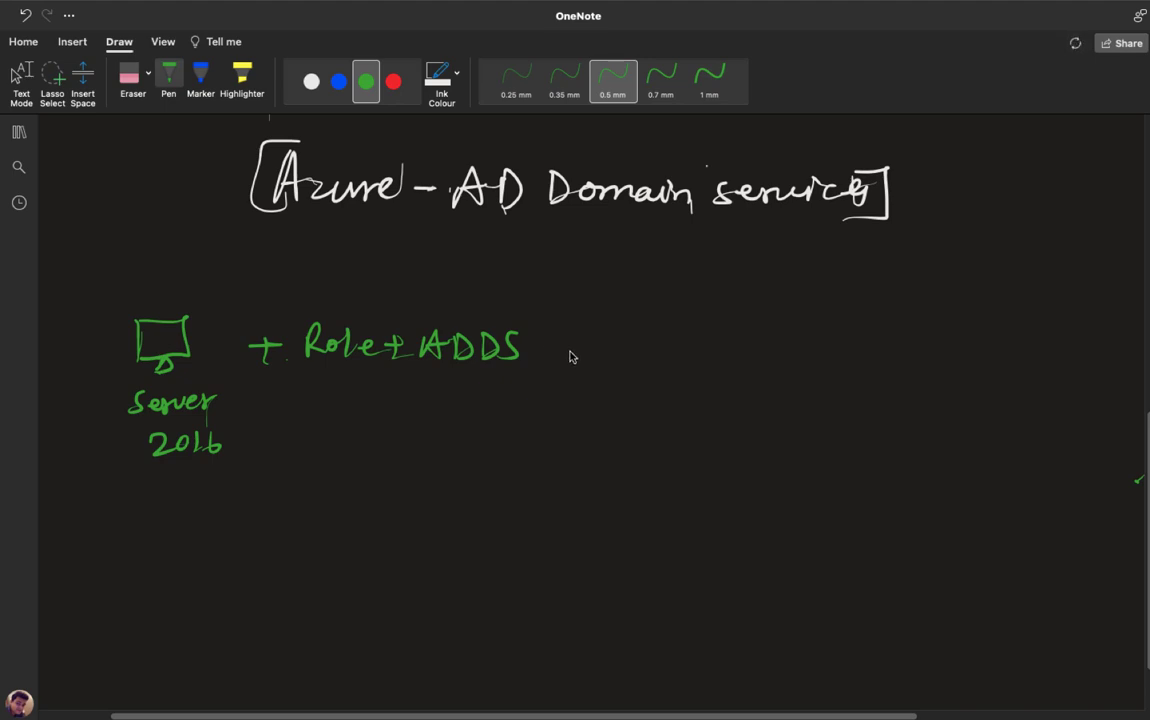
Step: Continue the green line with a dash and "Configure ADDS service", and handwrite "By using Roles and features" beneath it
{"action": "left_click_drag", "start_coordinate": [549, 349], "coordinate": [635, 357]}
{"action": "mouse_move", "coordinate": [646, 348]}
{"action": "left_mouse_down"}
{"action": "mouse_move", "coordinate": [902, 348]}
{"action": "mouse_move", "coordinate": [952, 360]}
{"action": "mouse_move", "coordinate": [1108, 347]}
{"action": "left_mouse_up"}
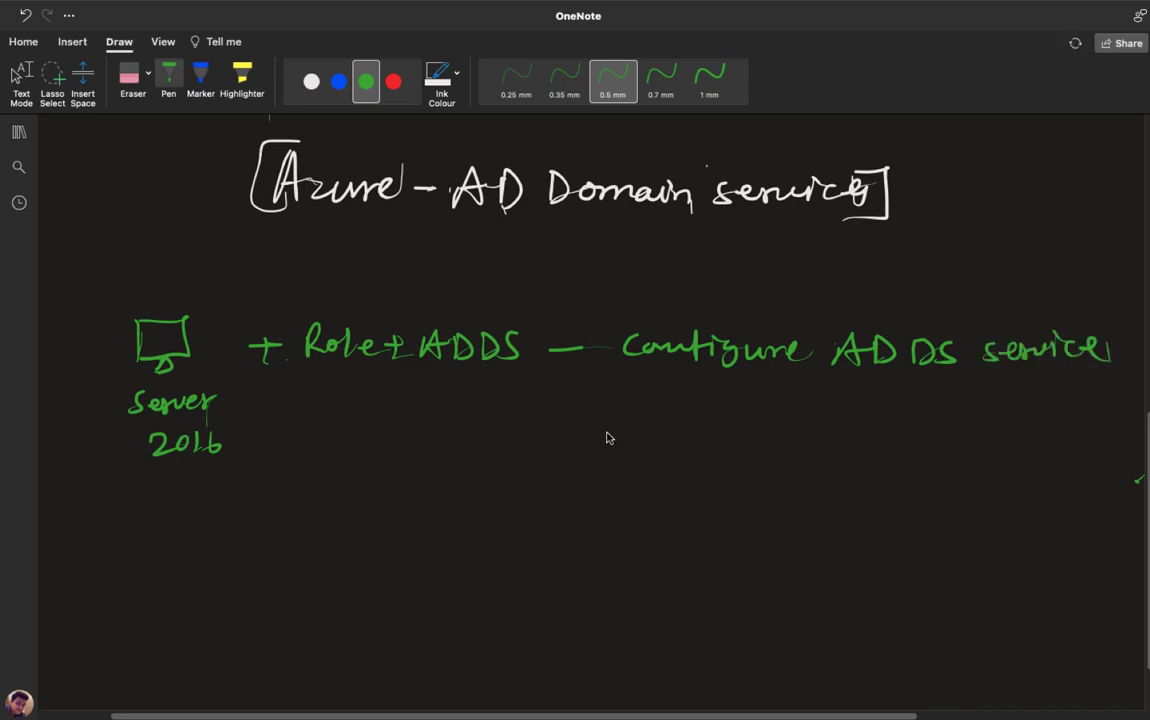
{"action": "mouse_move", "coordinate": [563, 406]}
{"action": "left_mouse_down"}
{"action": "mouse_move", "coordinate": [590, 428]}
{"action": "mouse_move", "coordinate": [712, 426]}
{"action": "mouse_move", "coordinate": [744, 440]}
{"action": "left_mouse_up"}
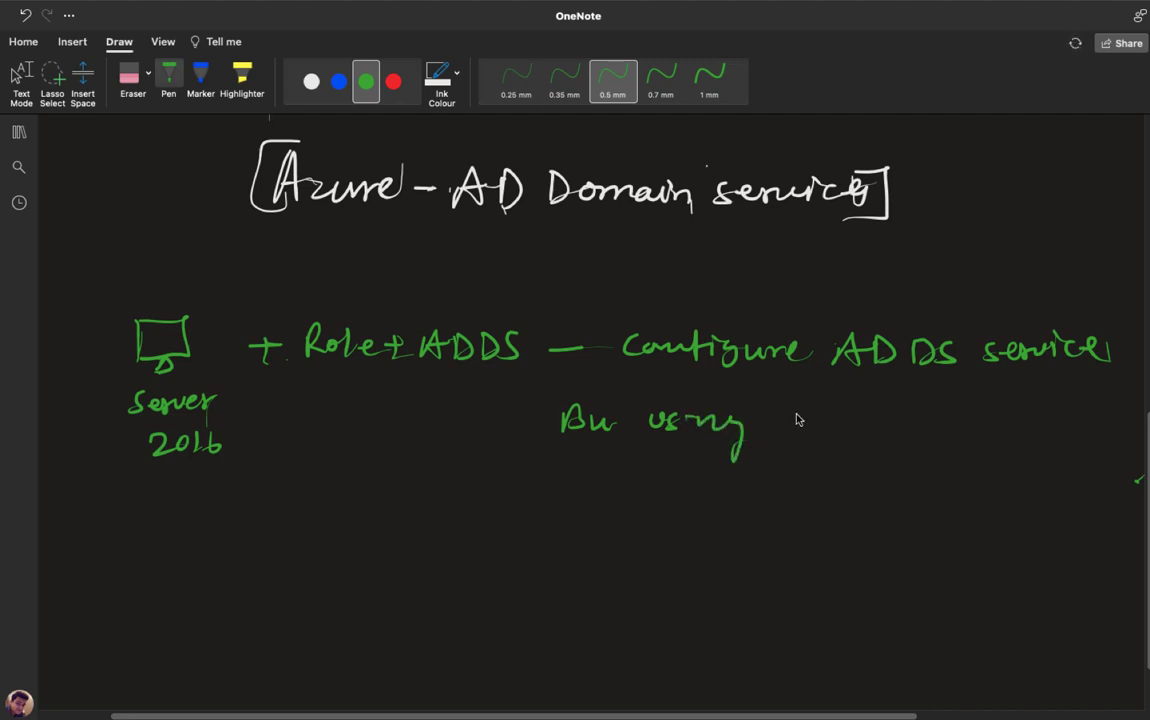
{"action": "mouse_move", "coordinate": [796, 398]}
{"action": "left_mouse_down"}
{"action": "mouse_move", "coordinate": [812, 430]}
{"action": "mouse_move", "coordinate": [1120, 420]}
{"action": "left_mouse_up"}
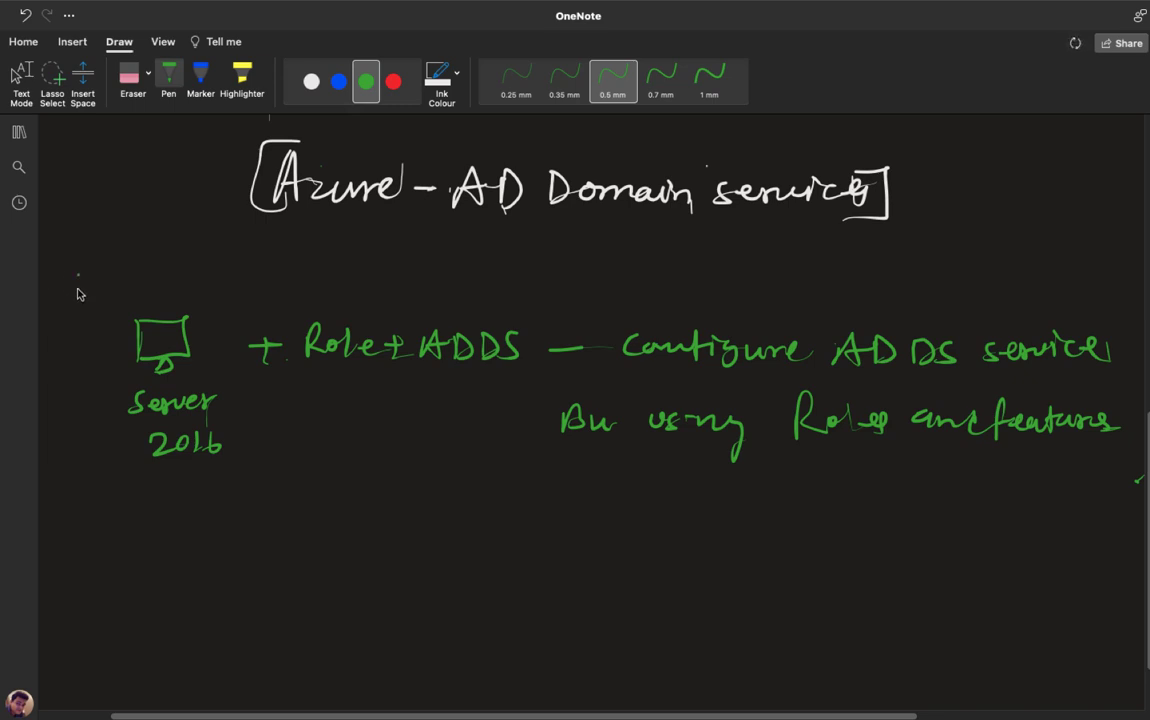
Step: Handwrite "IAAS" in green above the server monitor, with a line below and above the word
{"action": "mouse_move", "coordinate": [78, 277]}
{"action": "left_mouse_down"}
{"action": "mouse_move", "coordinate": [77, 296]}
{"action": "mouse_move", "coordinate": [92, 277]}
{"action": "left_mouse_up"}
{"action": "mouse_move", "coordinate": [97, 280]}
{"action": "left_mouse_down"}
{"action": "mouse_move", "coordinate": [121, 297]}
{"action": "mouse_move", "coordinate": [160, 296]}
{"action": "left_mouse_up"}
{"action": "left_click_drag", "start_coordinate": [84, 308], "coordinate": [181, 299]}
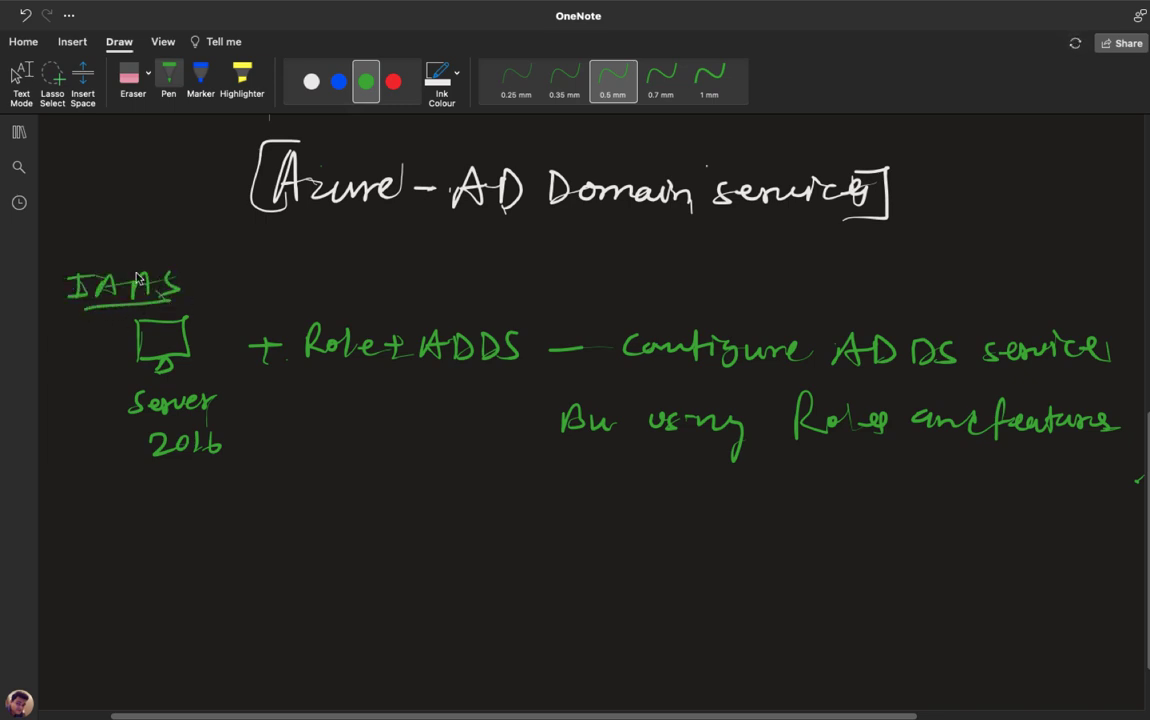
{"action": "mouse_move", "coordinate": [106, 264]}
{"action": "left_mouse_down"}
{"action": "mouse_move", "coordinate": [150, 260]}
{"action": "mouse_move", "coordinate": [157, 284]}
{"action": "left_mouse_up"}
{"action": "left_click_drag", "start_coordinate": [324, 224], "coordinate": [310, 250]}
Step: Handwrite "PAAS" in red below the Server 2016 drawing and frame it with a red rectangle
{"action": "left_click", "coordinate": [393, 81]}
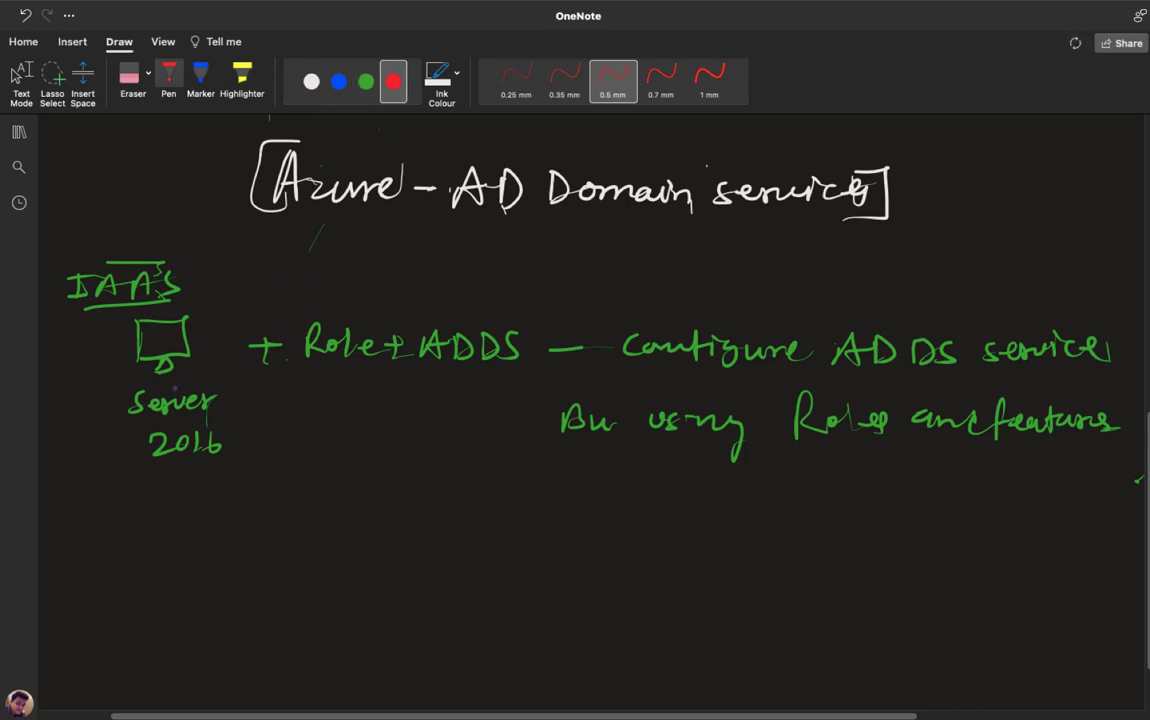
{"action": "mouse_move", "coordinate": [84, 571]}
{"action": "left_mouse_down"}
{"action": "mouse_move", "coordinate": [85, 598]}
{"action": "mouse_move", "coordinate": [93, 586]}
{"action": "mouse_move", "coordinate": [117, 596]}
{"action": "left_mouse_up"}
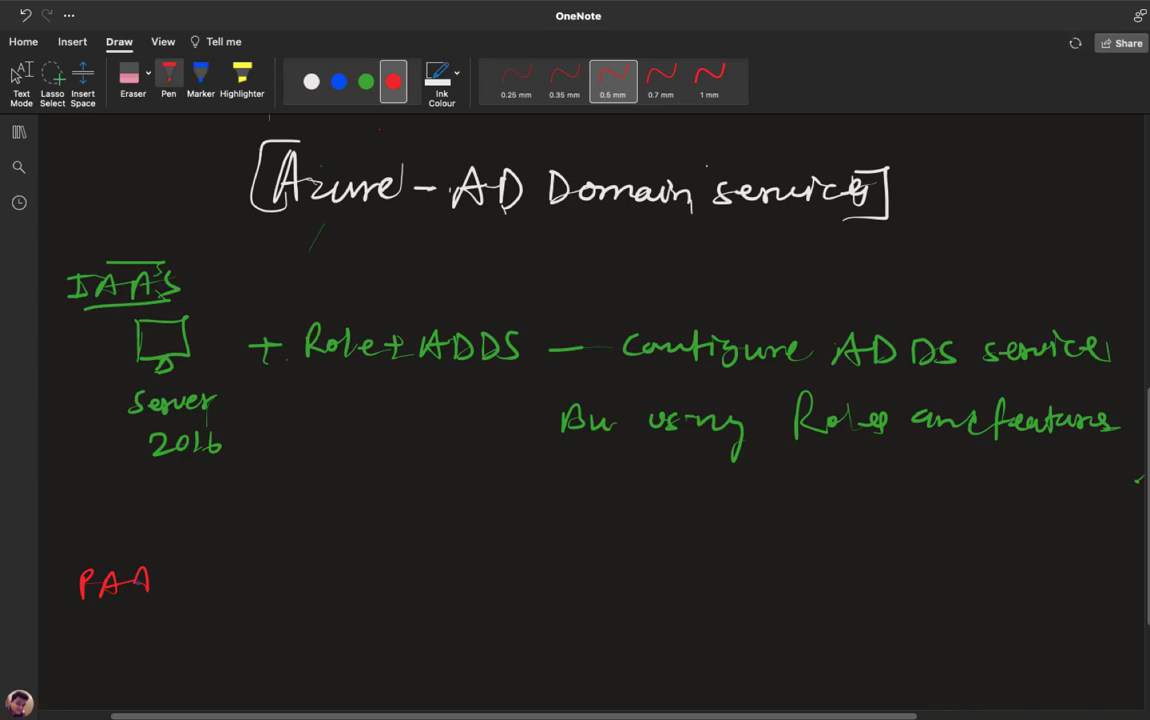
{"action": "left_click_drag", "start_coordinate": [180, 572], "coordinate": [160, 594]}
{"action": "mouse_move", "coordinate": [67, 565]}
{"action": "left_mouse_down"}
{"action": "mouse_move", "coordinate": [67, 605]}
{"action": "mouse_move", "coordinate": [200, 557]}
{"action": "mouse_move", "coordinate": [125, 605]}
{"action": "mouse_move", "coordinate": [66, 580]}
{"action": "left_mouse_up"}
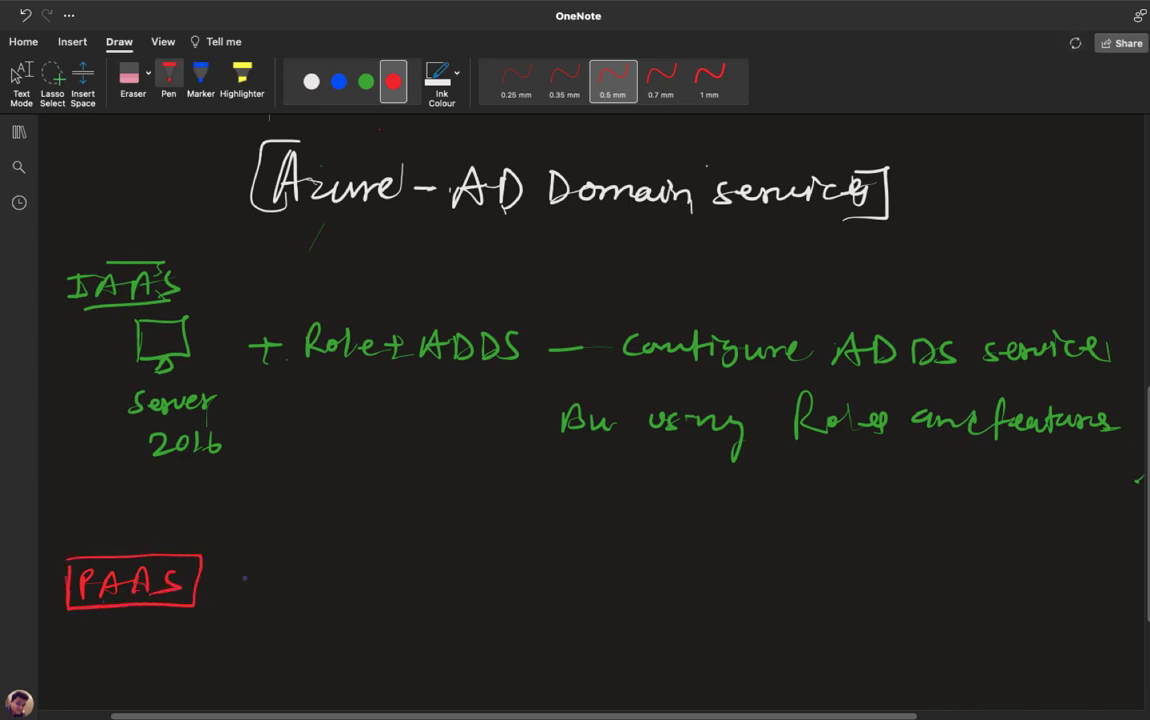
Step: Handwrite "AD Domain" in red below the PAAS box and frame it with a red rectangle
{"action": "scroll", "coordinate": [1085, 576], "scroll_direction": "down", "scroll_amount": 5}
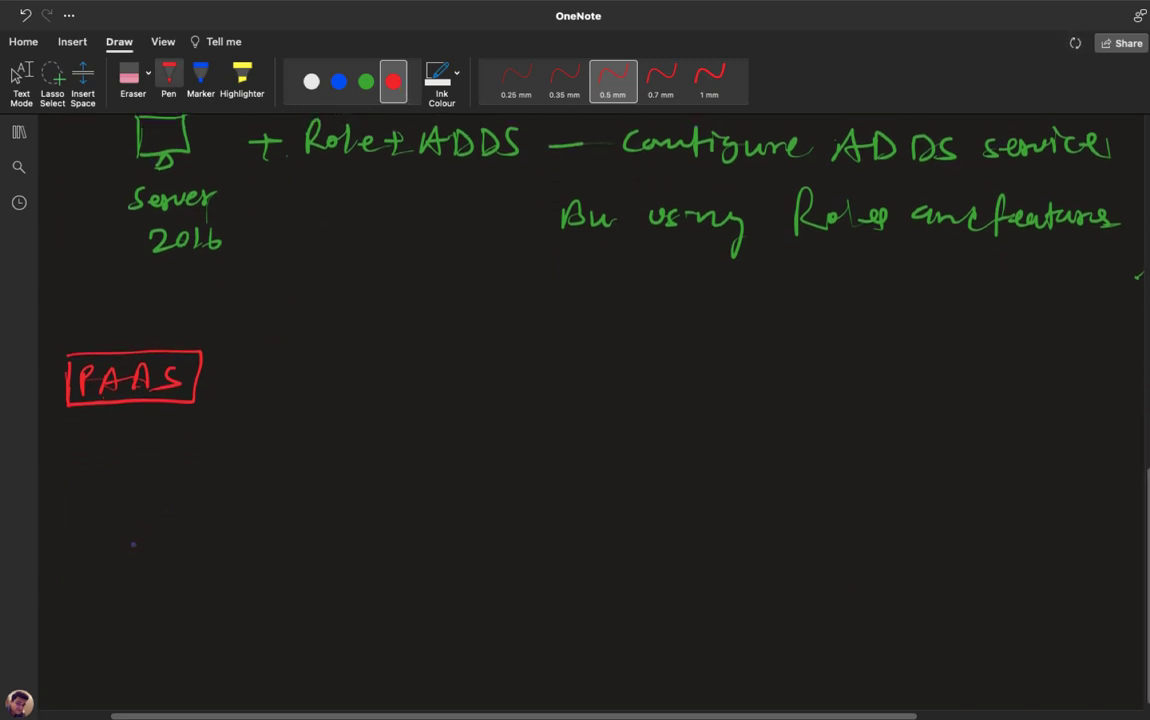
{"action": "mouse_move", "coordinate": [132, 557]}
{"action": "left_mouse_down"}
{"action": "mouse_move", "coordinate": [142, 524]}
{"action": "mouse_move", "coordinate": [155, 557]}
{"action": "left_mouse_up"}
{"action": "left_click_drag", "start_coordinate": [137, 543], "coordinate": [163, 556]}
{"action": "mouse_move", "coordinate": [163, 523]}
{"action": "left_mouse_down"}
{"action": "mouse_move", "coordinate": [185, 540]}
{"action": "mouse_move", "coordinate": [164, 555]}
{"action": "mouse_move", "coordinate": [200, 552]}
{"action": "left_mouse_up"}
{"action": "mouse_move", "coordinate": [232, 535]}
{"action": "left_mouse_down"}
{"action": "mouse_move", "coordinate": [268, 546]}
{"action": "mouse_move", "coordinate": [357, 540]}
{"action": "left_mouse_up"}
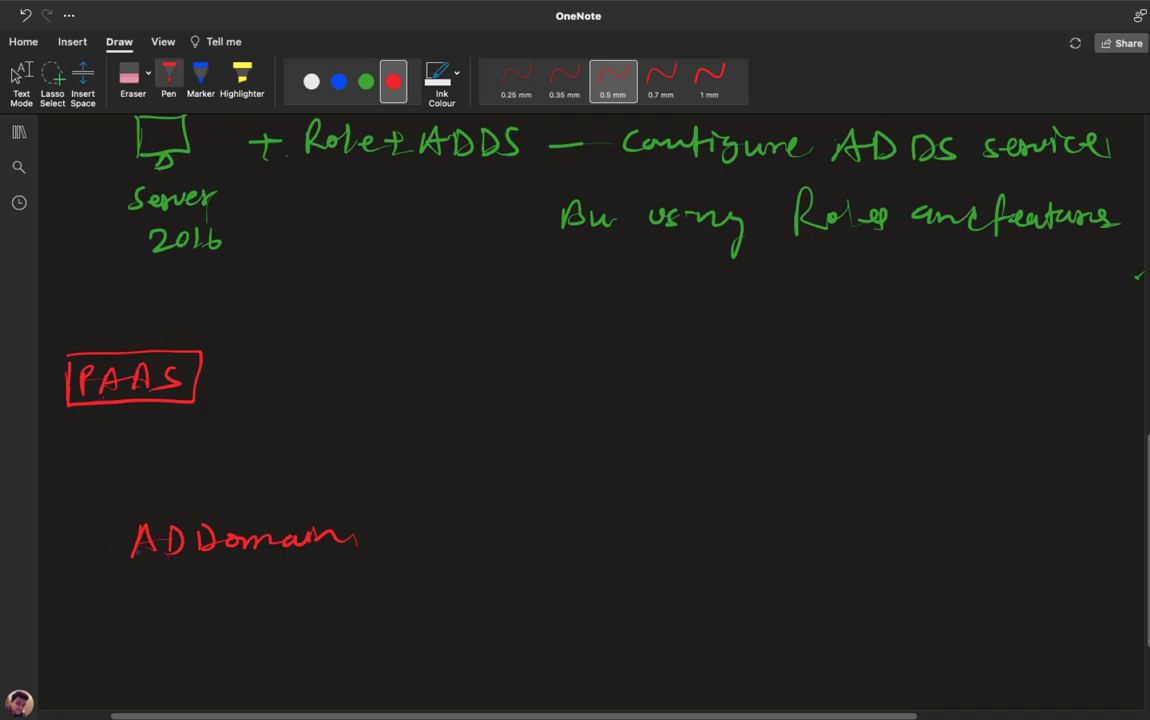
{"action": "left_click_drag", "start_coordinate": [112, 509], "coordinate": [105, 580]}
{"action": "mouse_move", "coordinate": [112, 510]}
{"action": "left_mouse_down"}
{"action": "mouse_move", "coordinate": [362, 496]}
{"action": "mouse_move", "coordinate": [258, 582]}
{"action": "mouse_move", "coordinate": [108, 589]}
{"action": "left_mouse_up"}
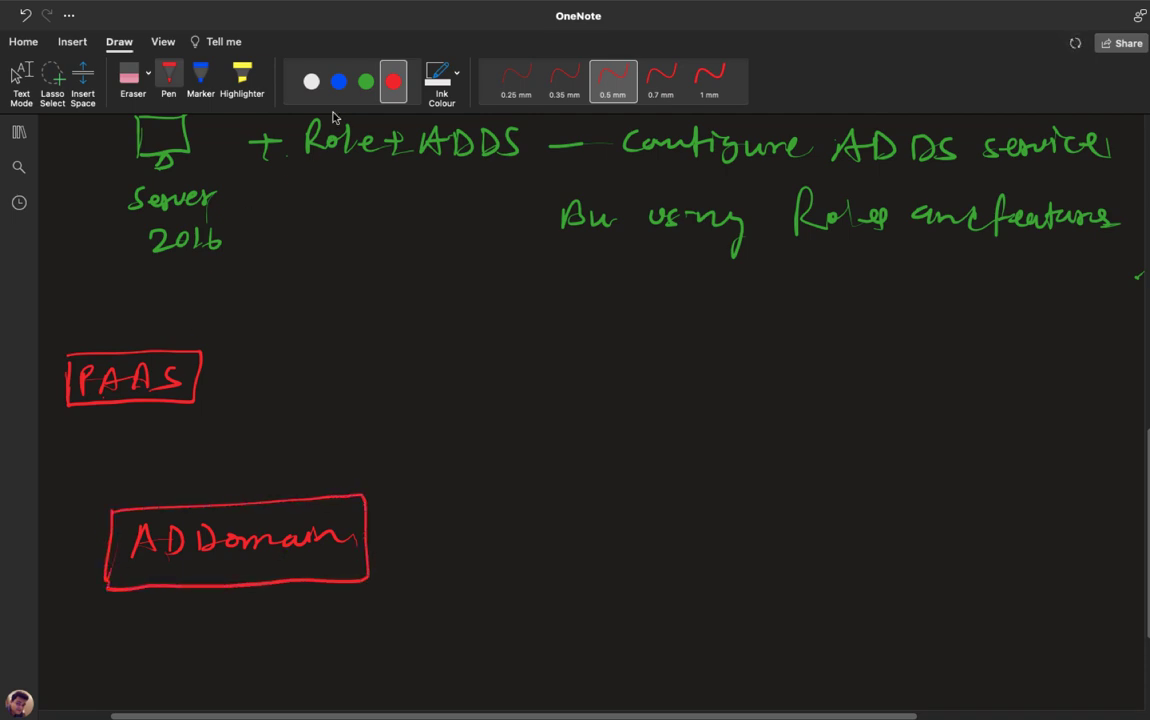
Step: Draw a blue monitor across from the AD Domain box and handwrite "Server 2016" in blue under it
{"action": "left_click", "coordinate": [339, 81]}
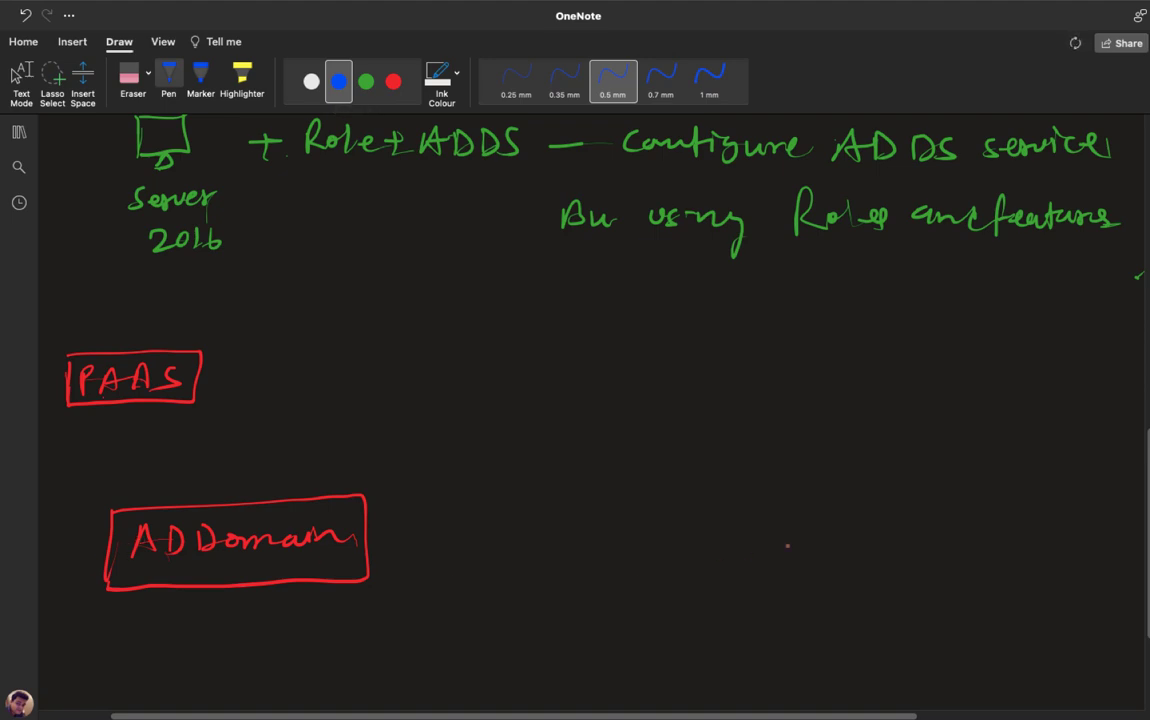
{"action": "mouse_move", "coordinate": [826, 507]}
{"action": "left_mouse_down"}
{"action": "mouse_move", "coordinate": [826, 549]}
{"action": "mouse_move", "coordinate": [893, 548]}
{"action": "mouse_move", "coordinate": [826, 550]}
{"action": "mouse_move", "coordinate": [850, 570]}
{"action": "mouse_move", "coordinate": [860, 551]}
{"action": "left_mouse_up"}
{"action": "mouse_move", "coordinate": [838, 592]}
{"action": "left_mouse_down"}
{"action": "mouse_move", "coordinate": [828, 610]}
{"action": "mouse_move", "coordinate": [1000, 600]}
{"action": "left_mouse_up"}
Step: Draw a curved white arrow from the AD Domain box to the blue server monitor
{"action": "left_click", "coordinate": [311, 81]}
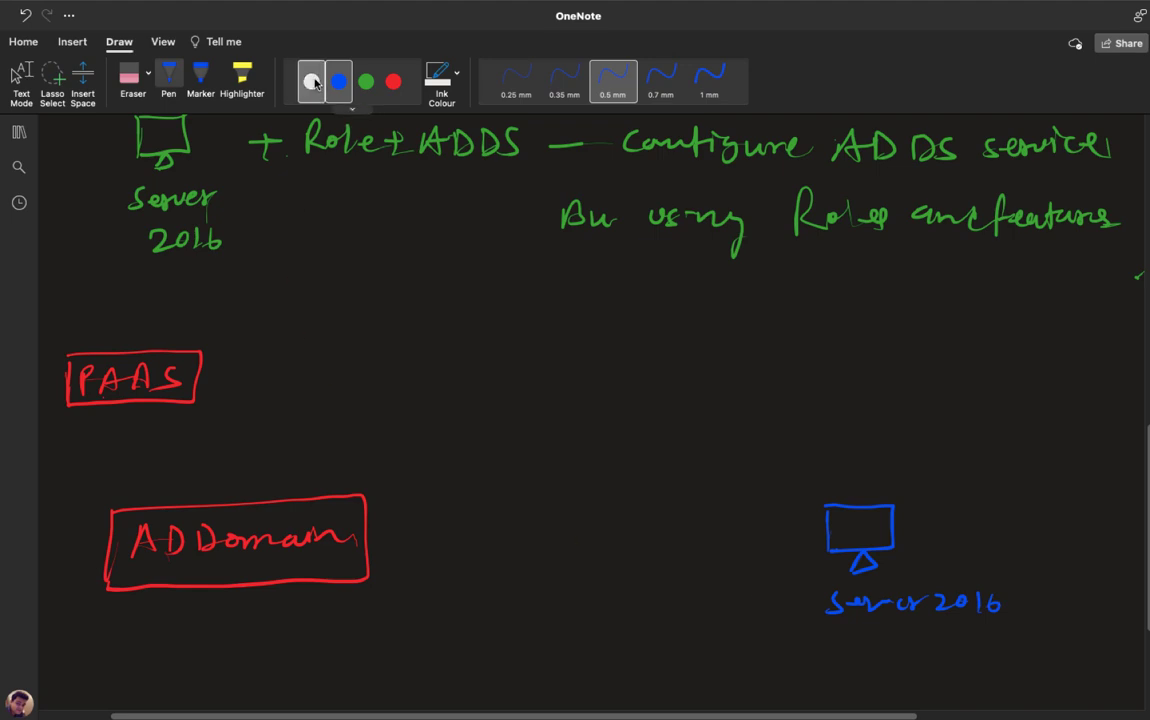
{"action": "mouse_move", "coordinate": [369, 511]}
{"action": "left_mouse_down"}
{"action": "mouse_move", "coordinate": [429, 477]}
{"action": "mouse_move", "coordinate": [616, 477]}
{"action": "mouse_move", "coordinate": [820, 518]}
{"action": "left_mouse_up"}
{"action": "left_click_drag", "start_coordinate": [820, 519], "coordinate": [803, 530]}
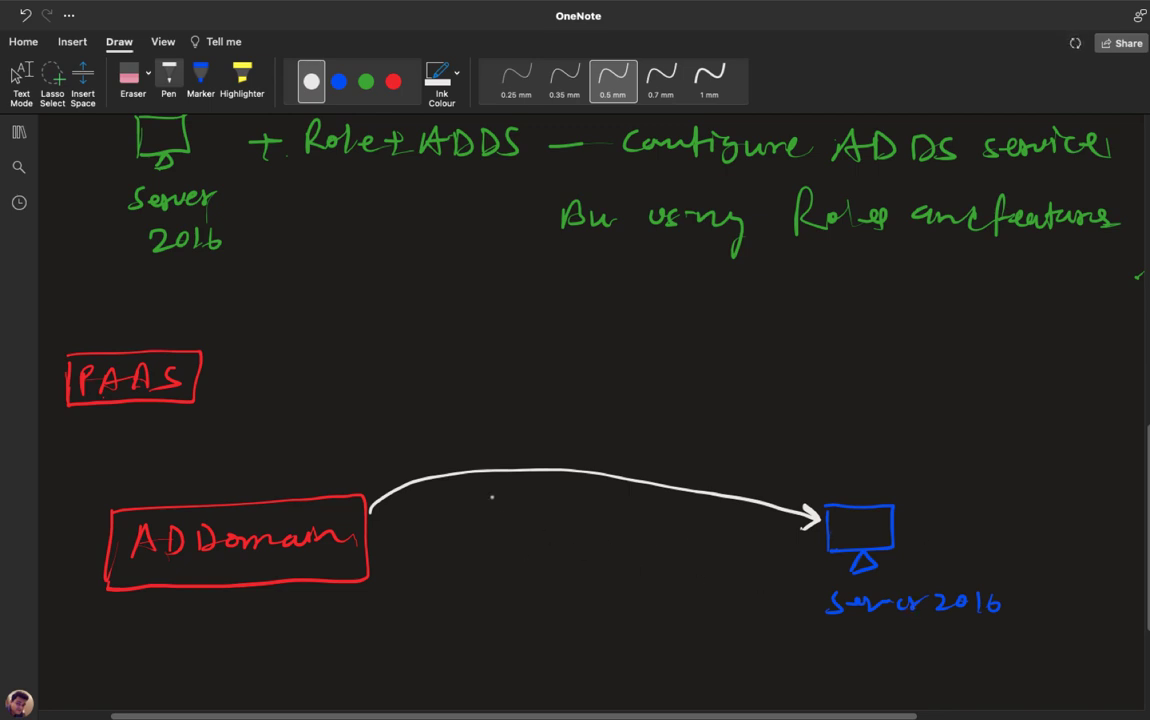
Step: Handwrite an underlined "RSAT" in white beneath the curved arrow and underline the blue "Server 2016" label
{"action": "mouse_move", "coordinate": [538, 517]}
{"action": "left_mouse_down"}
{"action": "mouse_move", "coordinate": [538, 548]}
{"action": "mouse_move", "coordinate": [643, 548]}
{"action": "left_mouse_up"}
{"action": "left_click_drag", "start_coordinate": [624, 522], "coordinate": [664, 521]}
{"action": "left_click_drag", "start_coordinate": [550, 572], "coordinate": [612, 569]}
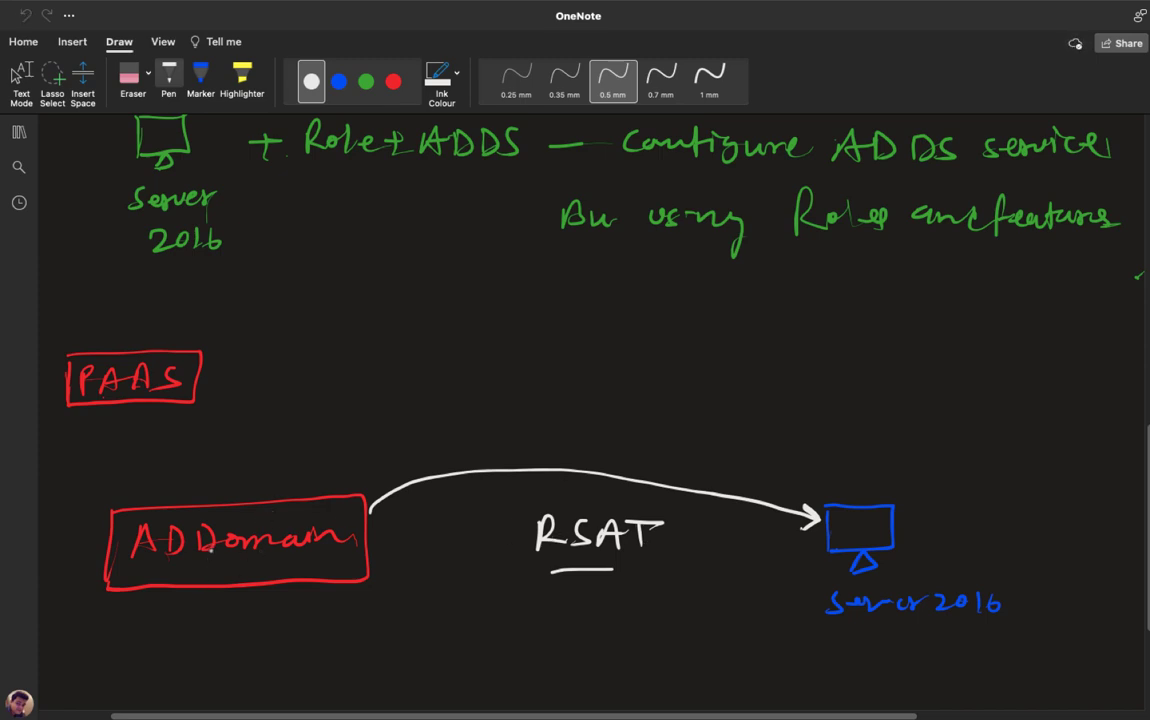
{"action": "left_click_drag", "start_coordinate": [892, 625], "coordinate": [928, 625]}
Step: Draw a green arrow pointing down from the AD Domain box
{"action": "scroll", "coordinate": [121, 397], "scroll_direction": "down", "scroll_amount": 5}
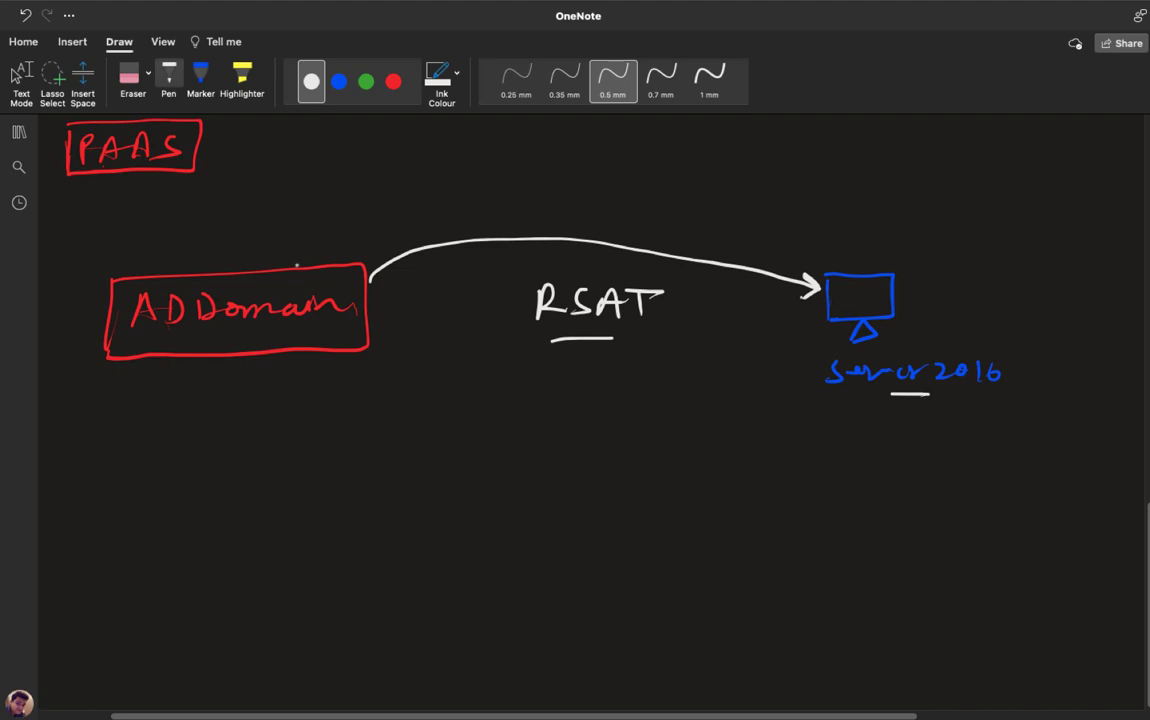
{"action": "left_click", "coordinate": [366, 81]}
{"action": "mouse_move", "coordinate": [222, 366]}
{"action": "left_mouse_down"}
{"action": "mouse_move", "coordinate": [222, 480]}
{"action": "mouse_move", "coordinate": [238, 461]}
{"action": "left_mouse_up"}
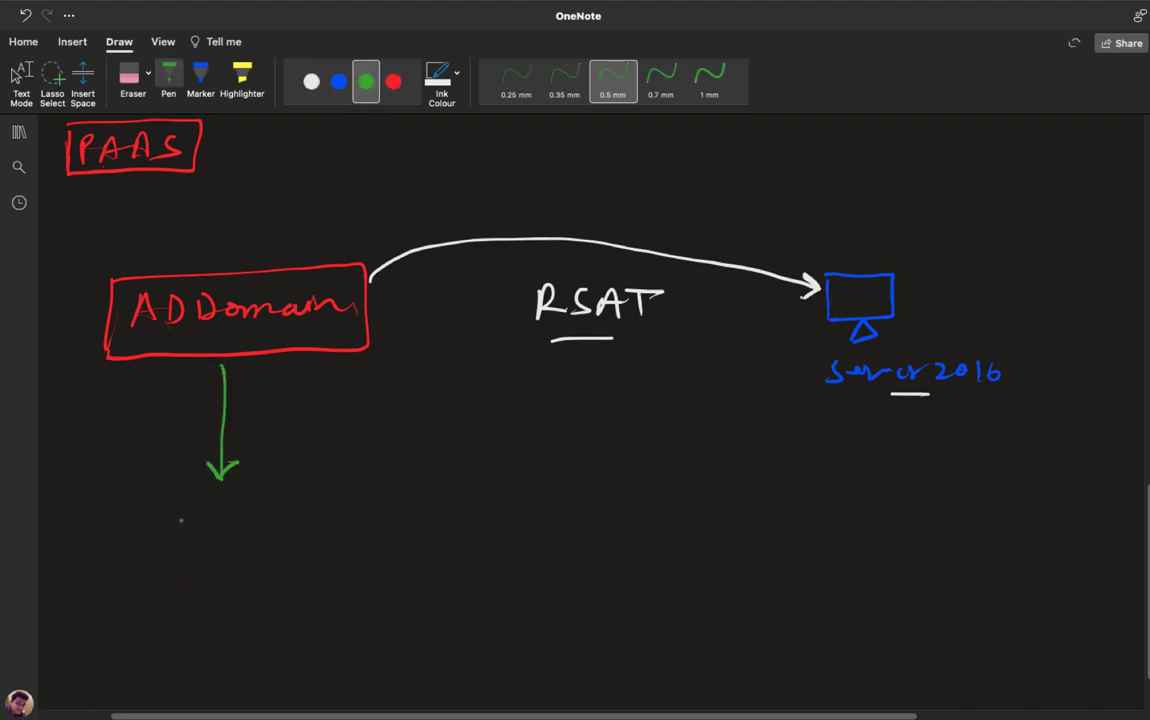
Step: Handwrite "Azure-AD + Server-AD" in green below the down arrow and frame it with a green rectangle
{"action": "mouse_move", "coordinate": [156, 541]}
{"action": "left_mouse_down"}
{"action": "mouse_move", "coordinate": [166, 514]}
{"action": "mouse_move", "coordinate": [176, 540]}
{"action": "mouse_move", "coordinate": [174, 530]}
{"action": "mouse_move", "coordinate": [228, 538]}
{"action": "mouse_move", "coordinate": [245, 521]}
{"action": "left_mouse_up"}
{"action": "mouse_move", "coordinate": [250, 530]}
{"action": "left_mouse_down"}
{"action": "mouse_move", "coordinate": [319, 540]}
{"action": "mouse_move", "coordinate": [318, 529]}
{"action": "left_mouse_up"}
{"action": "left_click_drag", "start_coordinate": [330, 515], "coordinate": [331, 539]}
{"action": "left_click_drag", "start_coordinate": [217, 575], "coordinate": [244, 571]}
{"action": "mouse_move", "coordinate": [232, 563]}
{"action": "left_mouse_down"}
{"action": "mouse_move", "coordinate": [229, 583]}
{"action": "mouse_move", "coordinate": [165, 632]}
{"action": "mouse_move", "coordinate": [197, 628]}
{"action": "left_mouse_up"}
{"action": "mouse_move", "coordinate": [199, 615]}
{"action": "left_mouse_down"}
{"action": "mouse_move", "coordinate": [212, 628]}
{"action": "mouse_move", "coordinate": [232, 614]}
{"action": "mouse_move", "coordinate": [255, 626]}
{"action": "left_mouse_up"}
{"action": "mouse_move", "coordinate": [258, 614]}
{"action": "left_mouse_down"}
{"action": "mouse_move", "coordinate": [352, 632]}
{"action": "mouse_move", "coordinate": [349, 621]}
{"action": "left_mouse_up"}
{"action": "left_click_drag", "start_coordinate": [360, 606], "coordinate": [362, 631]}
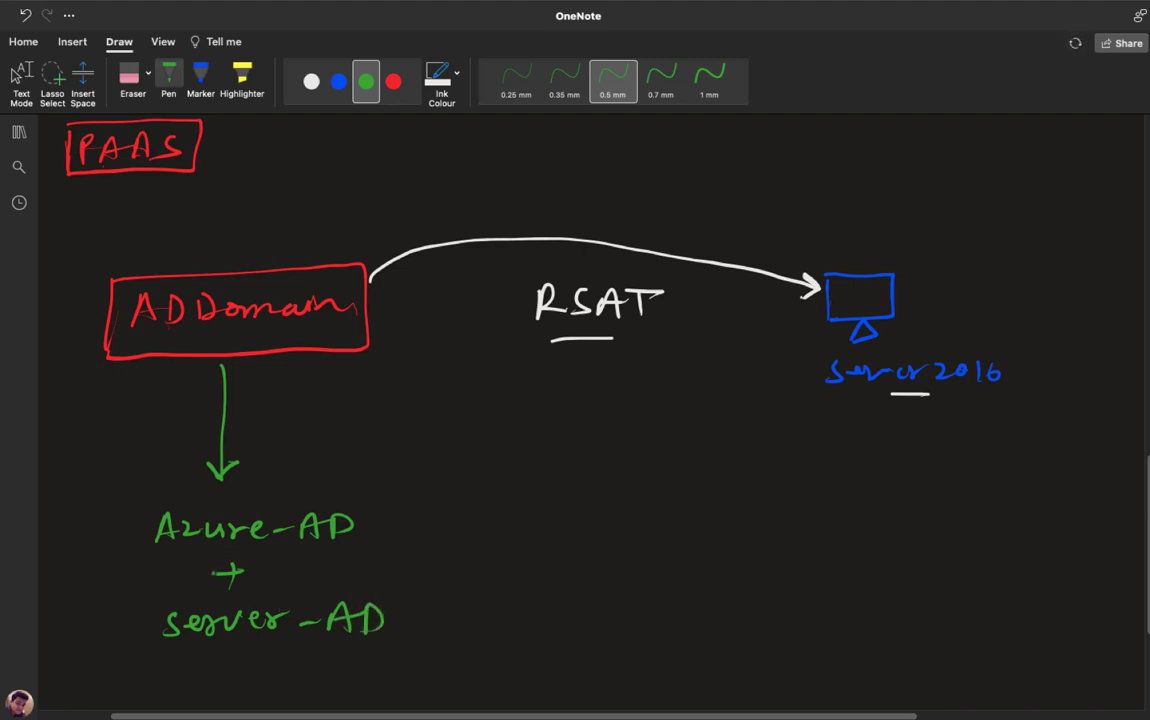
{"action": "mouse_move", "coordinate": [139, 510]}
{"action": "left_mouse_down"}
{"action": "mouse_move", "coordinate": [124, 645]}
{"action": "mouse_move", "coordinate": [153, 506]}
{"action": "mouse_move", "coordinate": [388, 510]}
{"action": "mouse_move", "coordinate": [392, 630]}
{"action": "mouse_move", "coordinate": [343, 653]}
{"action": "mouse_move", "coordinate": [155, 654]}
{"action": "left_mouse_up"}
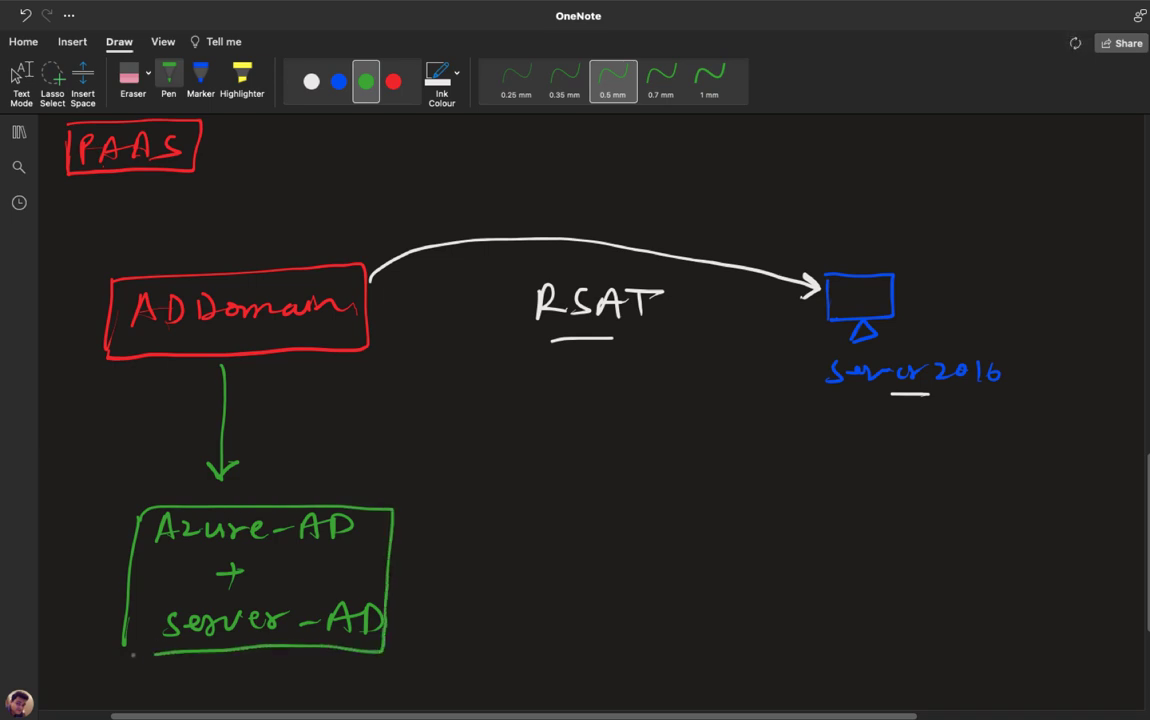
{"action": "scroll", "coordinate": [595, 415], "scroll_direction": "up", "scroll_amount": 5}
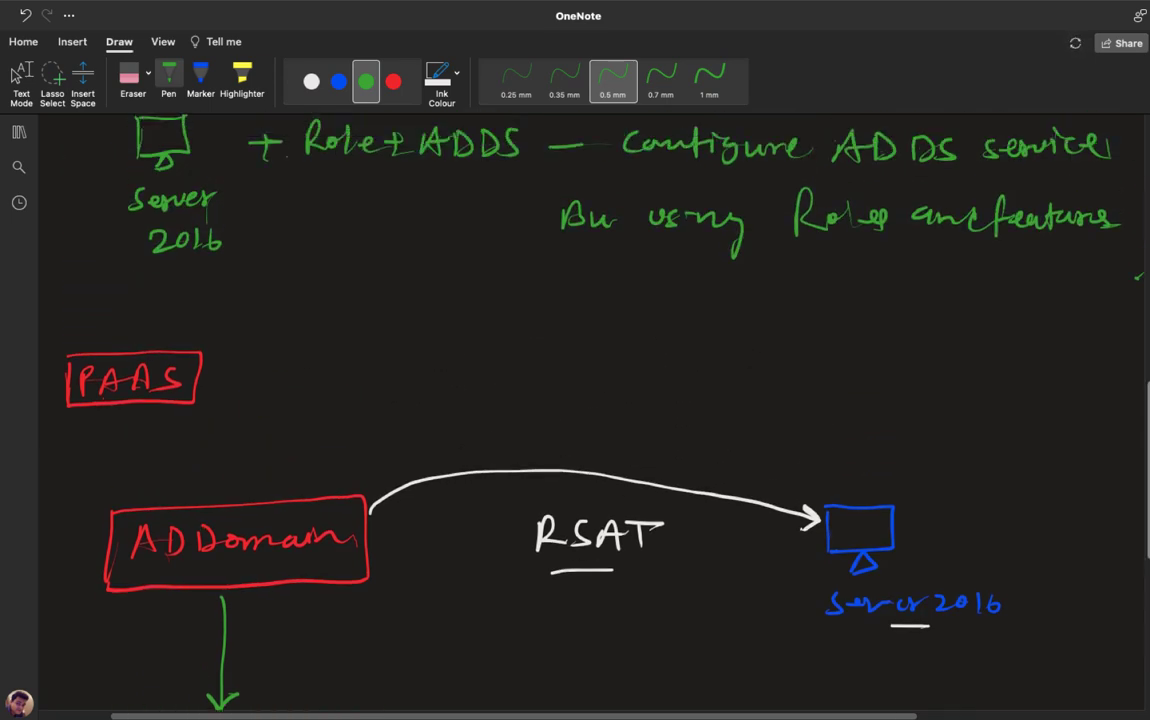
{"action": "scroll", "coordinate": [595, 415], "scroll_direction": "up", "scroll_amount": 2}
{"action": "scroll", "coordinate": [595, 415], "scroll_direction": "down", "scroll_amount": 7}
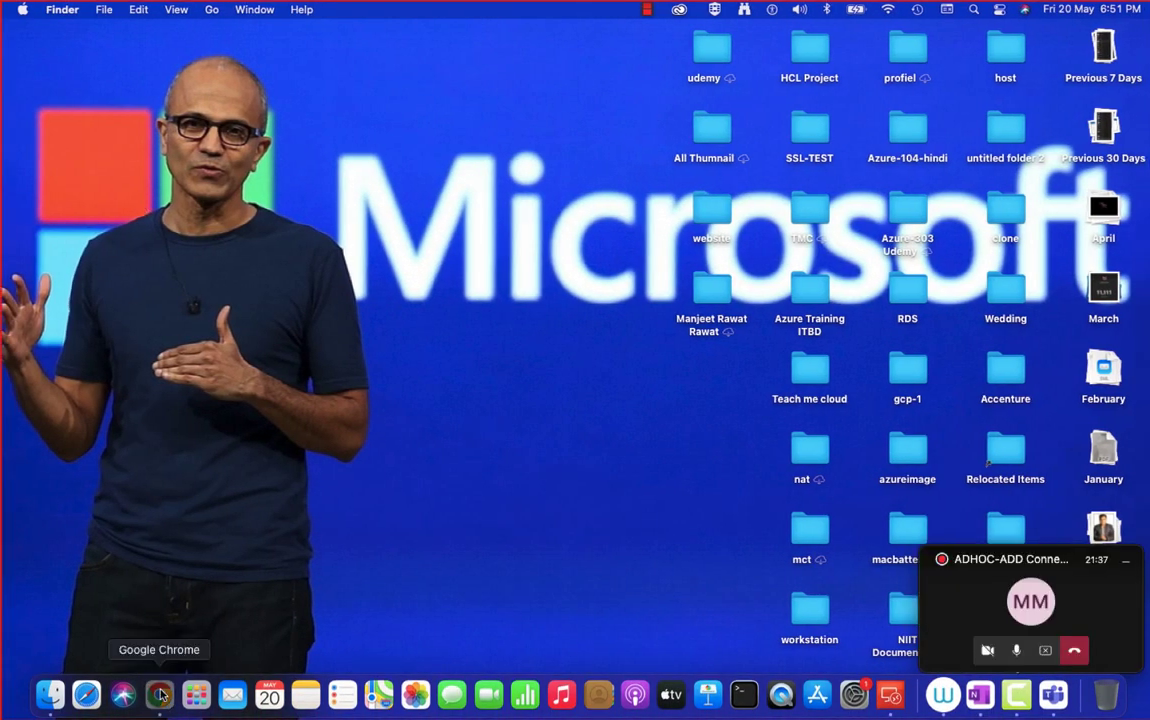
Step: Switch to Google Chrome, open portal.azure.com and make the browser window full screen
{"action": "left_click", "coordinate": [159, 693]}
{"action": "type", "text": "p"}
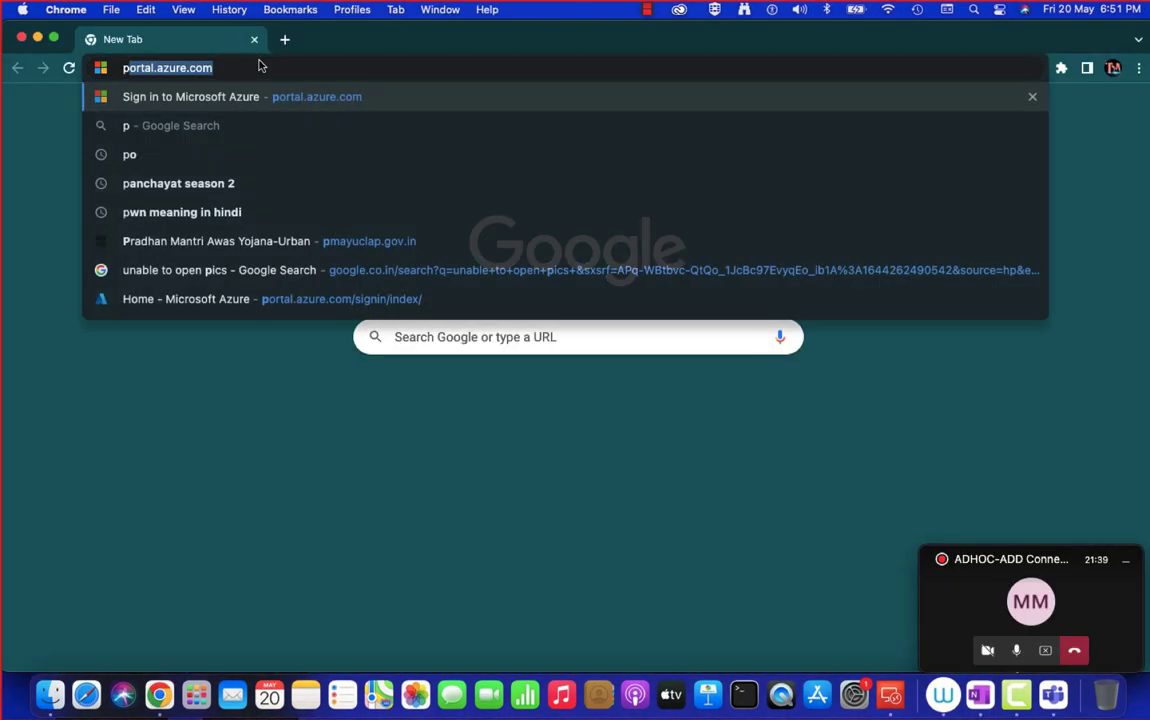
{"action": "key", "text": "Return"}
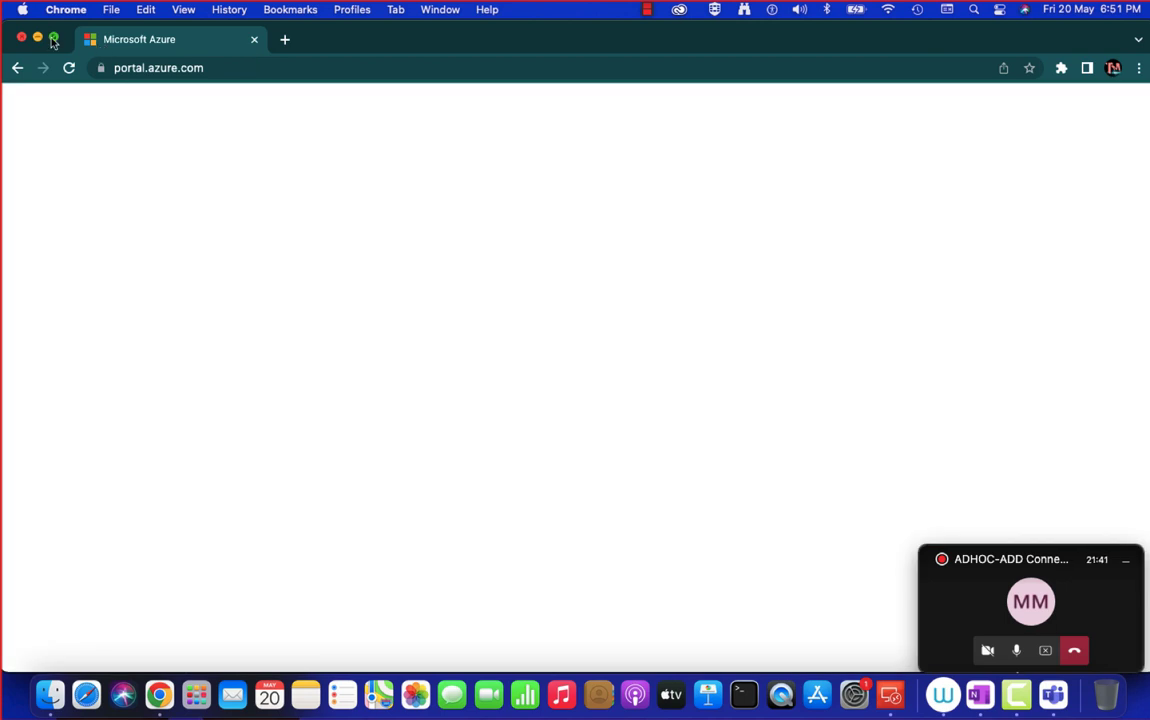
{"action": "left_click", "coordinate": [54, 40]}
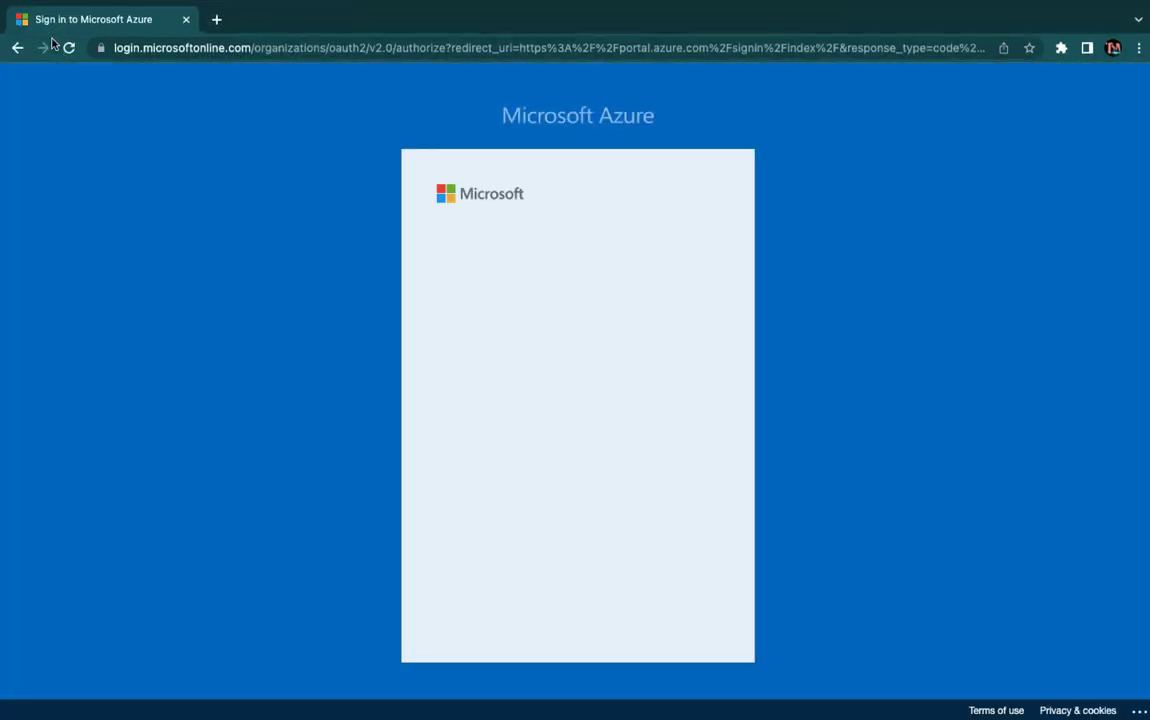
Step: Sign in to the Azure portal with the saved account and open the Users page of Azure Active Directory
{"action": "left_click", "coordinate": [522, 294]}
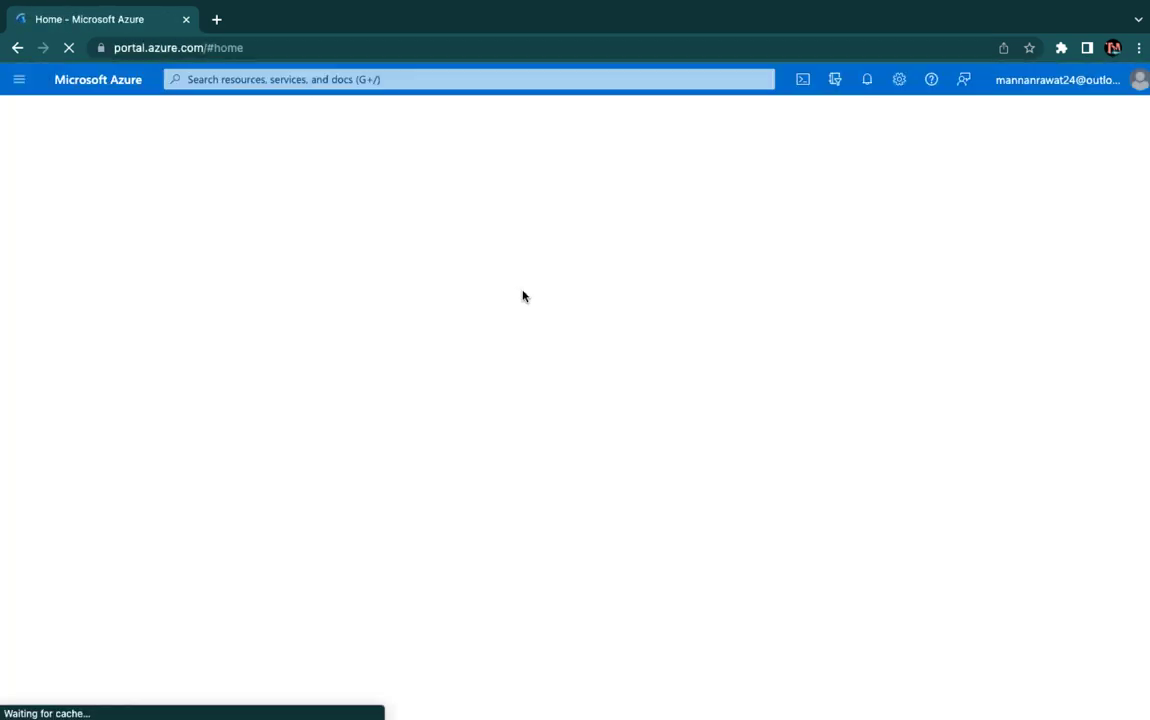
{"action": "left_click", "coordinate": [529, 172]}
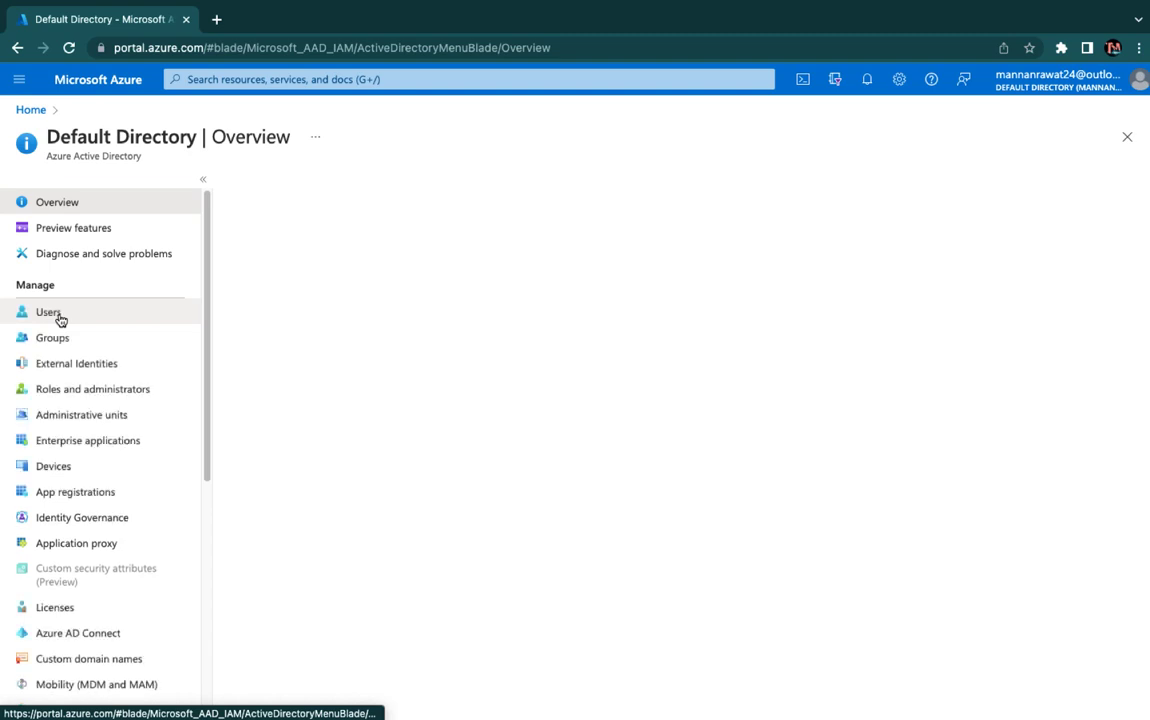
{"action": "left_click", "coordinate": [49, 312]}
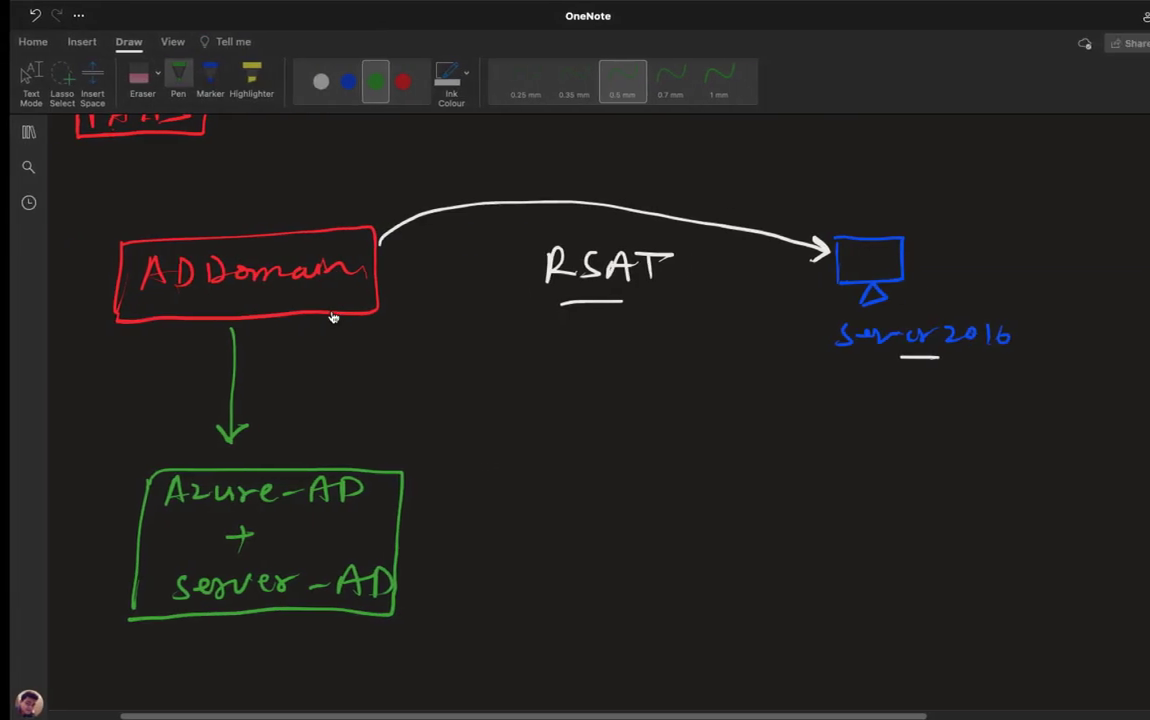
Step: Draw an empty green box below and to the right of the "Azure-AD + Server-AD" box and handwrite "Azure AD" above it
{"action": "scroll", "coordinate": [331, 311], "scroll_direction": "down", "scroll_amount": 2}
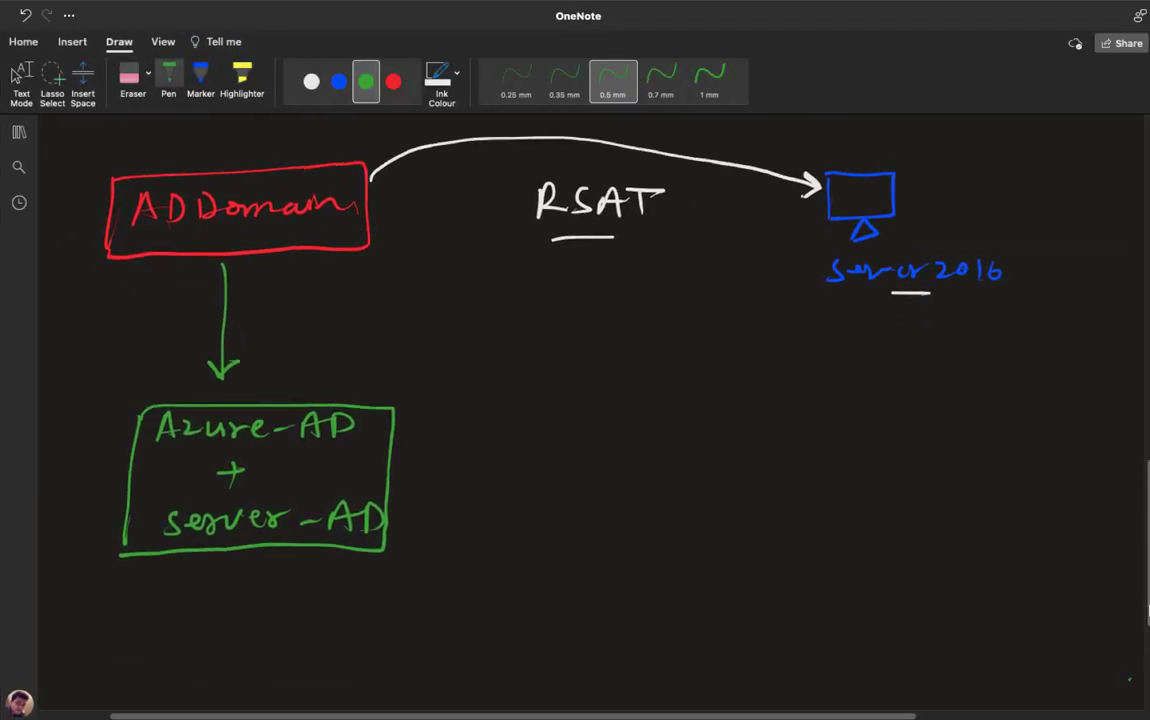
{"action": "scroll", "coordinate": [942, 620], "scroll_direction": "down", "scroll_amount": 5}
{"action": "left_click_drag", "start_coordinate": [872, 488], "coordinate": [880, 632]}
{"action": "mouse_move", "coordinate": [884, 478]}
{"action": "left_mouse_down"}
{"action": "mouse_move", "coordinate": [933, 478]}
{"action": "mouse_move", "coordinate": [1050, 615]}
{"action": "mouse_move", "coordinate": [876, 628]}
{"action": "left_mouse_up"}
{"action": "mouse_move", "coordinate": [873, 447]}
{"action": "left_mouse_down"}
{"action": "mouse_move", "coordinate": [884, 421]}
{"action": "mouse_move", "coordinate": [892, 445]}
{"action": "left_mouse_up"}
{"action": "left_click_drag", "start_coordinate": [876, 436], "coordinate": [1044, 438]}
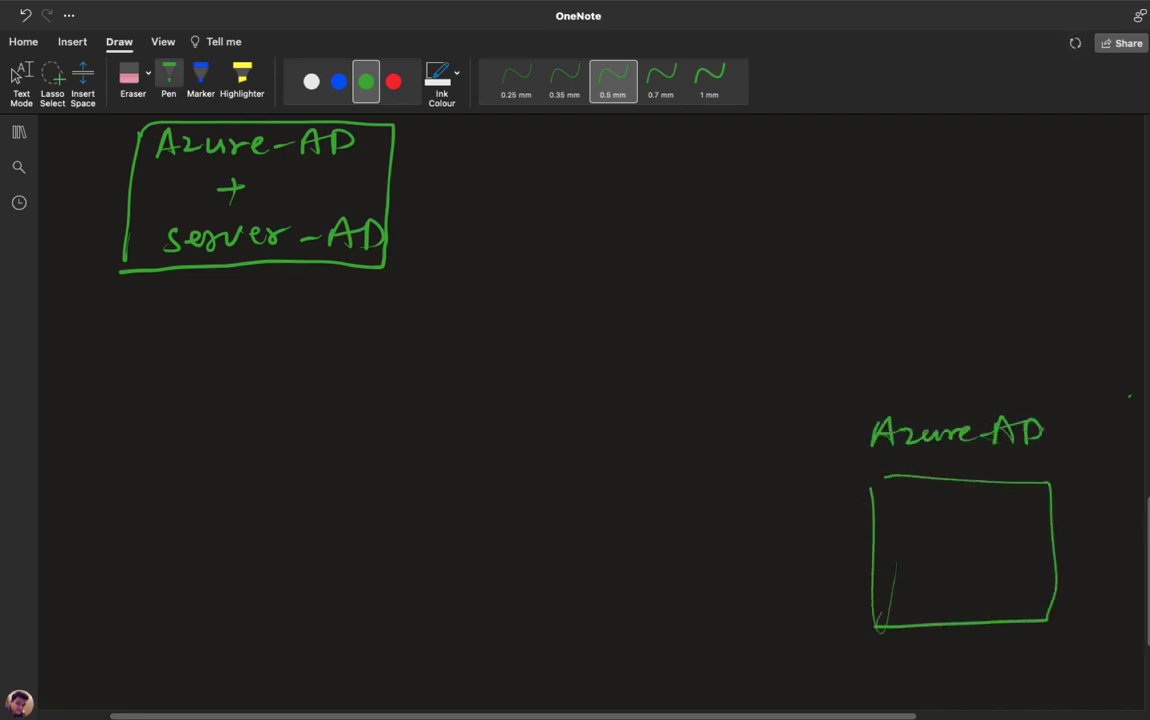
Step: Handwrite "Aws", "Azure" and "GCP" in red inside the Azure AD box and bracket the list's right side in green
{"action": "left_click", "coordinate": [393, 82]}
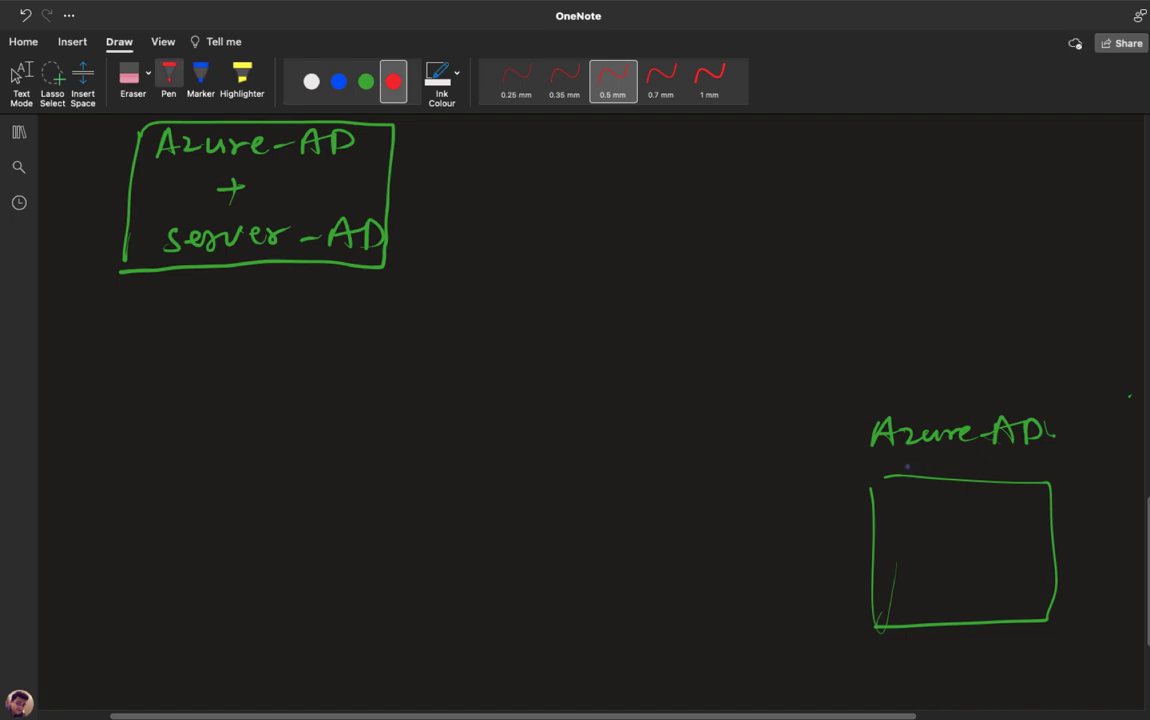
{"action": "mouse_move", "coordinate": [909, 522]}
{"action": "left_mouse_down"}
{"action": "mouse_move", "coordinate": [914, 508]}
{"action": "mouse_move", "coordinate": [958, 520]}
{"action": "left_mouse_up"}
{"action": "left_click_drag", "start_coordinate": [914, 558], "coordinate": [998, 552]}
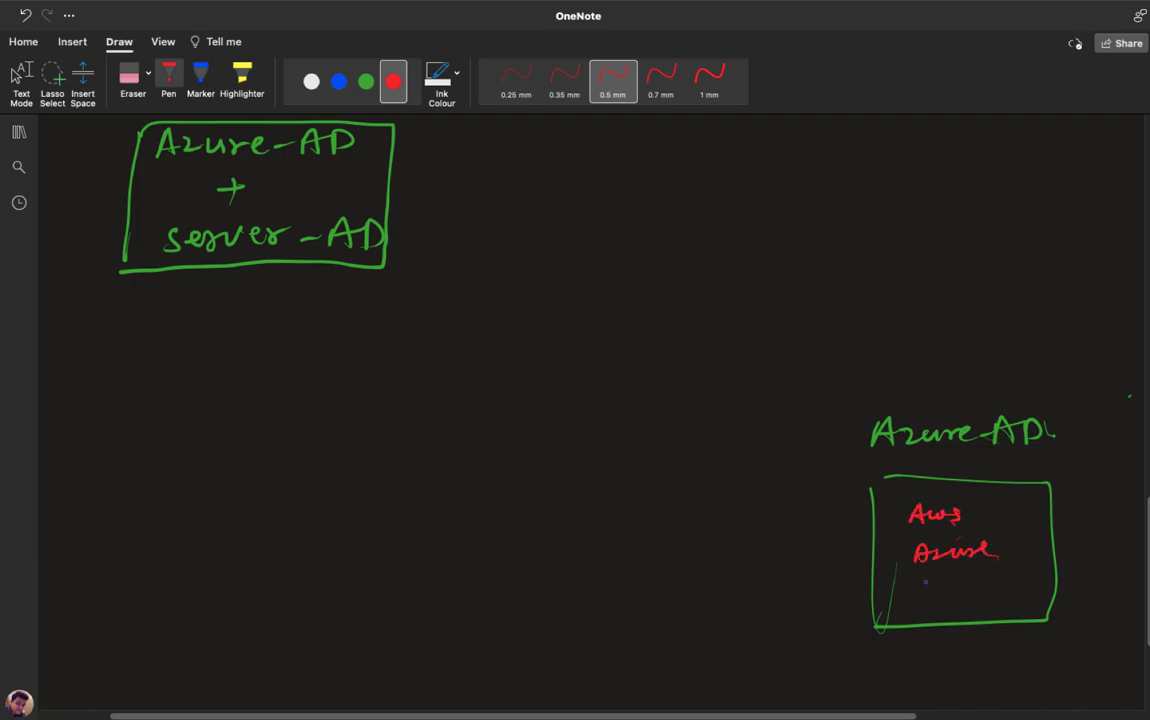
{"action": "mouse_move", "coordinate": [926, 582]}
{"action": "left_mouse_down"}
{"action": "mouse_move", "coordinate": [966, 598]}
{"action": "mouse_move", "coordinate": [982, 582]}
{"action": "left_mouse_up"}
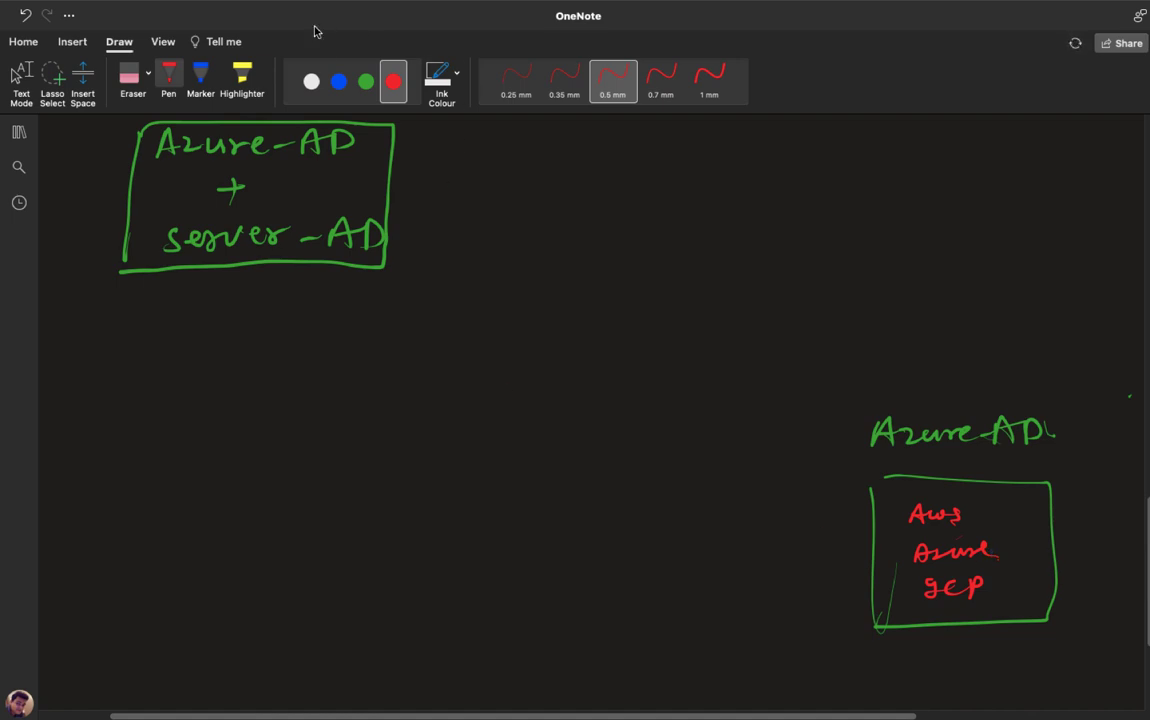
{"action": "left_click", "coordinate": [366, 81]}
{"action": "mouse_move", "coordinate": [988, 509]}
{"action": "left_mouse_down"}
{"action": "mouse_move", "coordinate": [1018, 555]}
{"action": "mouse_move", "coordinate": [997, 608]}
{"action": "left_mouse_up"}
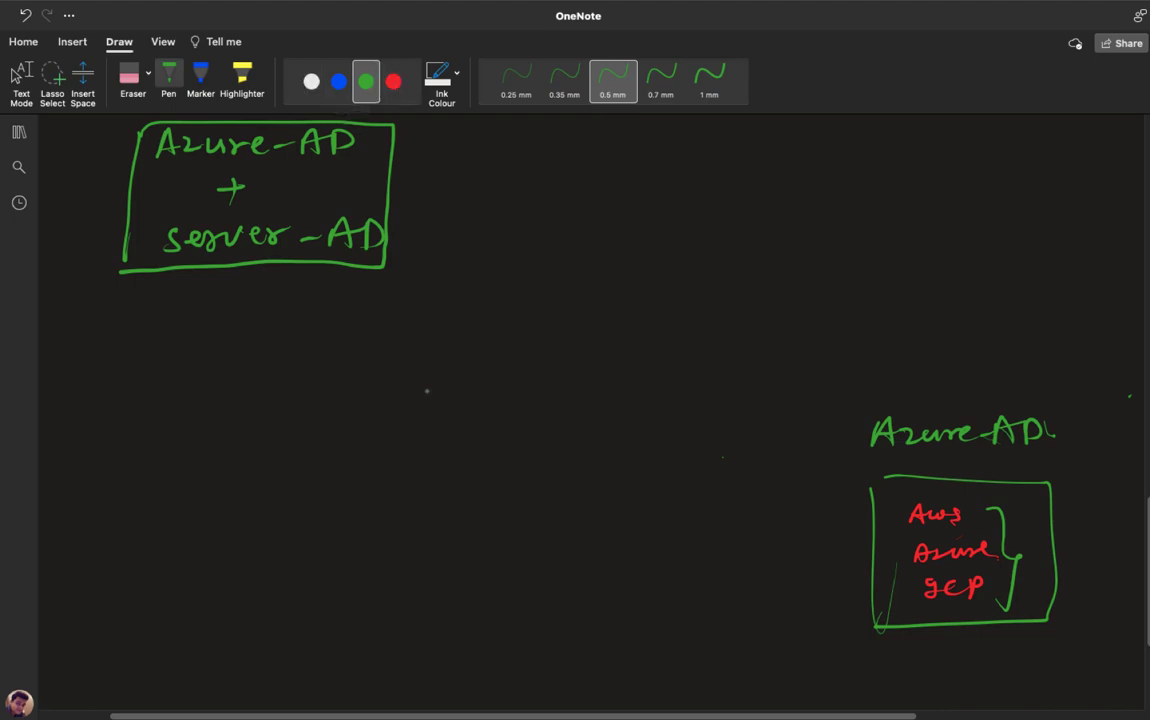
Step: Handwrite "Azure AD-Domain" in red to the left of the Azure AD box and frame it with a red rectangle
{"action": "left_click", "coordinate": [393, 81]}
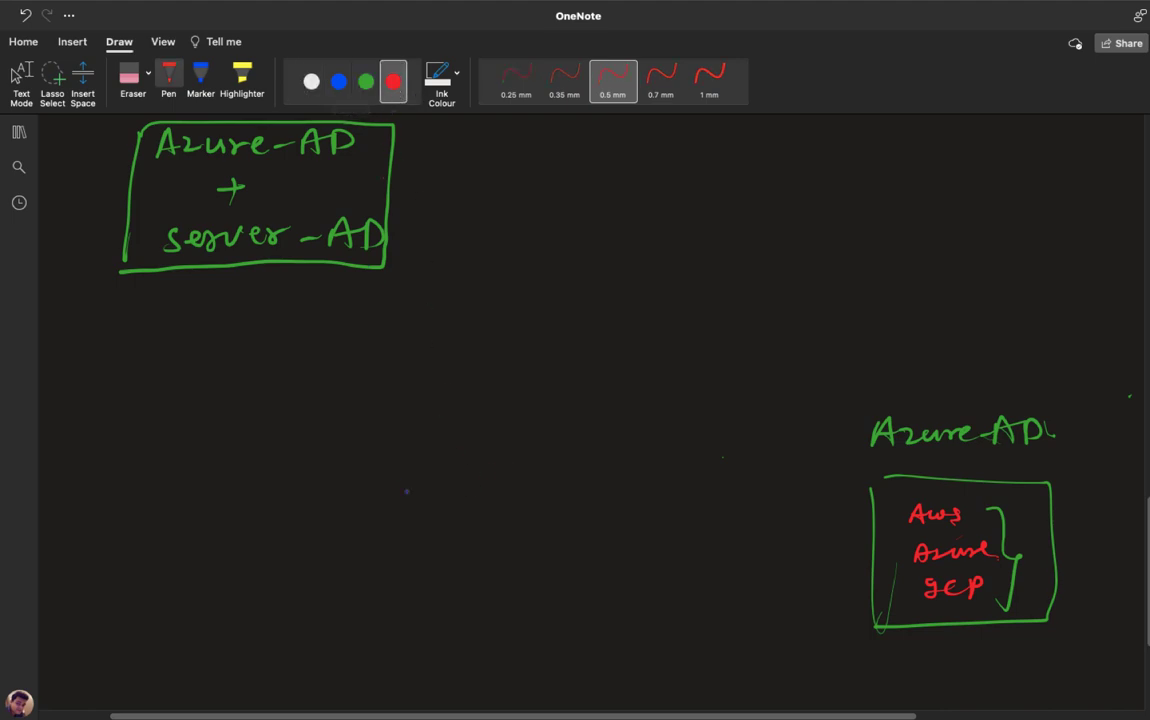
{"action": "mouse_move", "coordinate": [399, 474]}
{"action": "left_mouse_down"}
{"action": "mouse_move", "coordinate": [478, 457]}
{"action": "mouse_move", "coordinate": [526, 470]}
{"action": "left_mouse_up"}
{"action": "left_click_drag", "start_coordinate": [508, 460], "coordinate": [532, 472]}
{"action": "mouse_move", "coordinate": [532, 446]}
{"action": "left_mouse_down"}
{"action": "mouse_move", "coordinate": [533, 471]}
{"action": "mouse_move", "coordinate": [570, 458]}
{"action": "left_mouse_up"}
{"action": "left_click_drag", "start_coordinate": [575, 447], "coordinate": [577, 470]}
{"action": "left_click_drag", "start_coordinate": [598, 462], "coordinate": [697, 458]}
{"action": "mouse_move", "coordinate": [377, 426]}
{"action": "left_mouse_down"}
{"action": "mouse_move", "coordinate": [370, 517]}
{"action": "mouse_move", "coordinate": [598, 421]}
{"action": "mouse_move", "coordinate": [698, 437]}
{"action": "mouse_move", "coordinate": [626, 495]}
{"action": "mouse_move", "coordinate": [367, 520]}
{"action": "left_mouse_up"}
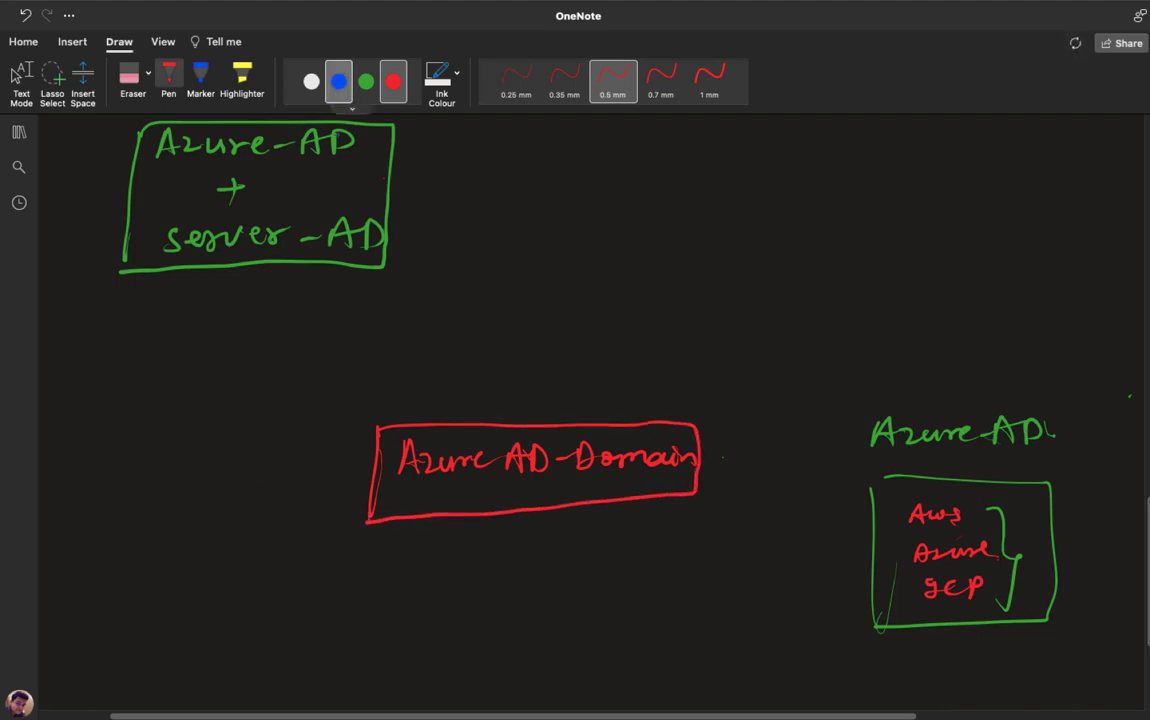
{"action": "left_click_drag", "start_coordinate": [338, 283], "coordinate": [337, 375]}
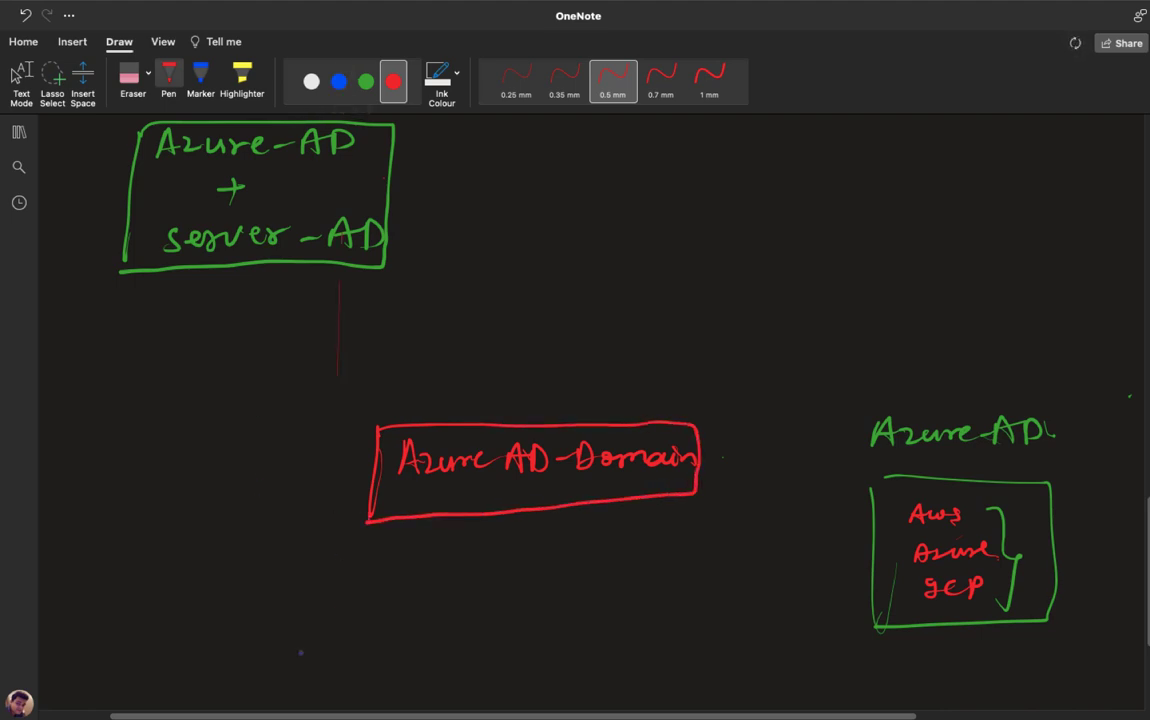
Step: Draw a blue computer below and left of the Azure AD-Domain box and handwrite "PAAS" in blue above the box
{"action": "left_click", "coordinate": [339, 81]}
{"action": "mouse_move", "coordinate": [248, 614]}
{"action": "left_mouse_down"}
{"action": "mouse_move", "coordinate": [250, 662]}
{"action": "mouse_move", "coordinate": [309, 657]}
{"action": "mouse_move", "coordinate": [247, 661]}
{"action": "mouse_move", "coordinate": [269, 684]}
{"action": "left_mouse_up"}
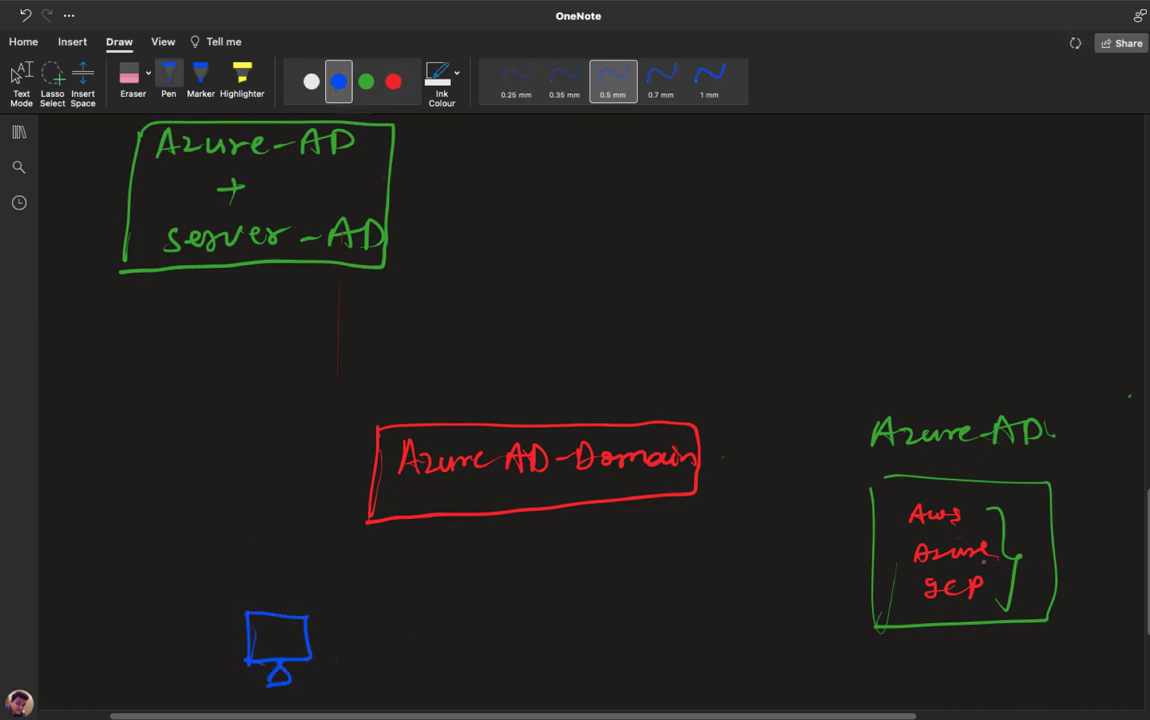
{"action": "scroll", "coordinate": [575, 400], "scroll_direction": "down", "scroll_amount": 5}
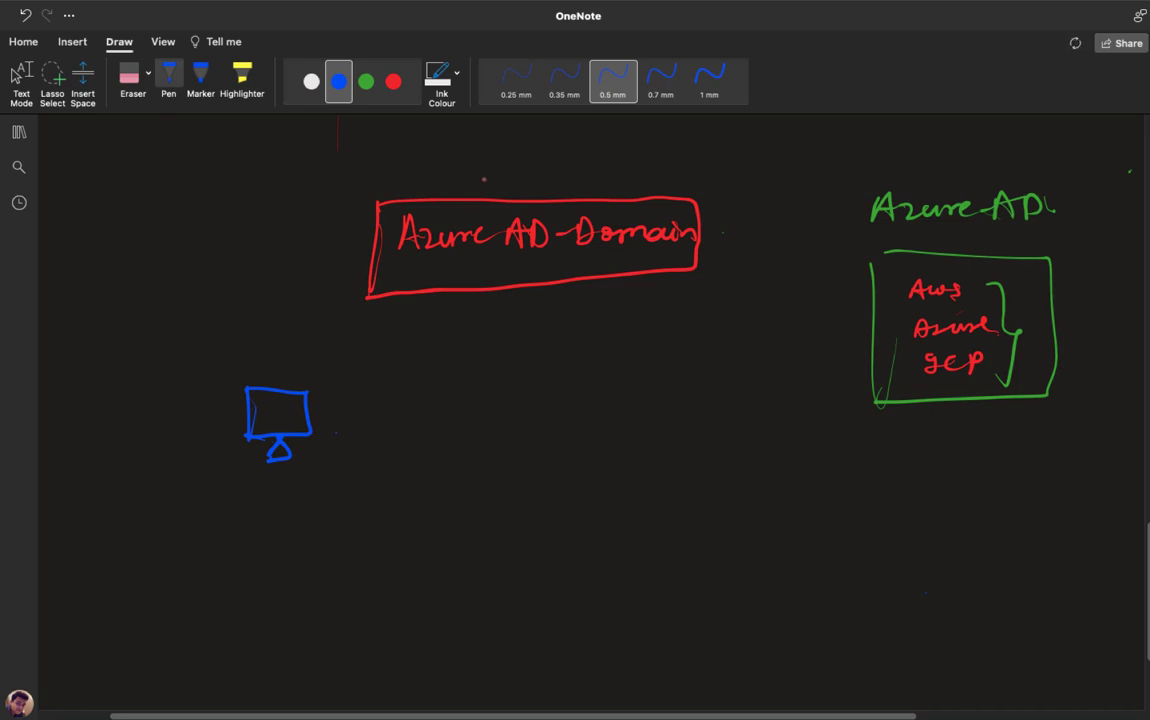
{"action": "mouse_move", "coordinate": [462, 161]}
{"action": "left_mouse_down"}
{"action": "mouse_move", "coordinate": [485, 148]}
{"action": "mouse_move", "coordinate": [545, 155]}
{"action": "left_mouse_up"}
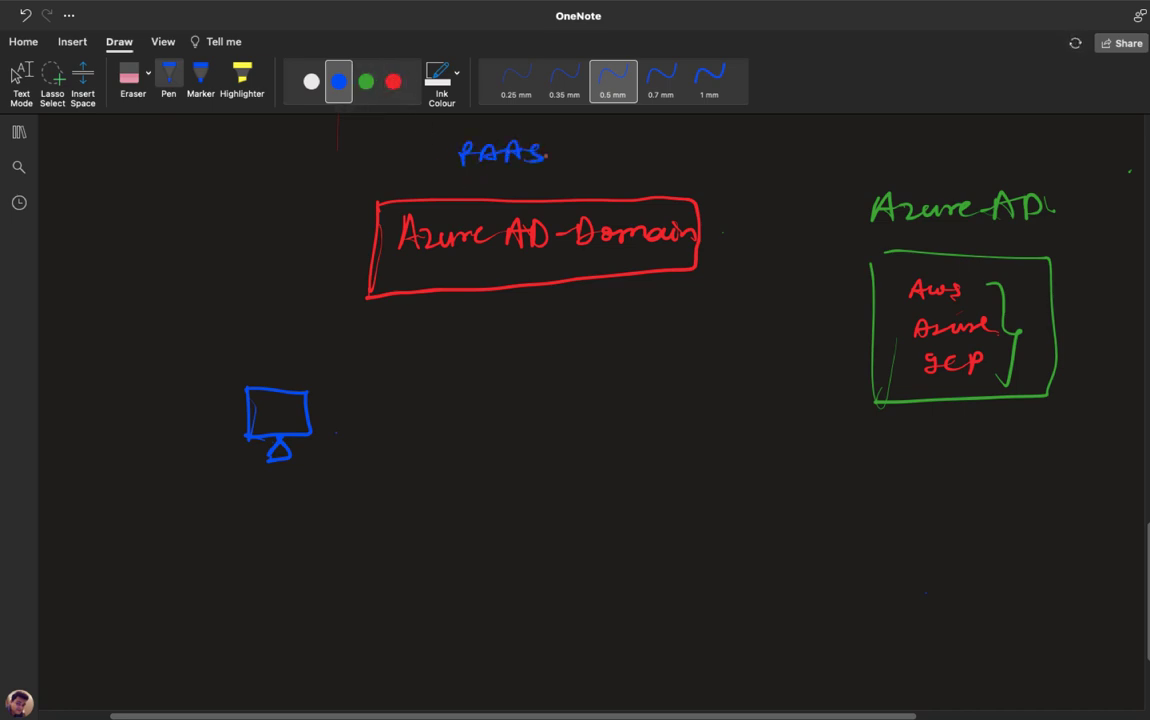
Step: Bracket the left side of the Aws, Azure, GCP list in green and draw a green arrow from it to the Azure AD-Domain box
{"action": "left_click", "coordinate": [366, 82]}
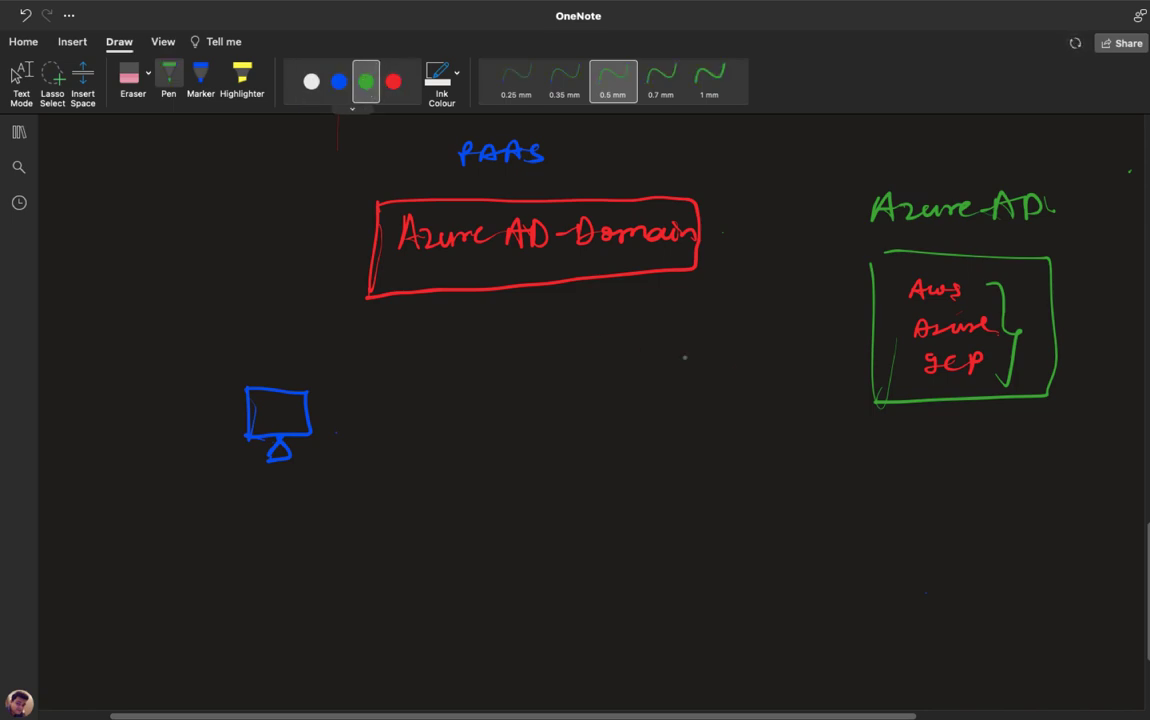
{"action": "left_click_drag", "start_coordinate": [911, 277], "coordinate": [916, 371]}
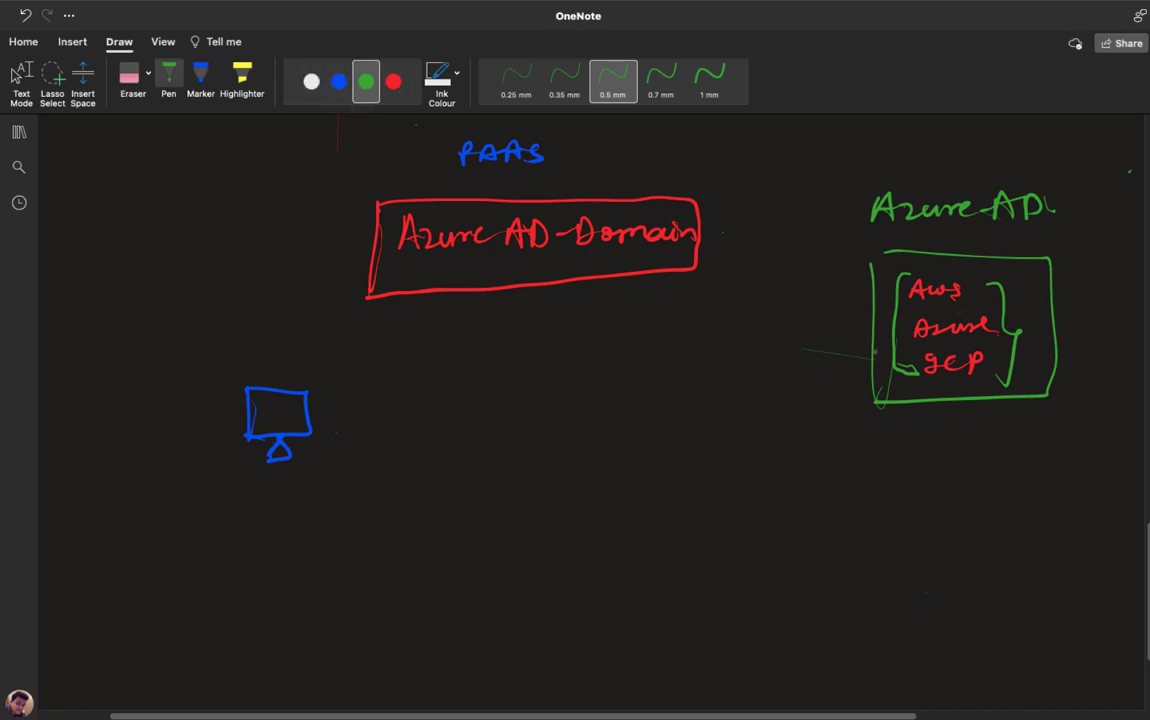
{"action": "mouse_move", "coordinate": [885, 295]}
{"action": "left_mouse_down"}
{"action": "mouse_move", "coordinate": [850, 252]}
{"action": "mouse_move", "coordinate": [709, 228]}
{"action": "mouse_move", "coordinate": [722, 238]}
{"action": "left_mouse_up"}
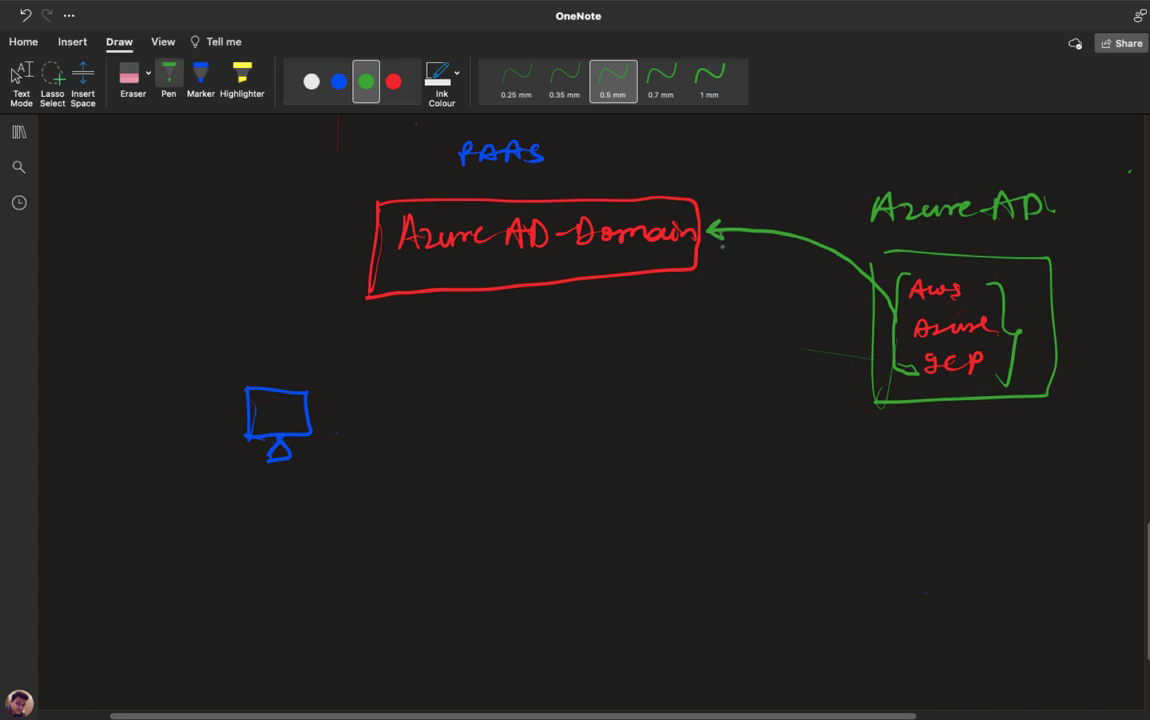
Step: Draw a white arrow from the Azure AD-Domain box to the blue computer and handwrite "Server-2016" in white below the computer
{"action": "left_click", "coordinate": [311, 81]}
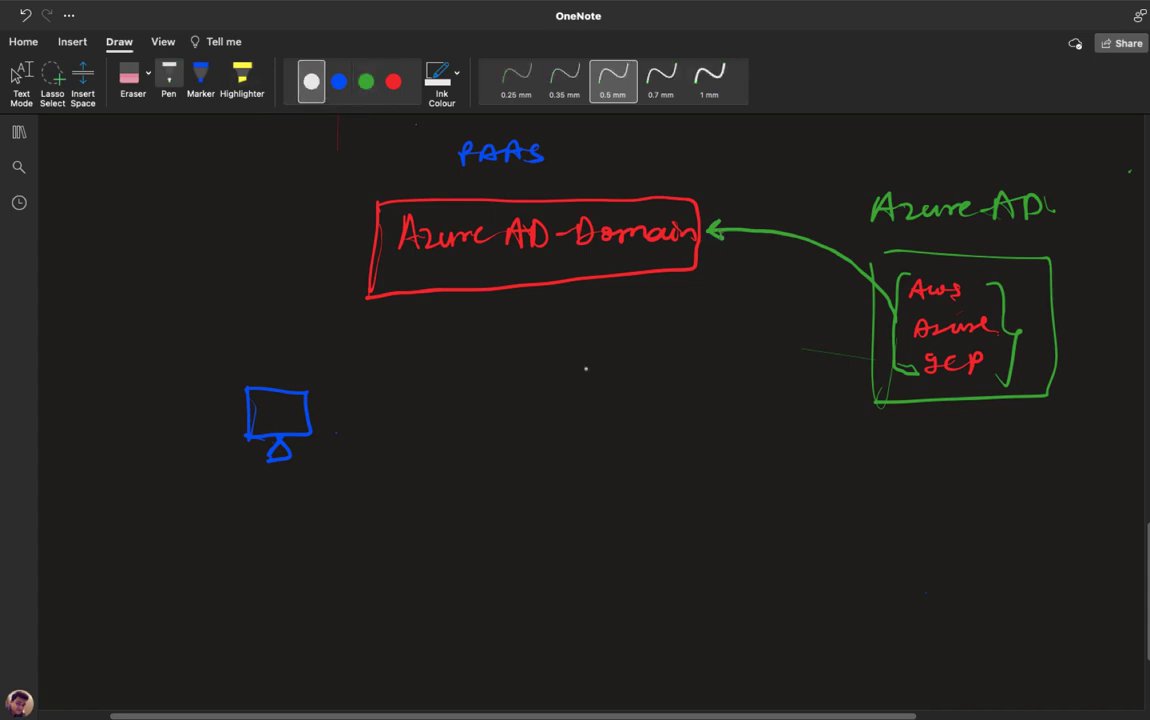
{"action": "mouse_move", "coordinate": [551, 291]}
{"action": "left_mouse_down"}
{"action": "mouse_move", "coordinate": [498, 382]}
{"action": "mouse_move", "coordinate": [312, 408]}
{"action": "mouse_move", "coordinate": [343, 411]}
{"action": "left_mouse_up"}
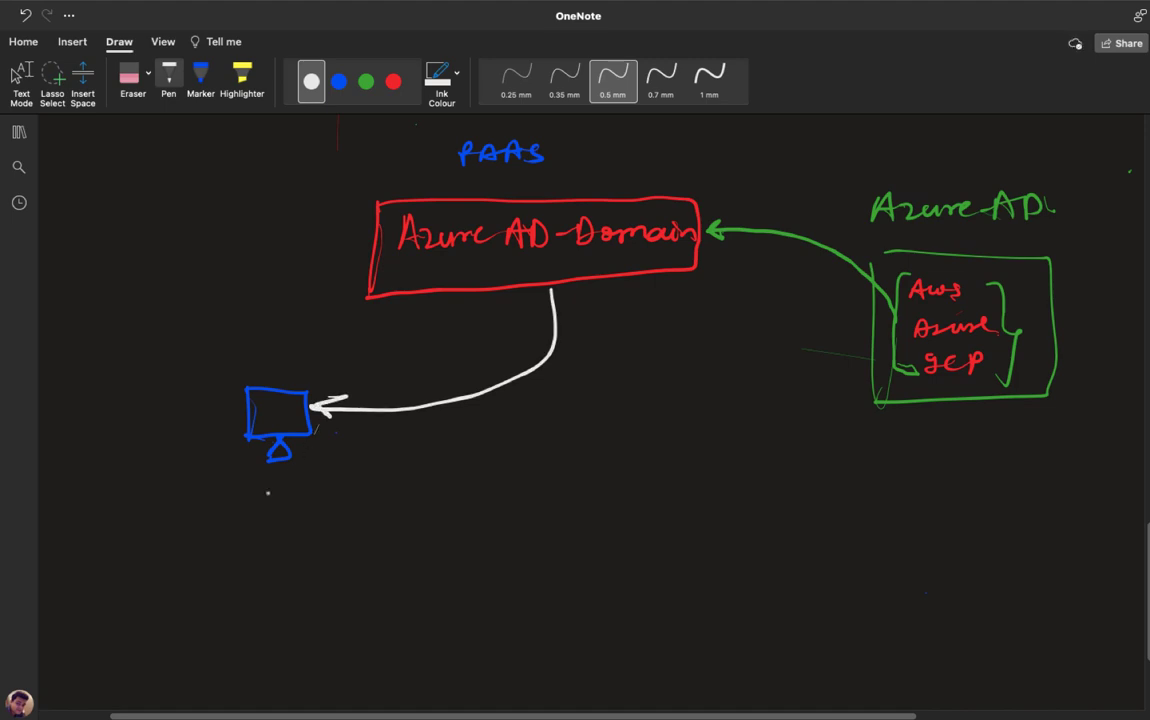
{"action": "mouse_move", "coordinate": [241, 512]}
{"action": "left_mouse_down"}
{"action": "mouse_move", "coordinate": [290, 500]}
{"action": "mouse_move", "coordinate": [420, 505]}
{"action": "left_mouse_up"}
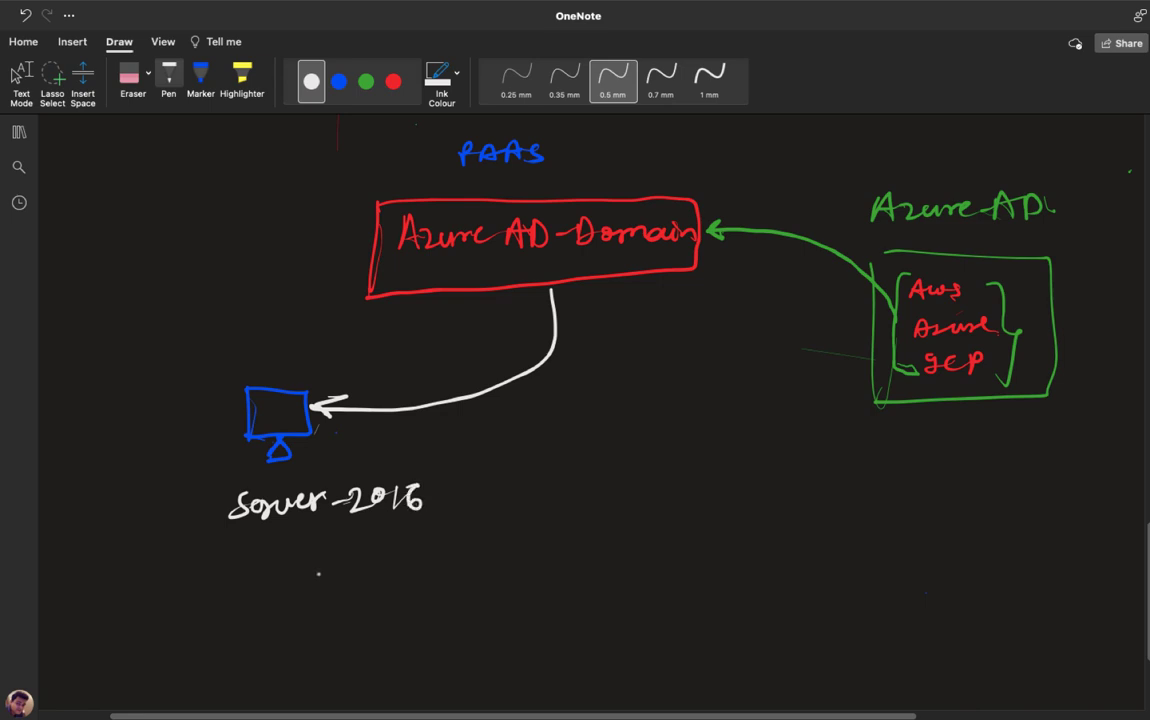
Step: Handwrite "RSAT" in green below the "Server-2016" label
{"action": "left_click", "coordinate": [366, 81]}
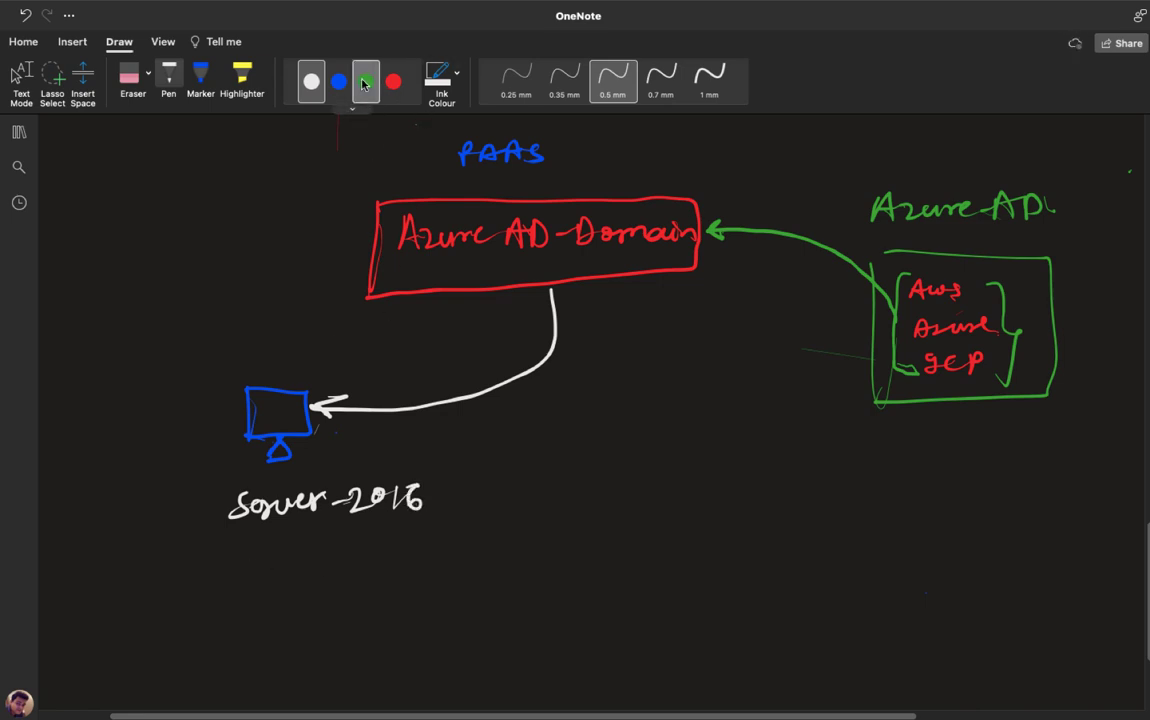
{"action": "mouse_move", "coordinate": [259, 566]}
{"action": "left_mouse_down"}
{"action": "mouse_move", "coordinate": [259, 593]}
{"action": "mouse_move", "coordinate": [338, 592]}
{"action": "mouse_move", "coordinate": [352, 564]}
{"action": "left_mouse_up"}
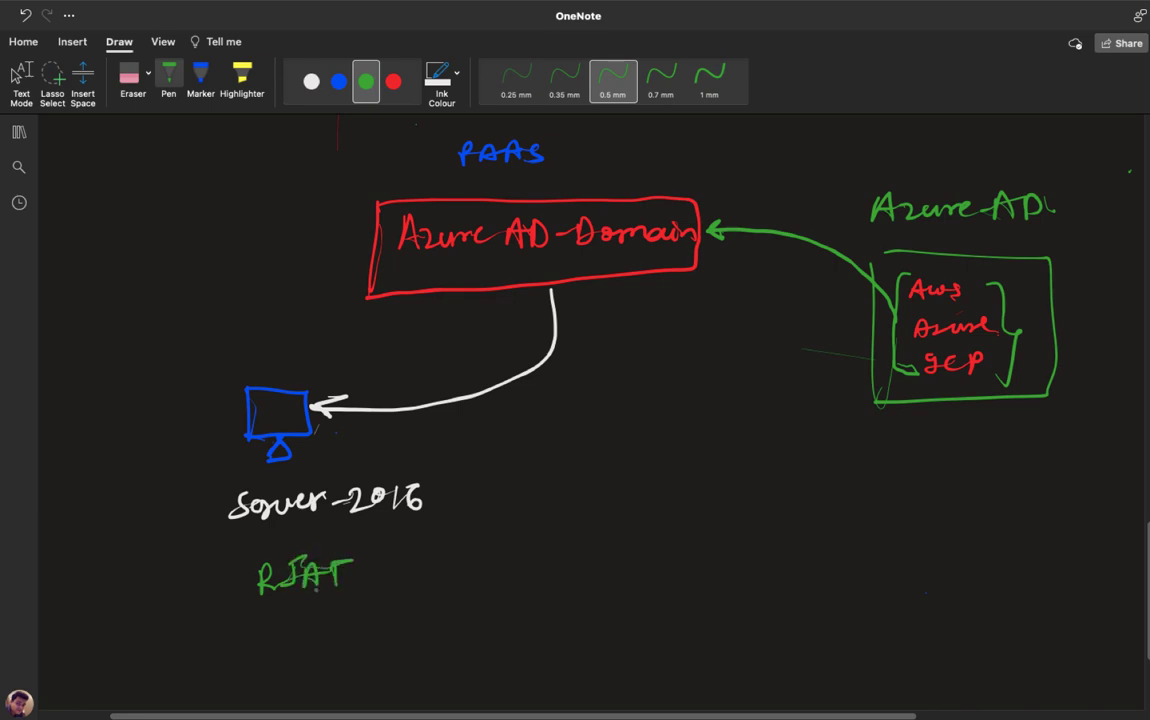
{"action": "left_click_drag", "start_coordinate": [258, 618], "coordinate": [333, 605]}
Step: Switch to the Azure portal in Google Chrome, search for "Azure AD dom" and open Azure AD Domain Services
{"action": "key", "text": "ctrl+Left"}
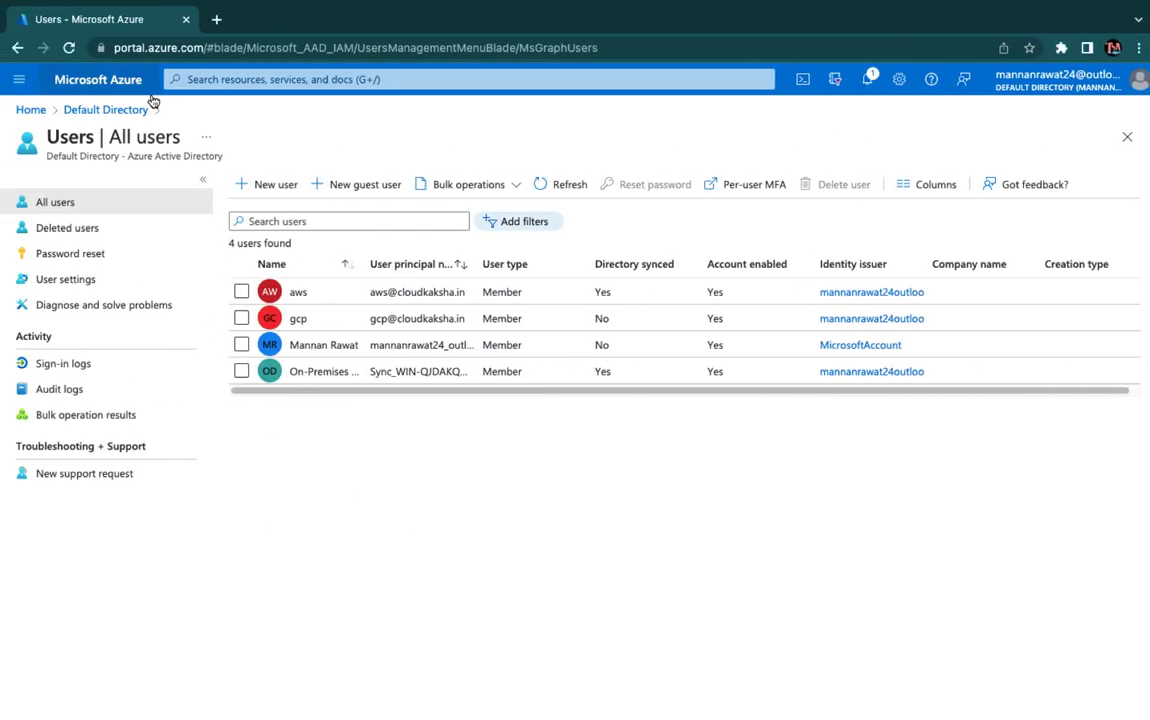
{"action": "left_click", "coordinate": [128, 81]}
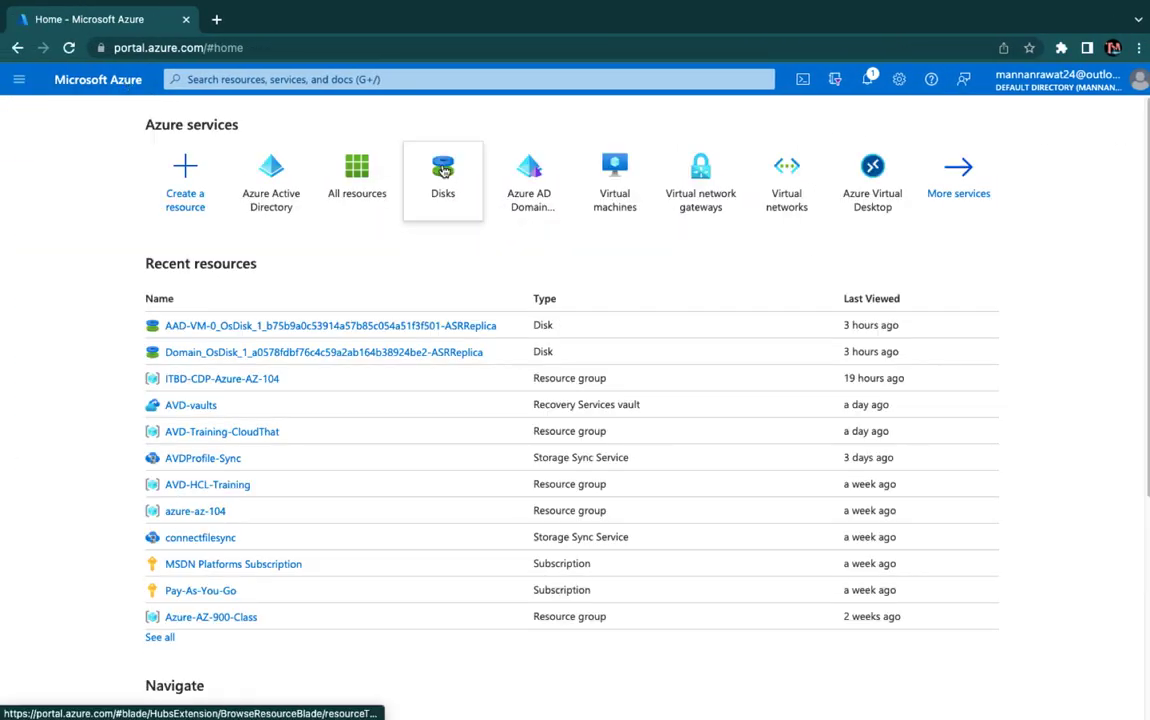
{"action": "left_click", "coordinate": [398, 79]}
{"action": "type", "text": "Azure"}
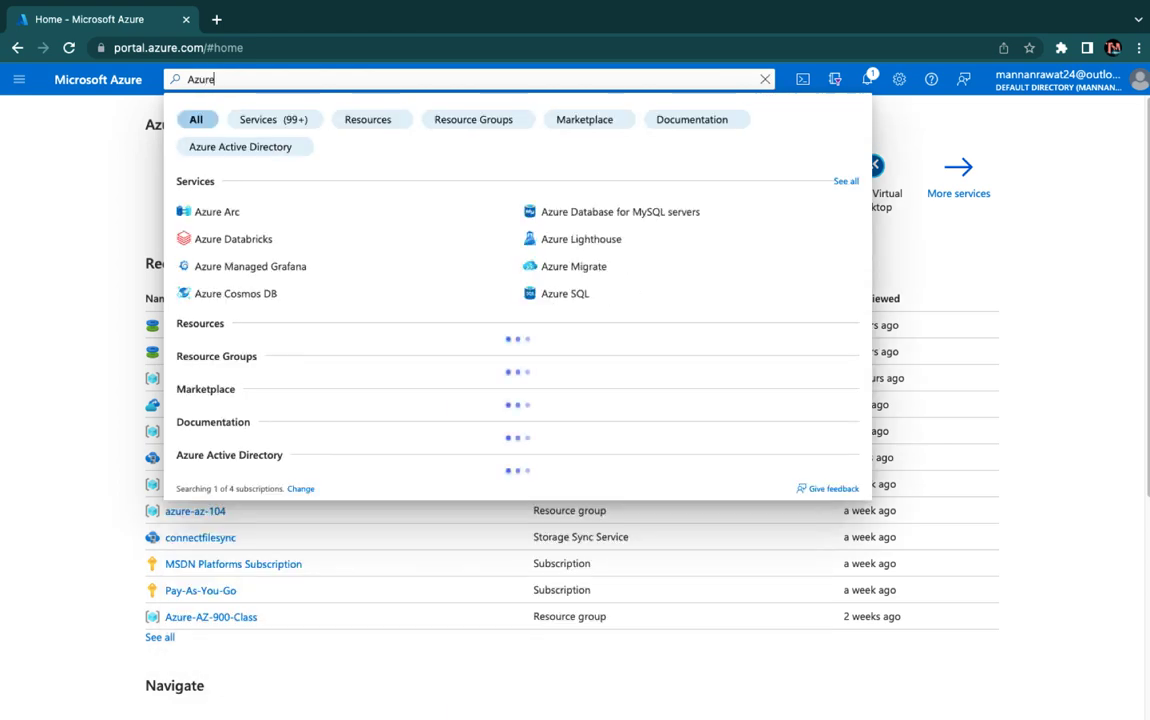
{"action": "type", "text": " AD dom"}
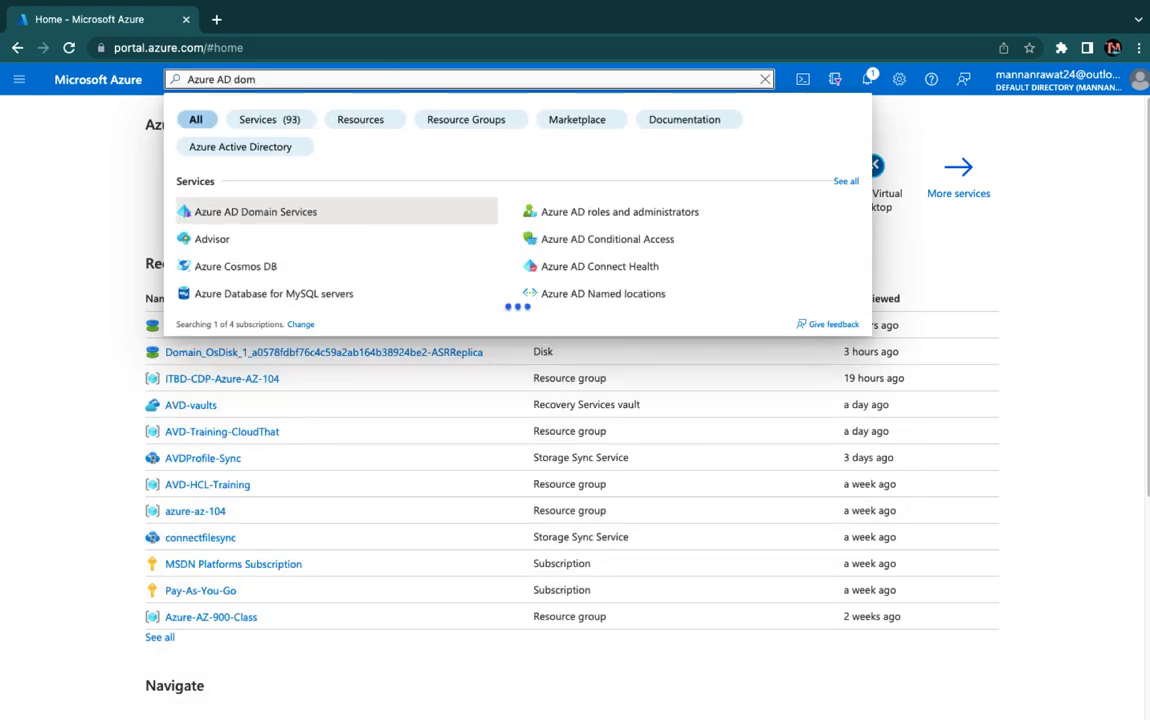
{"action": "left_click", "coordinate": [256, 214]}
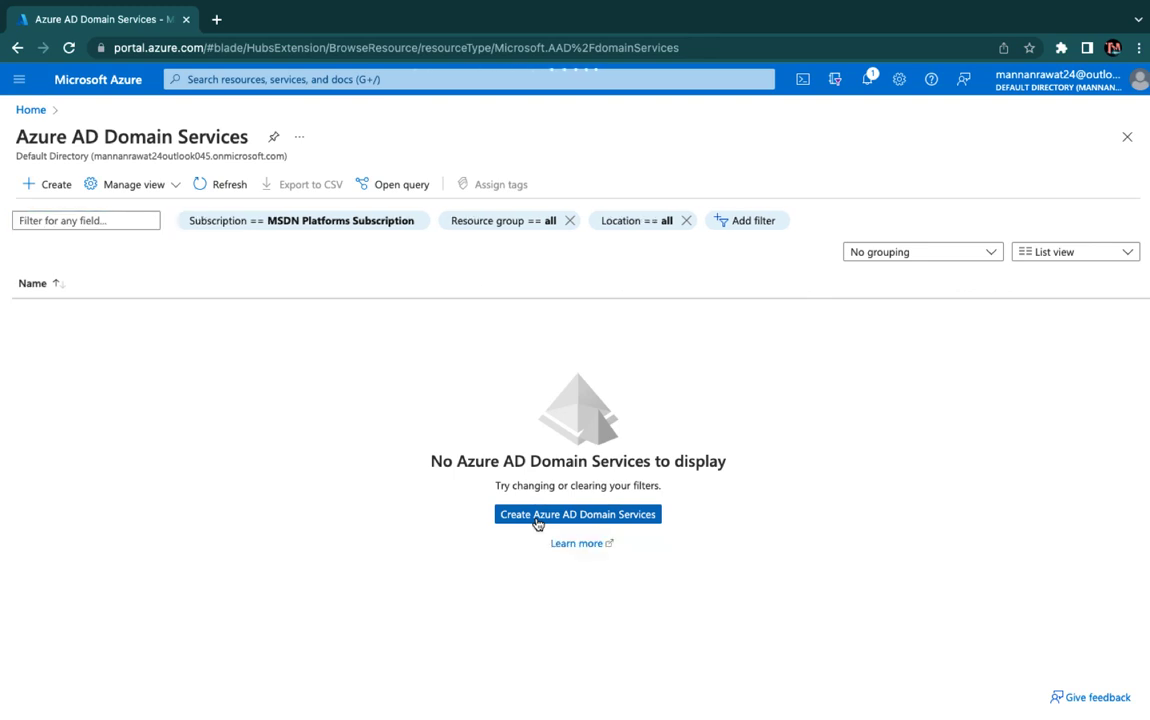
Step: Start creating an Azure AD Domain Services instance and choose azure-az-104 as its resource group
{"action": "left_click", "coordinate": [537, 515]}
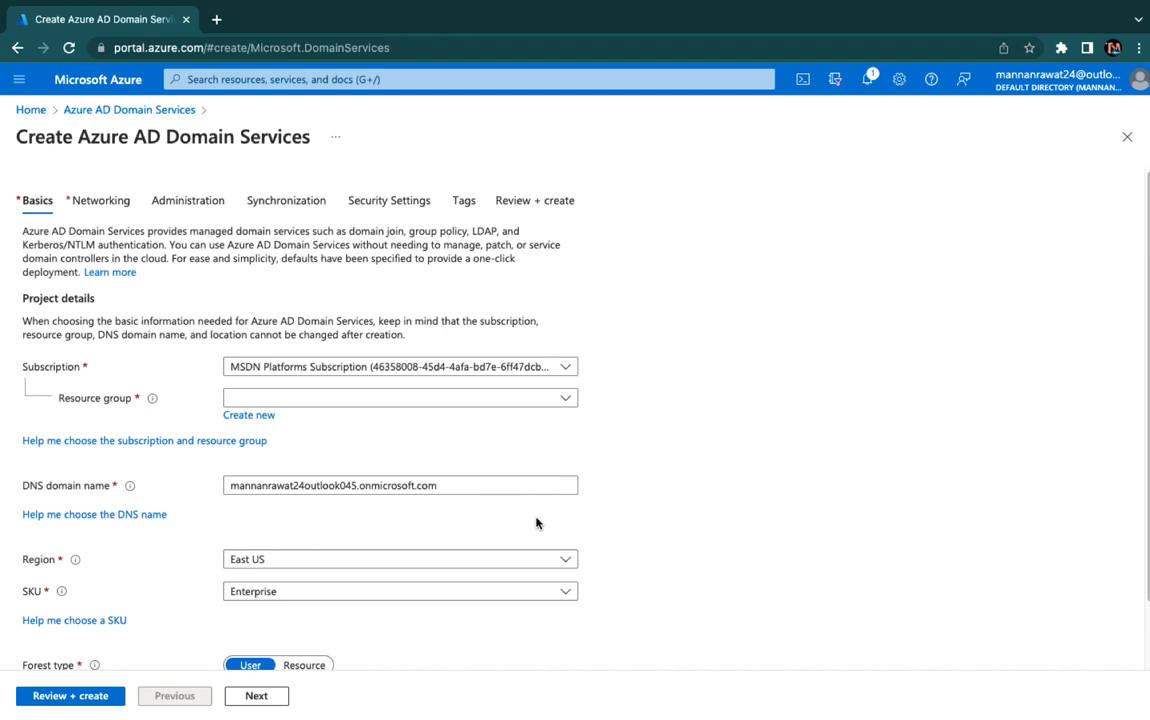
{"action": "left_click", "coordinate": [326, 400]}
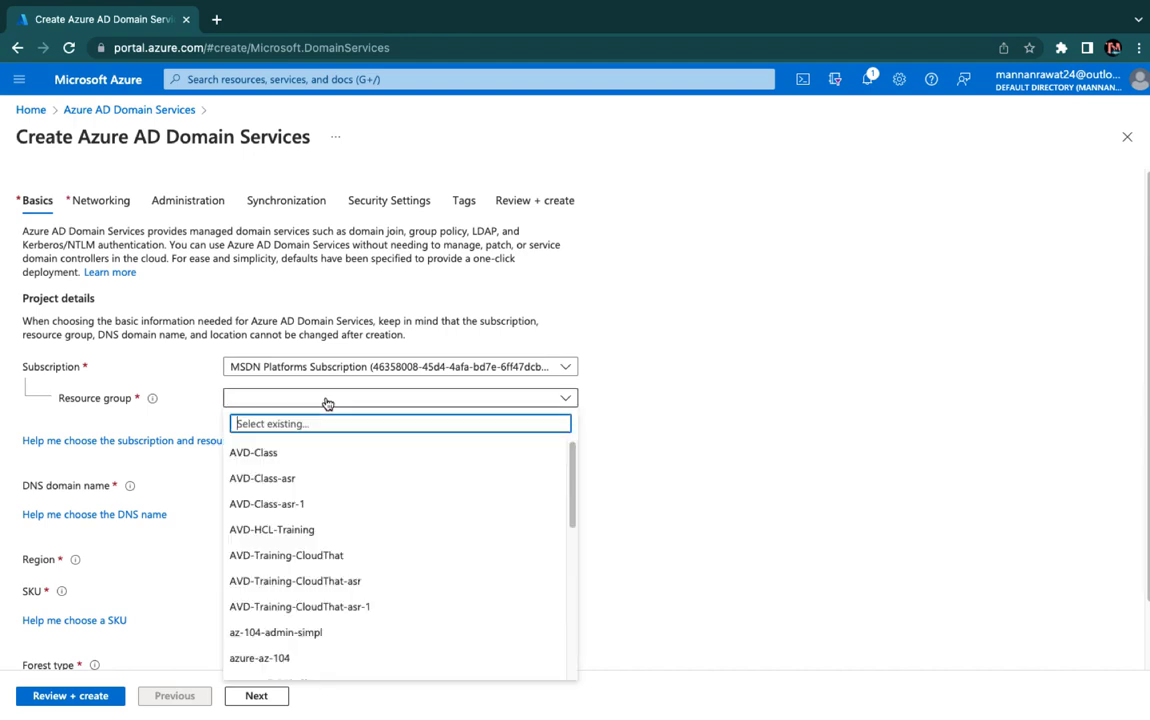
{"action": "scroll", "coordinate": [278, 570], "scroll_direction": "down", "scroll_amount": 3}
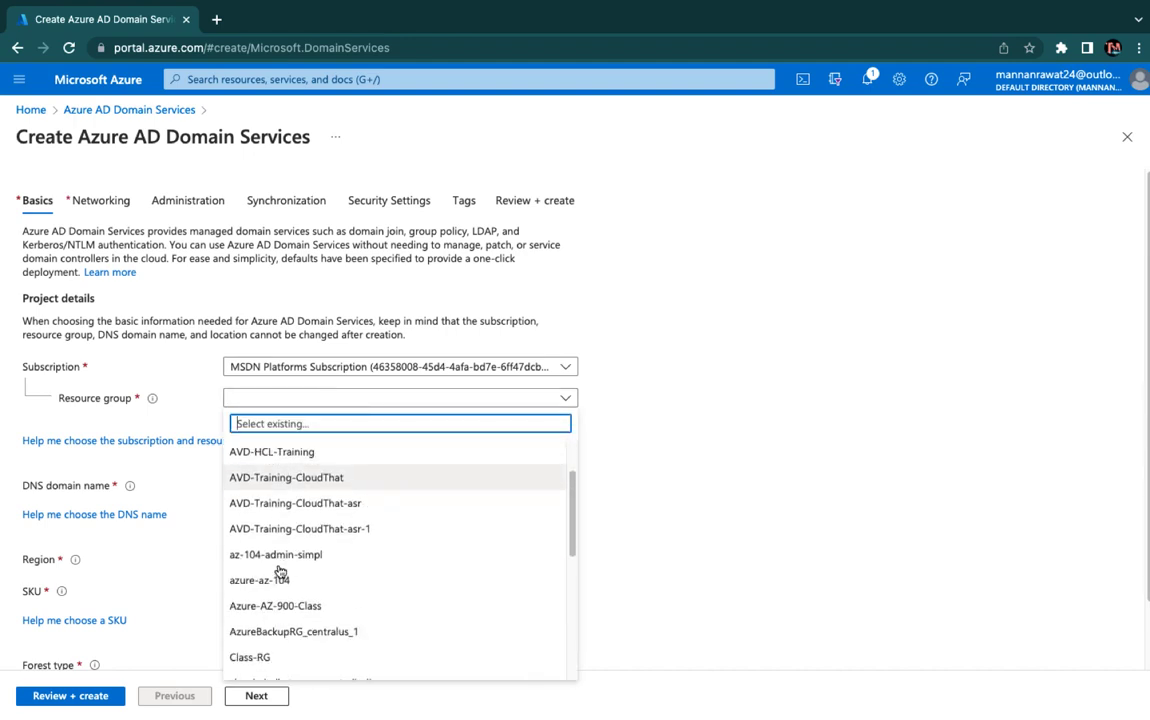
{"action": "scroll", "coordinate": [280, 580], "scroll_direction": "down", "scroll_amount": 5}
{"action": "scroll", "coordinate": [281, 588], "scroll_direction": "up", "scroll_amount": 1}
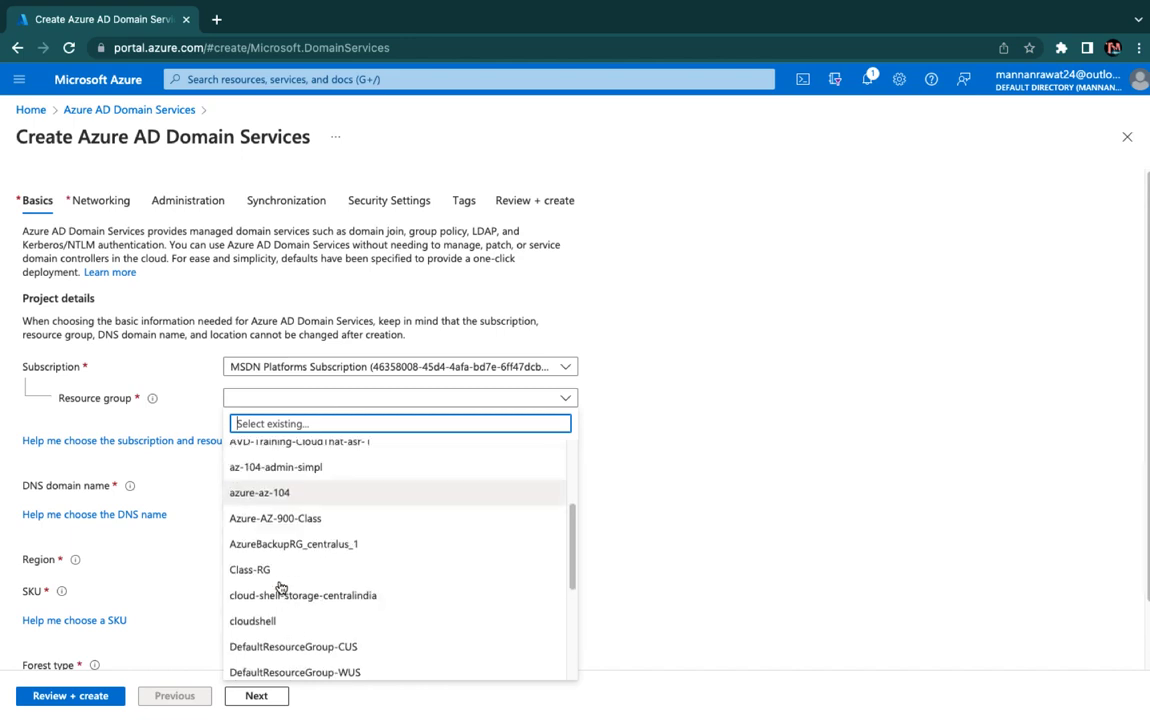
{"action": "scroll", "coordinate": [281, 588], "scroll_direction": "up", "scroll_amount": 3}
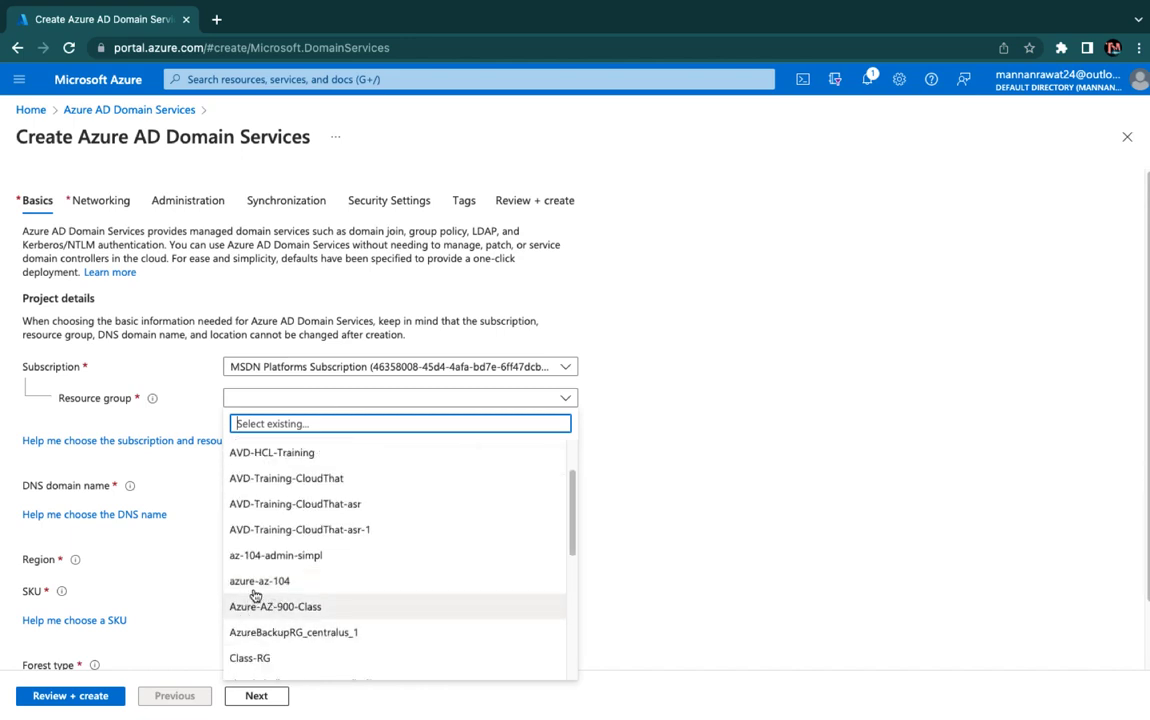
{"action": "left_click", "coordinate": [262, 582]}
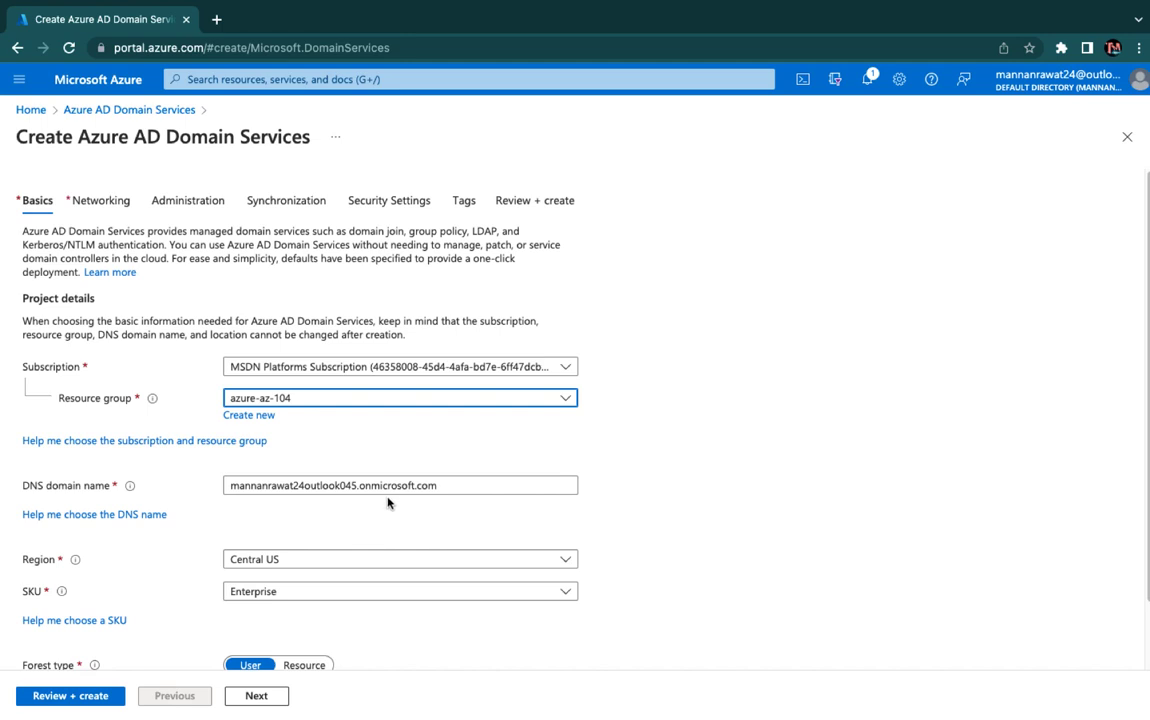
Step: Set the DNS domain name of the new managed domain to cloudkaksha.in
{"action": "left_click_drag", "start_coordinate": [452, 485], "coordinate": [243, 464]}
{"action": "type", "text": "cloudkaksha"}
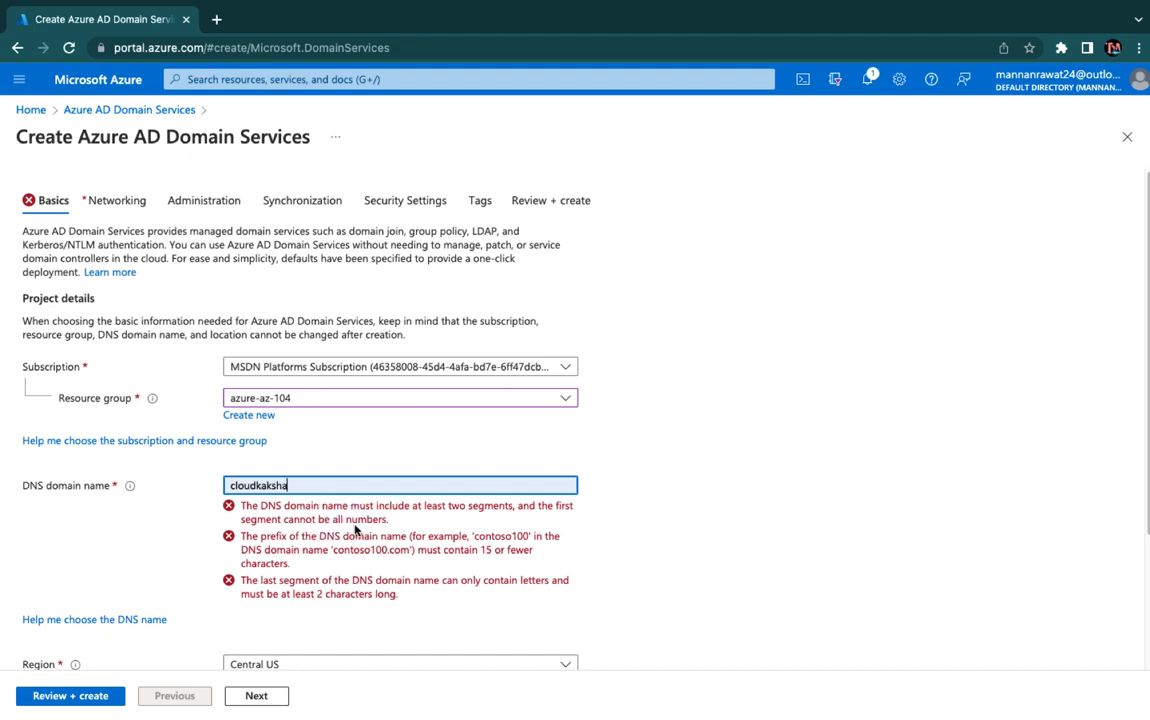
{"action": "type", "text": ".in"}
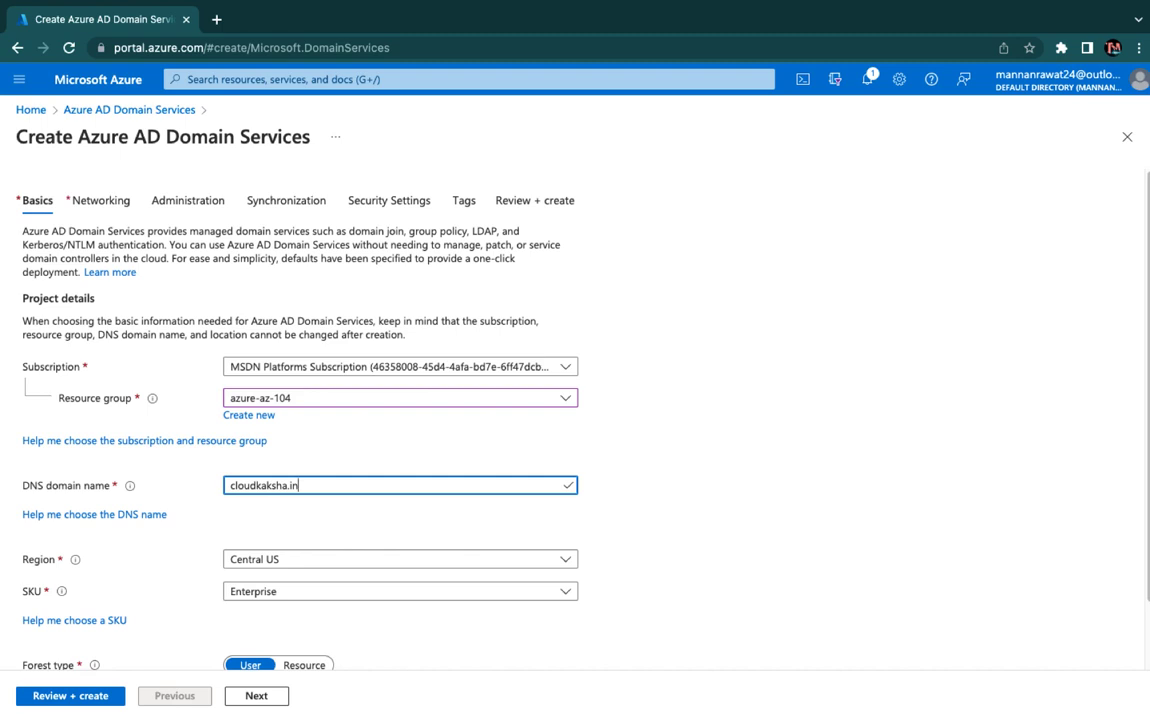
Step: Check the SKU description and set the managed domain's SKU to Standard
{"action": "scroll", "coordinate": [424, 513], "scroll_direction": "down", "scroll_amount": 1}
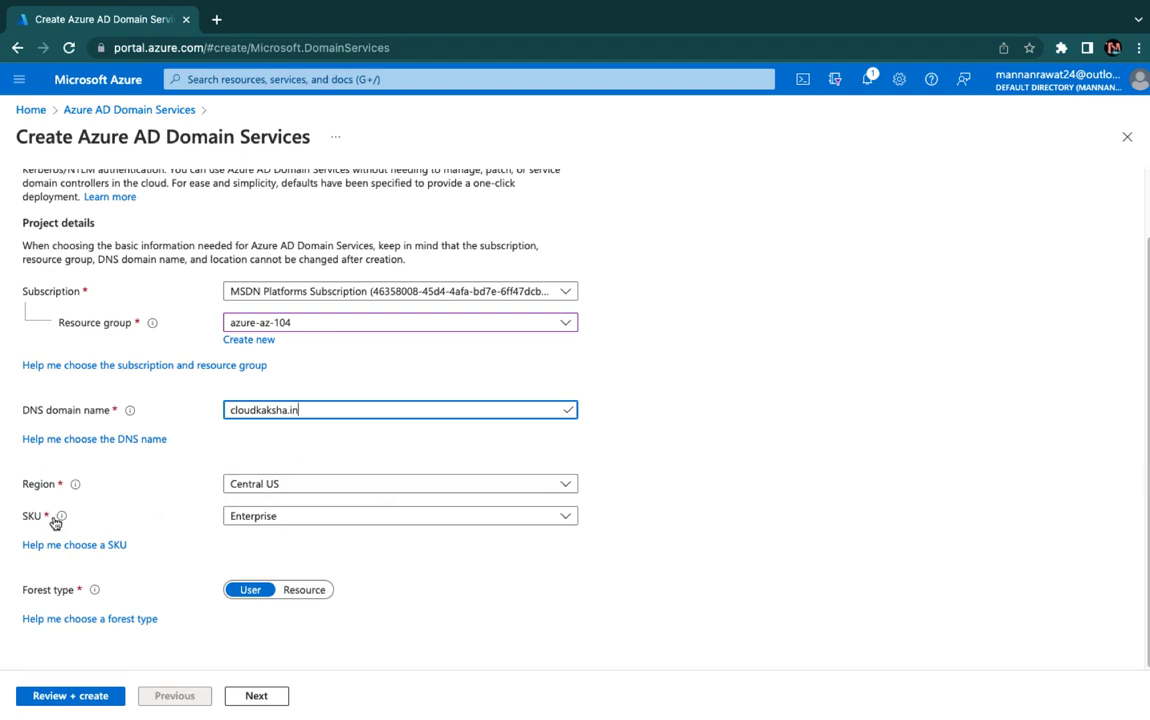
{"action": "mouse_move", "coordinate": [60, 520]}
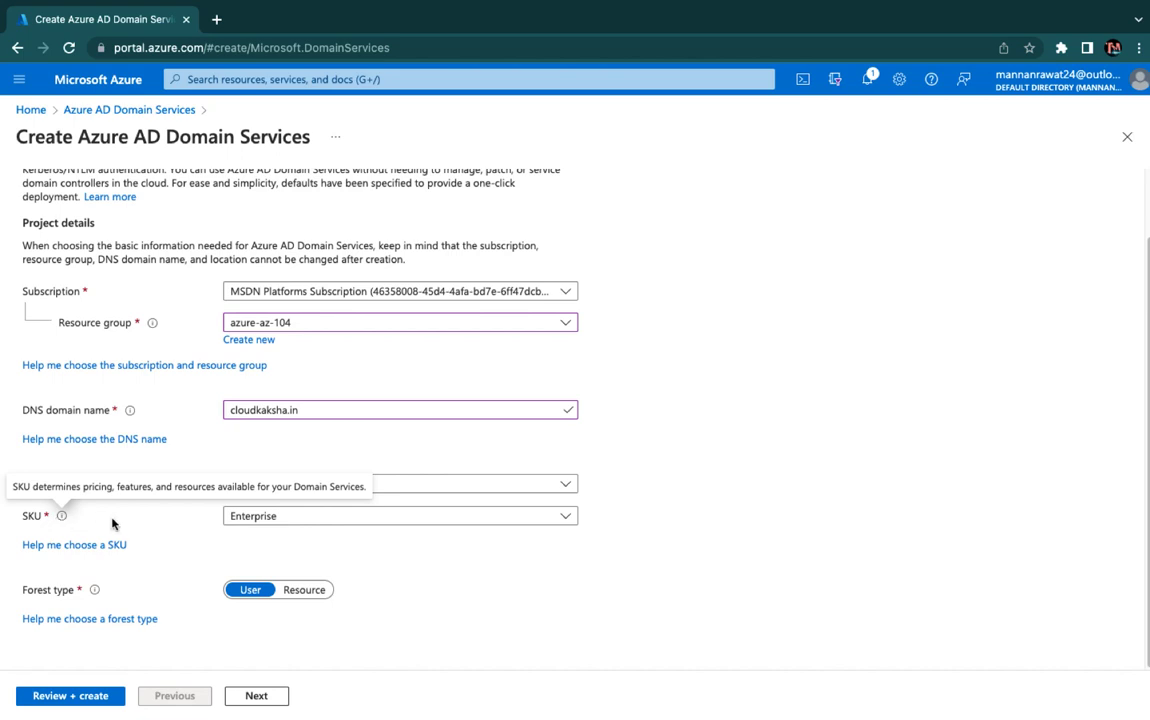
{"action": "left_click", "coordinate": [310, 516]}
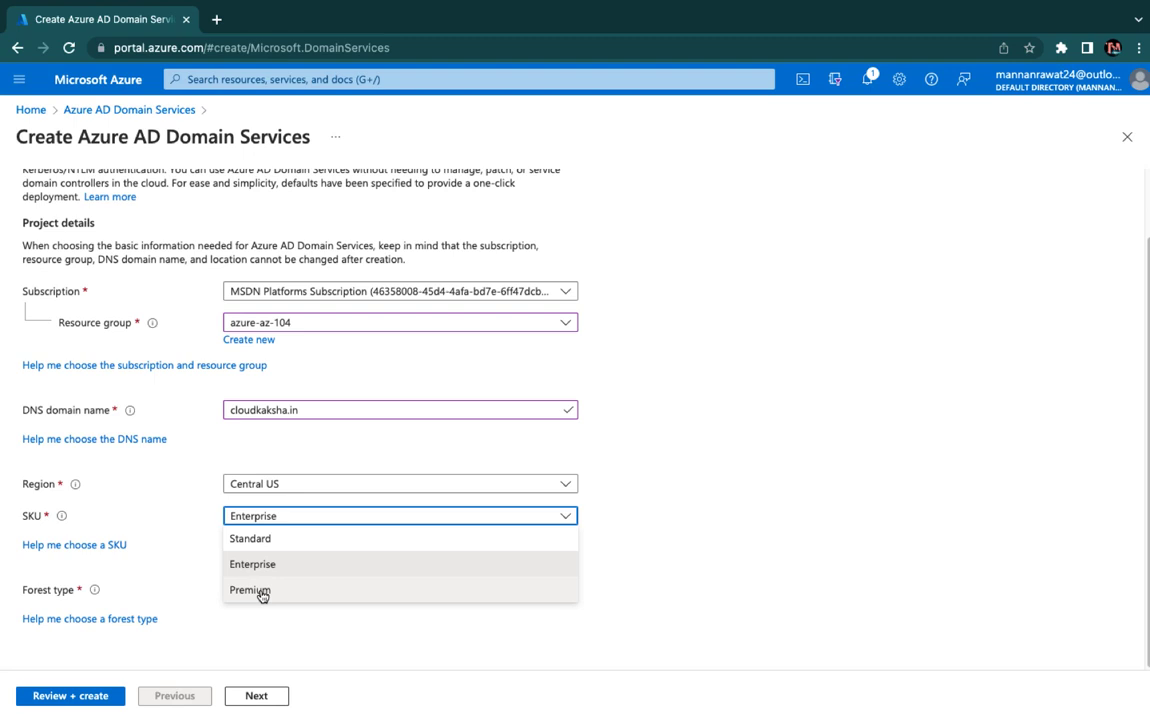
{"action": "left_click", "coordinate": [255, 538]}
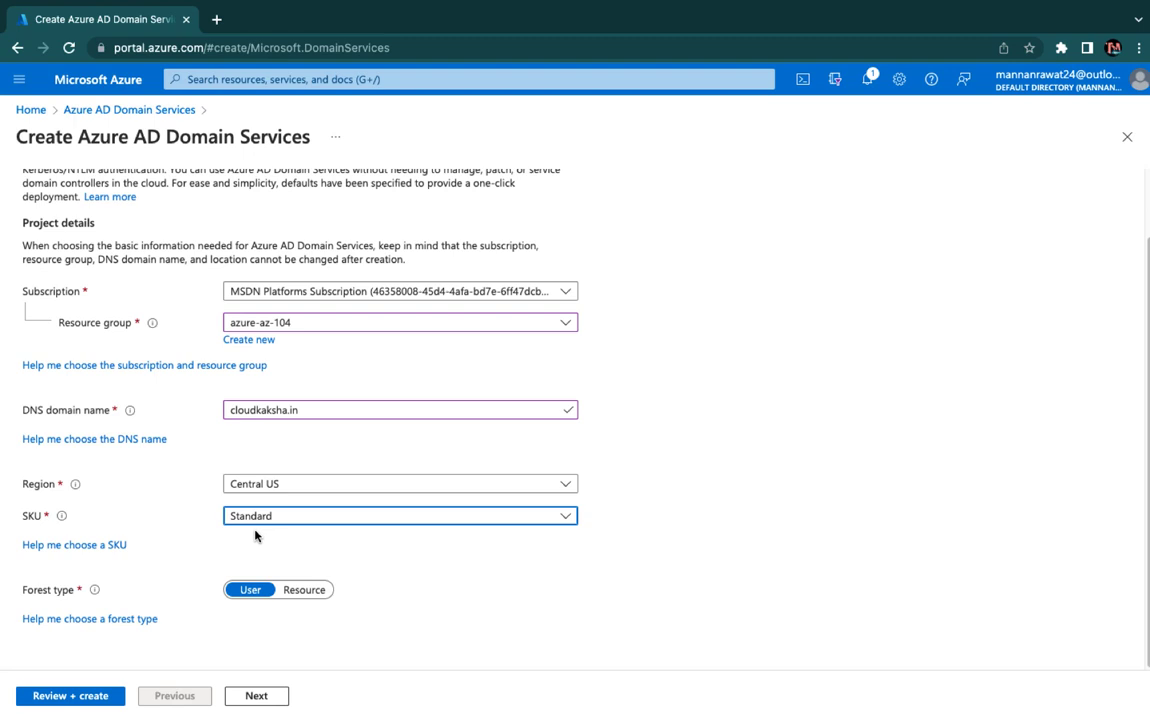
Step: Try the Enterprise and Premium SKUs for the managed domain and return the SKU to Standard
{"action": "left_click", "coordinate": [279, 526]}
{"action": "left_click", "coordinate": [265, 563]}
{"action": "left_click", "coordinate": [297, 518]}
{"action": "left_click", "coordinate": [259, 588]}
{"action": "left_click", "coordinate": [318, 518]}
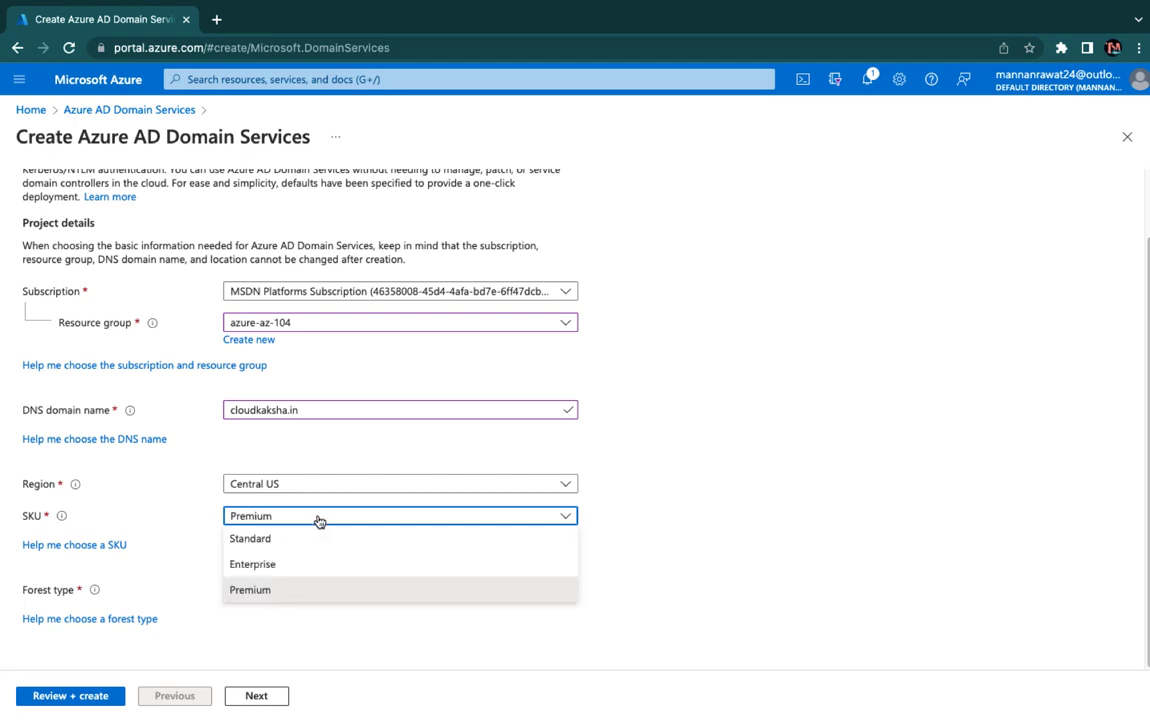
{"action": "left_click", "coordinate": [257, 545]}
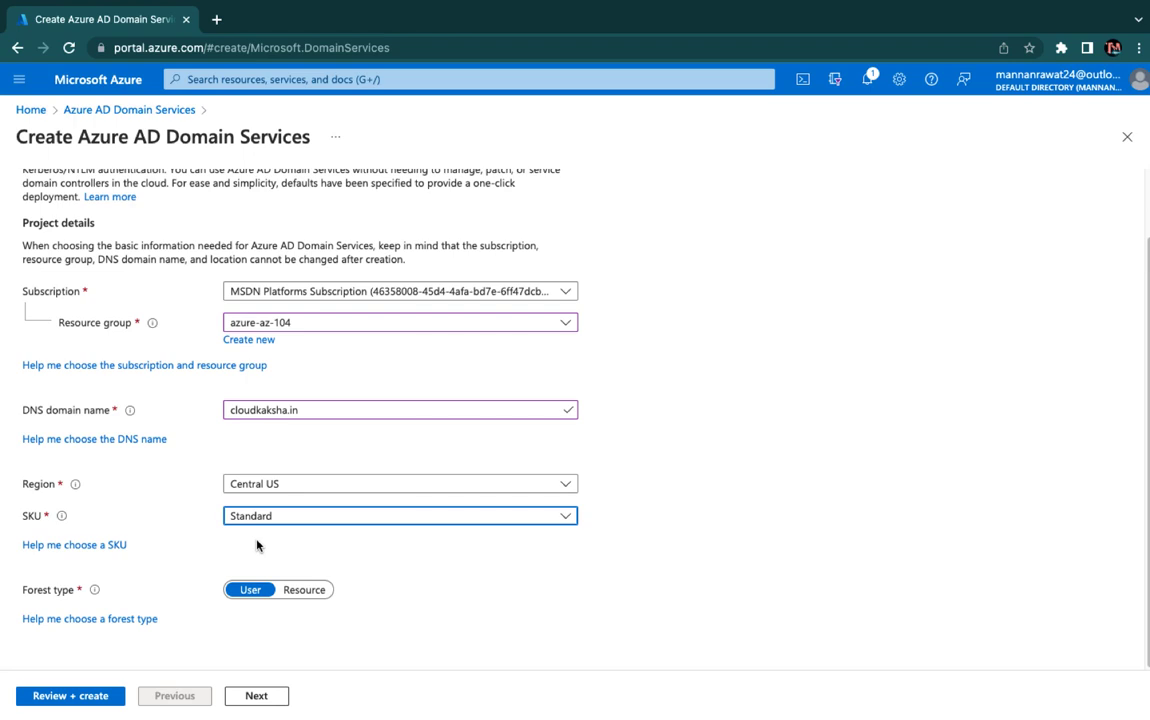
{"action": "left_click", "coordinate": [316, 516]}
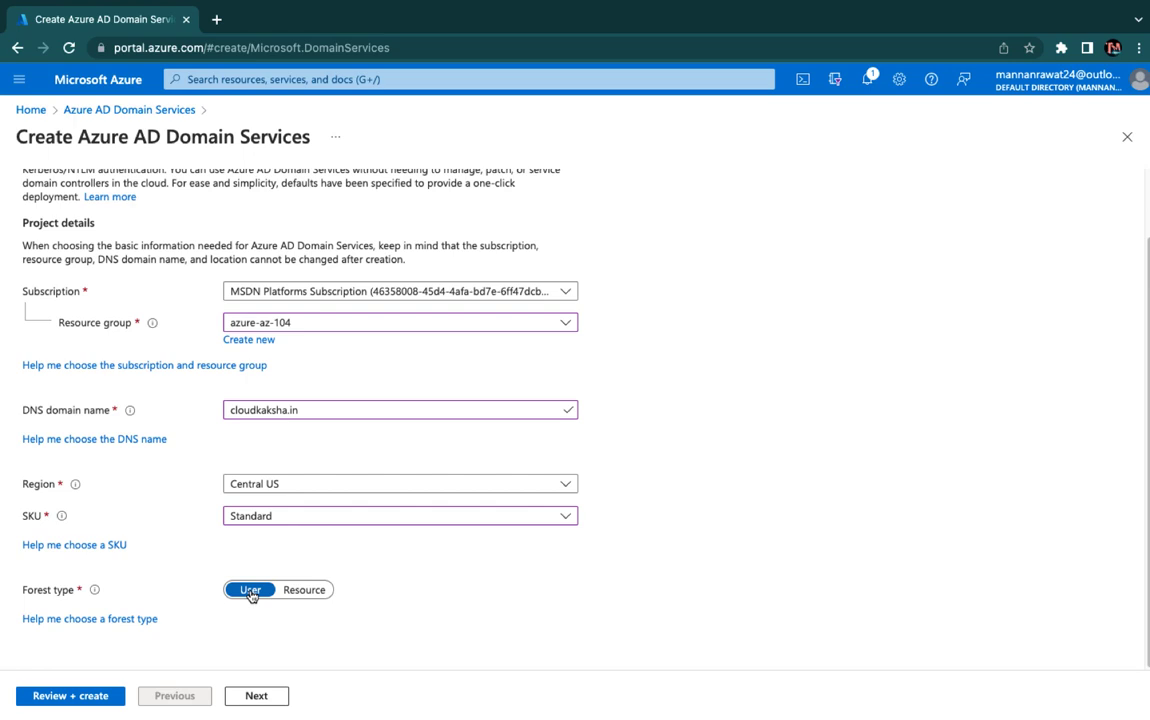
Step: Proceed to the managed domain's networking settings and open the virtual networks list in a second portal tab
{"action": "left_click", "coordinate": [256, 702]}
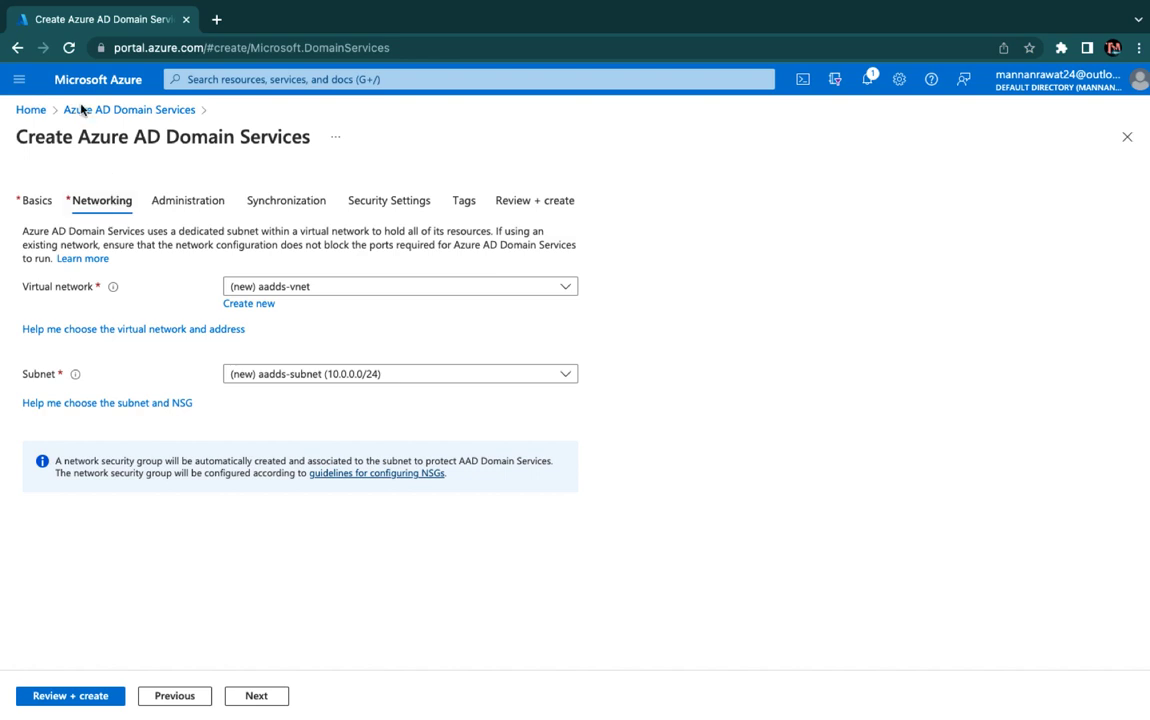
{"action": "right_click", "coordinate": [97, 83]}
{"action": "left_click", "coordinate": [137, 92]}
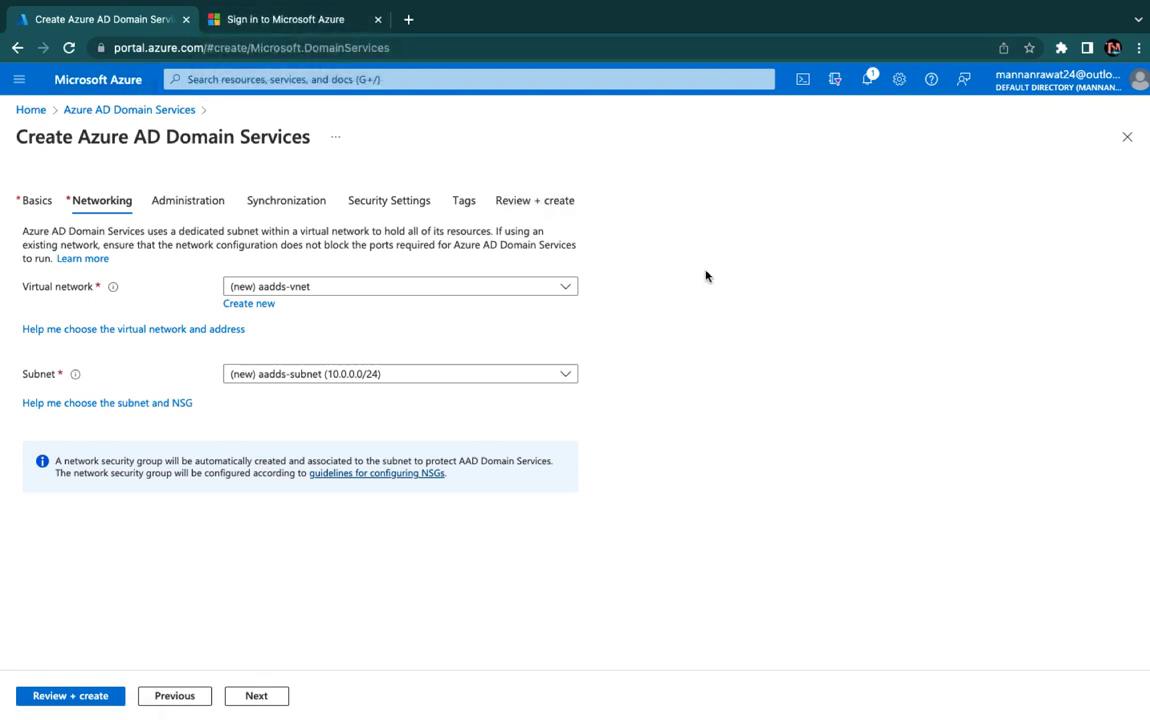
{"action": "left_click", "coordinate": [265, 19]}
{"action": "left_click", "coordinate": [572, 293]}
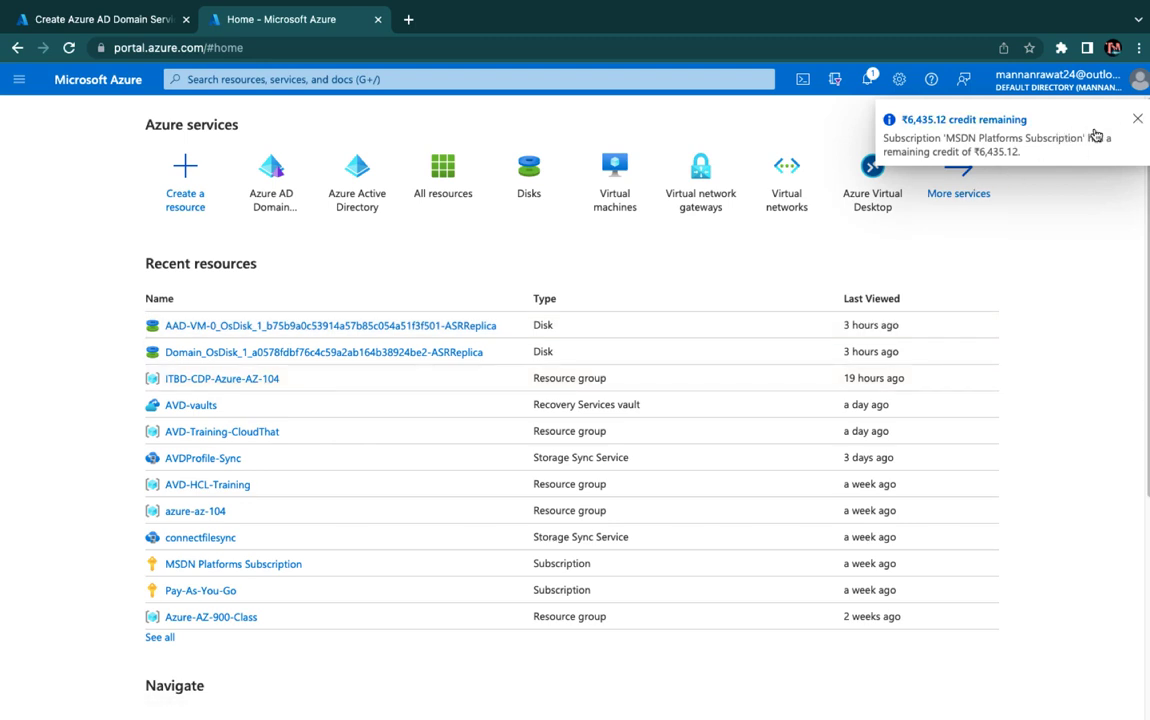
{"action": "left_click", "coordinate": [790, 204]}
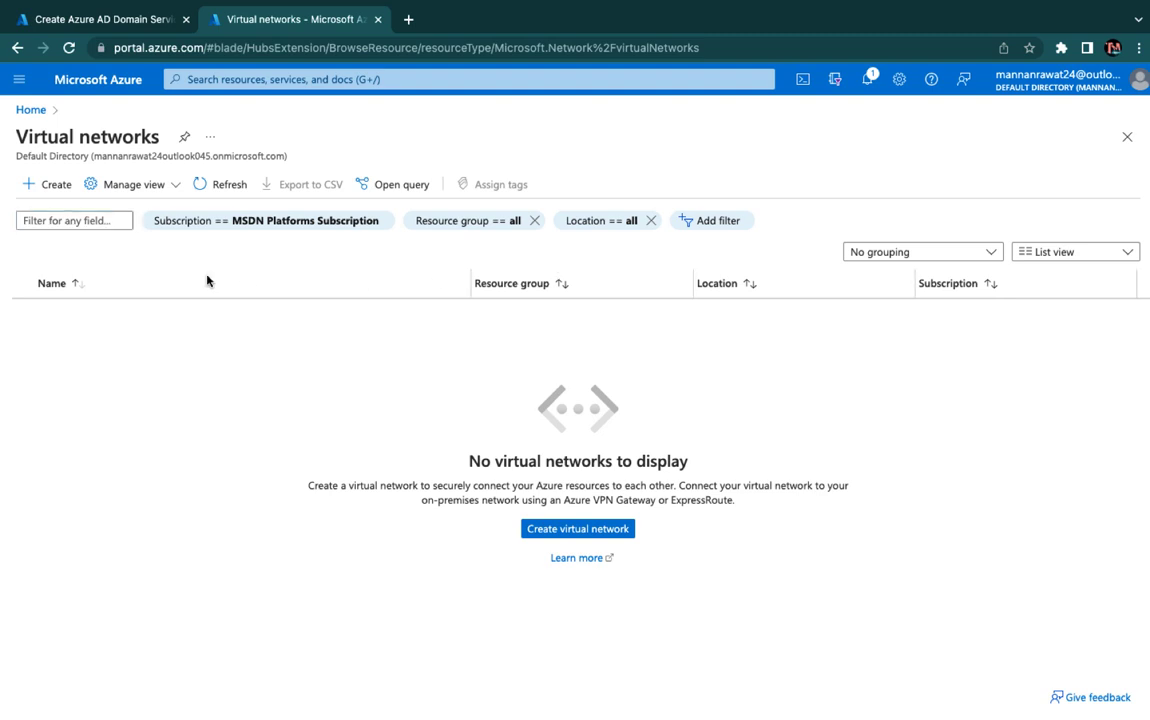
Step: Start creating a virtual network in the active MSDN Platforms Subscription with azure-az-104 as its resource group
{"action": "left_click", "coordinate": [56, 185]}
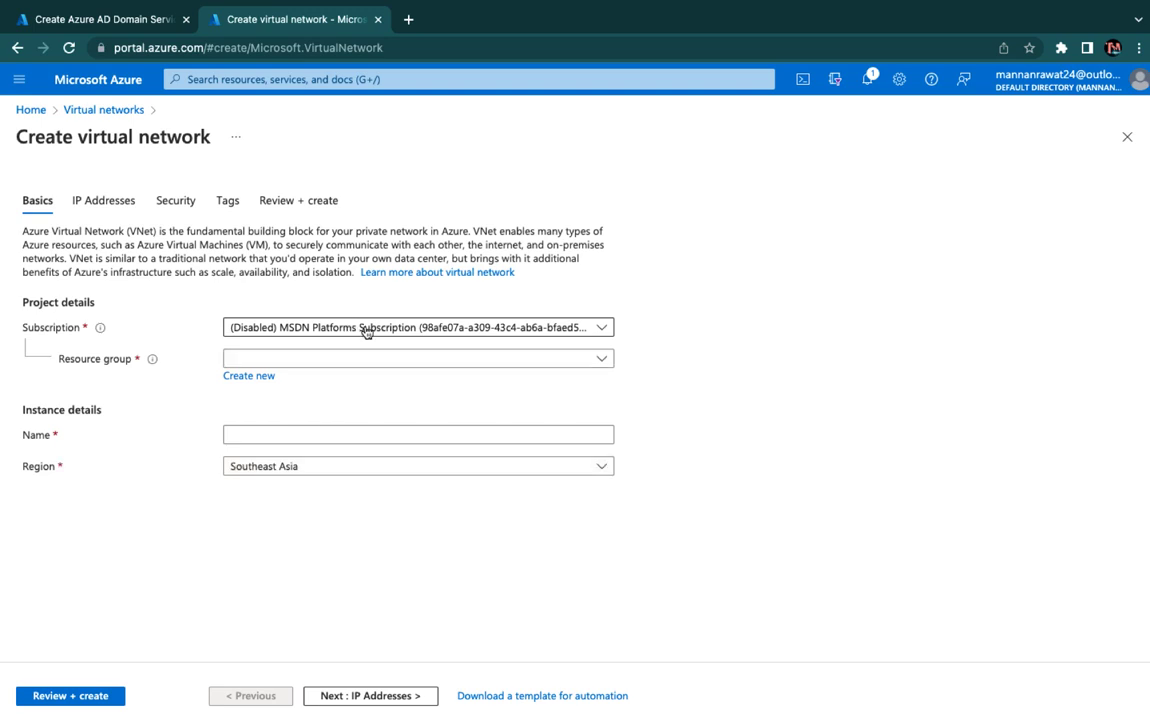
{"action": "left_click", "coordinate": [364, 329]}
{"action": "left_click", "coordinate": [340, 459]}
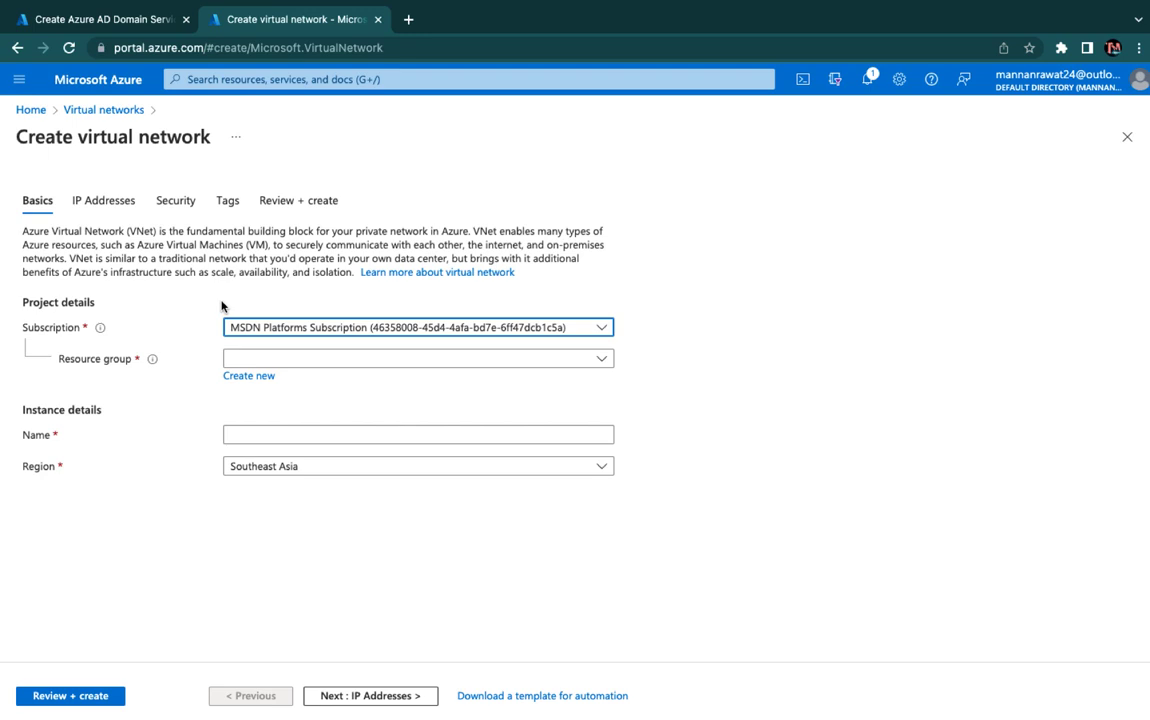
{"action": "left_click", "coordinate": [309, 360]}
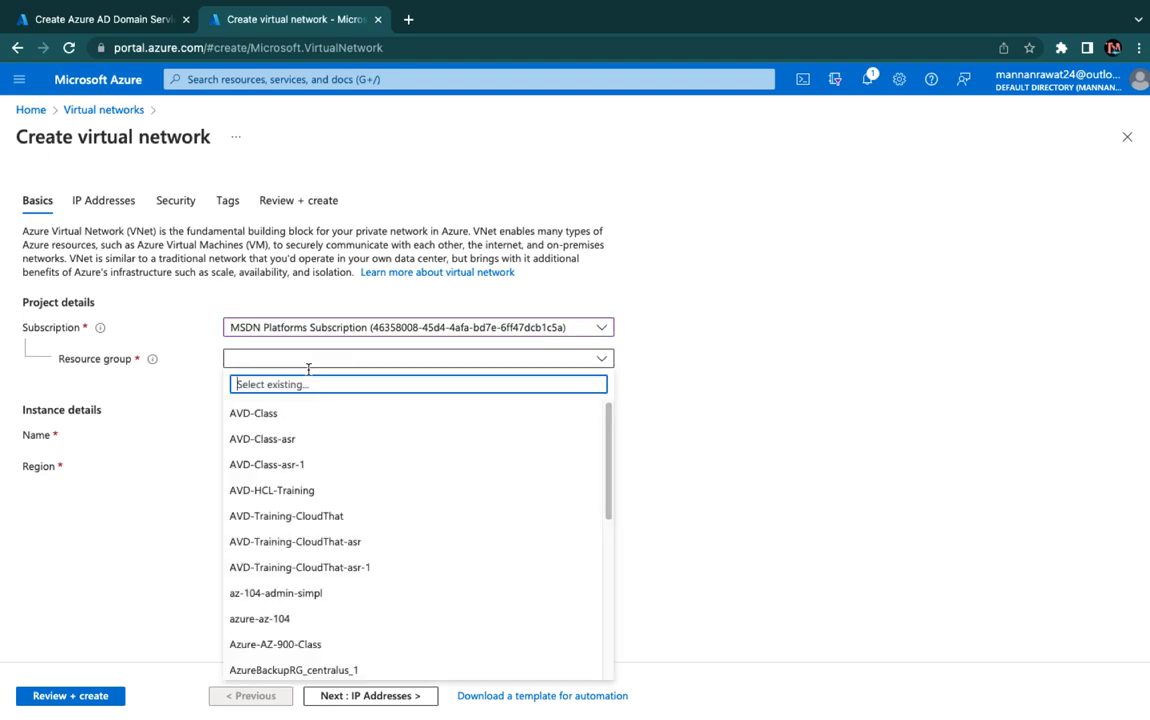
{"action": "left_click", "coordinate": [275, 619]}
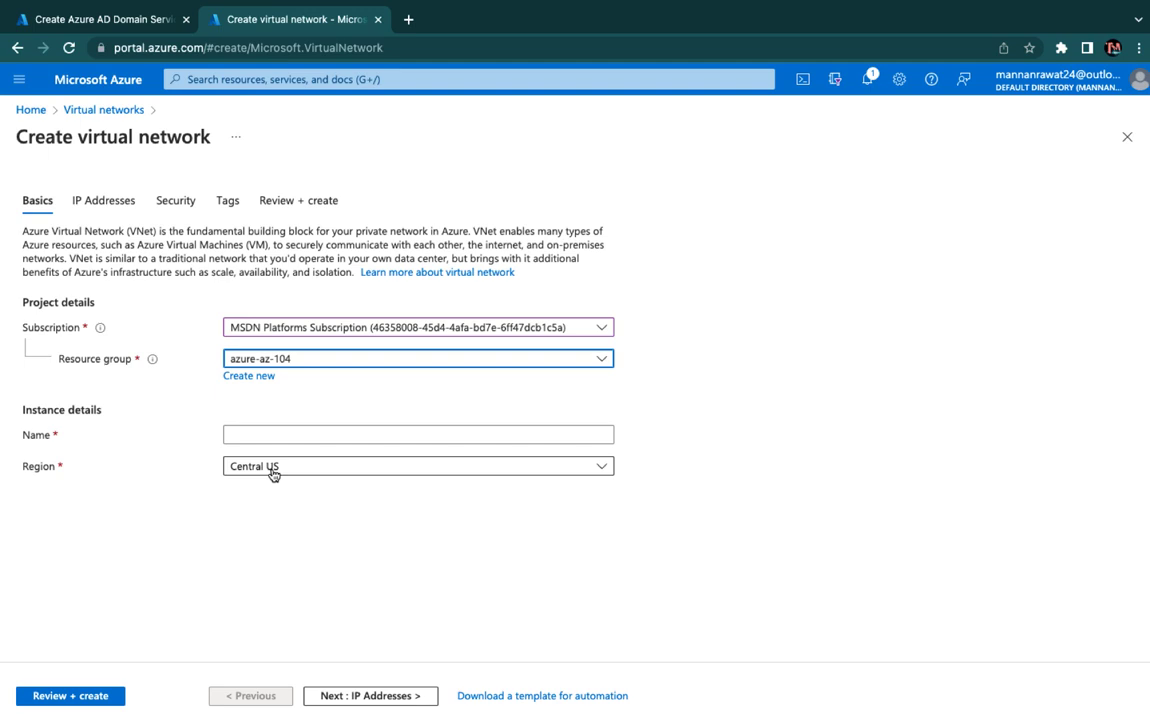
Step: Name the new virtual network AzureAD-v-net
{"action": "left_click", "coordinate": [264, 436]}
{"action": "type", "text": "ADD"}
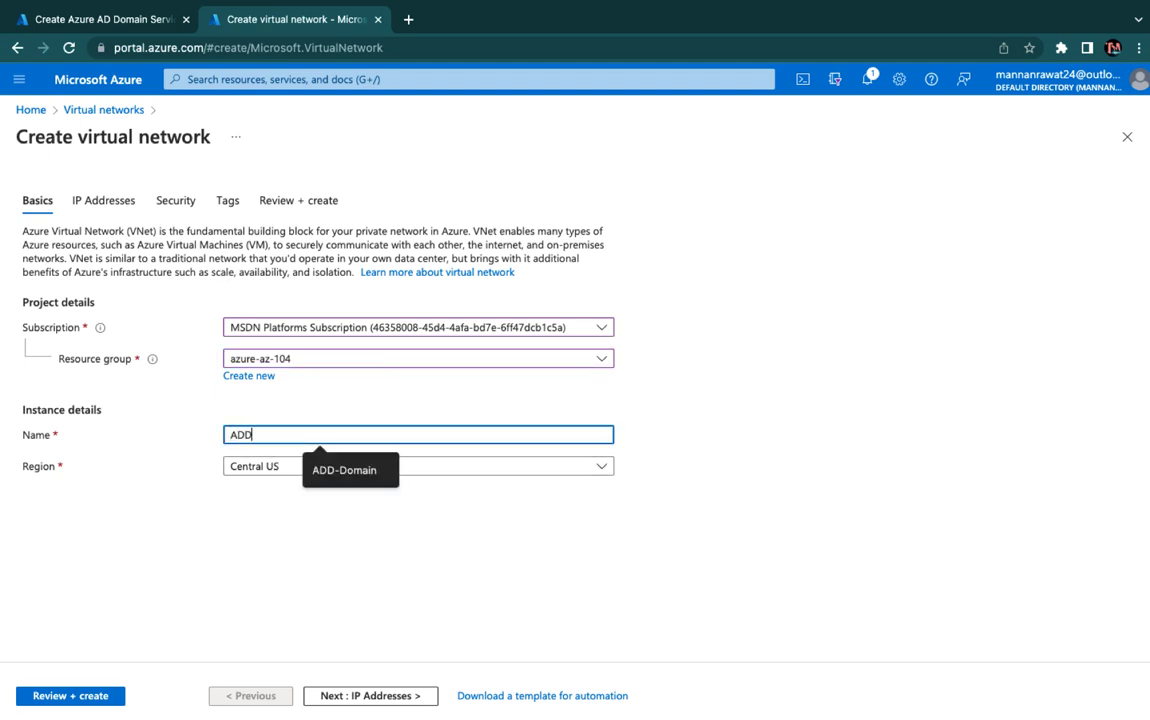
{"action": "key", "text": "BackSpace"}
{"action": "key", "text": "BackSpace"}
{"action": "key", "text": "BackSpace"}
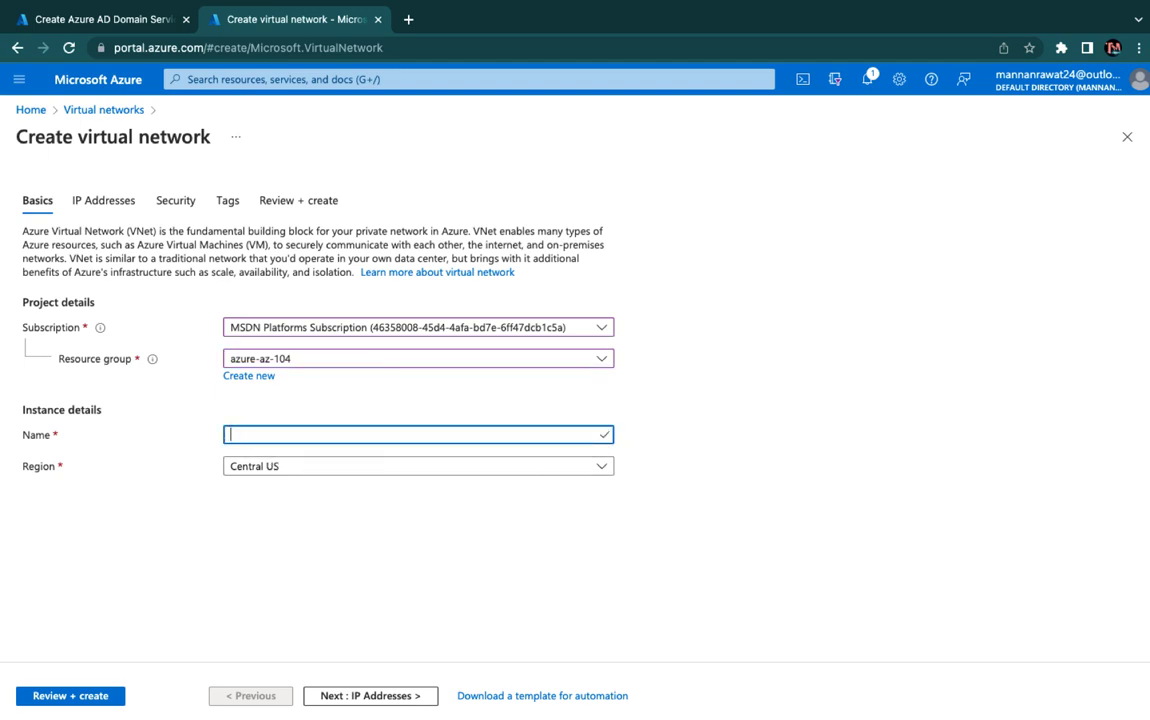
{"action": "type", "text": "AzureAD"}
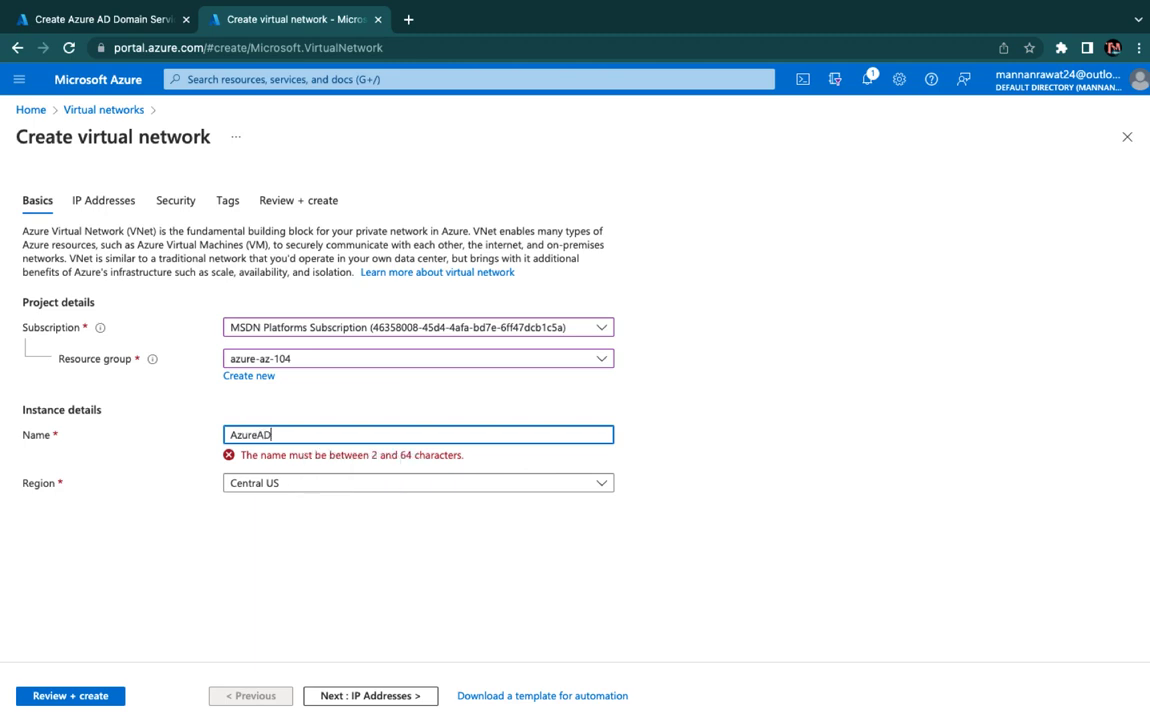
{"action": "type", "text": "-v-"}
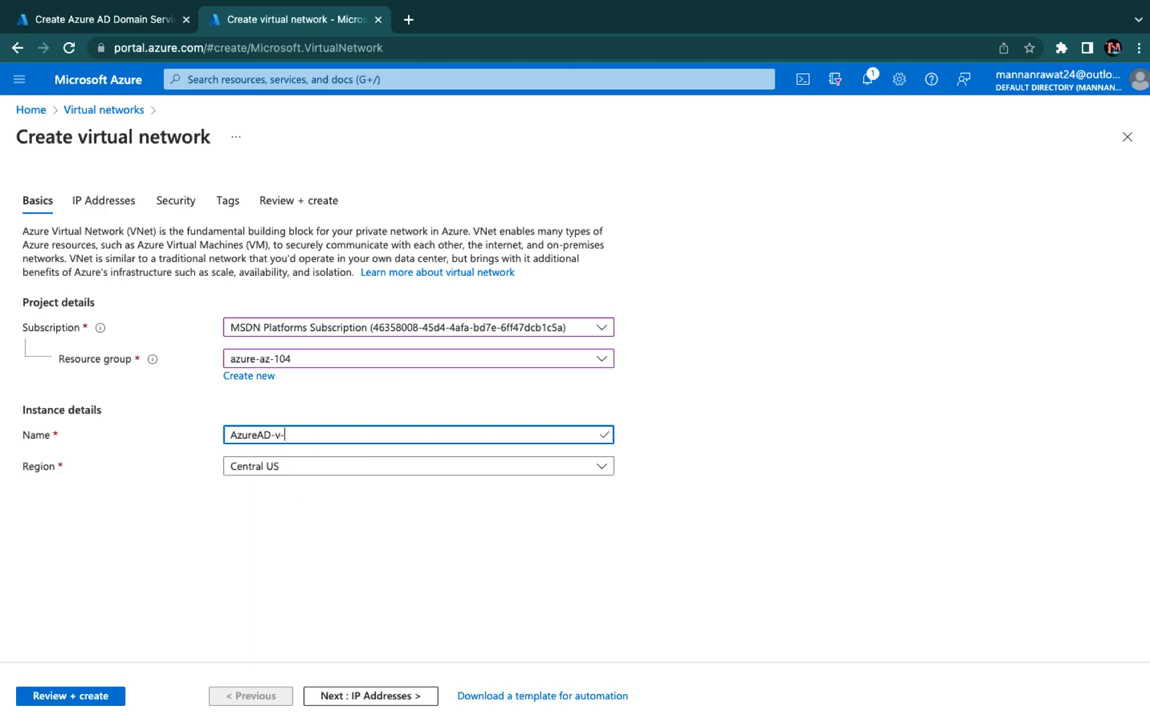
{"action": "type", "text": "net"}
Step: Replace the virtual network's default IPv4 address space with 192.168.1.0/25
{"action": "left_click", "coordinate": [360, 697]}
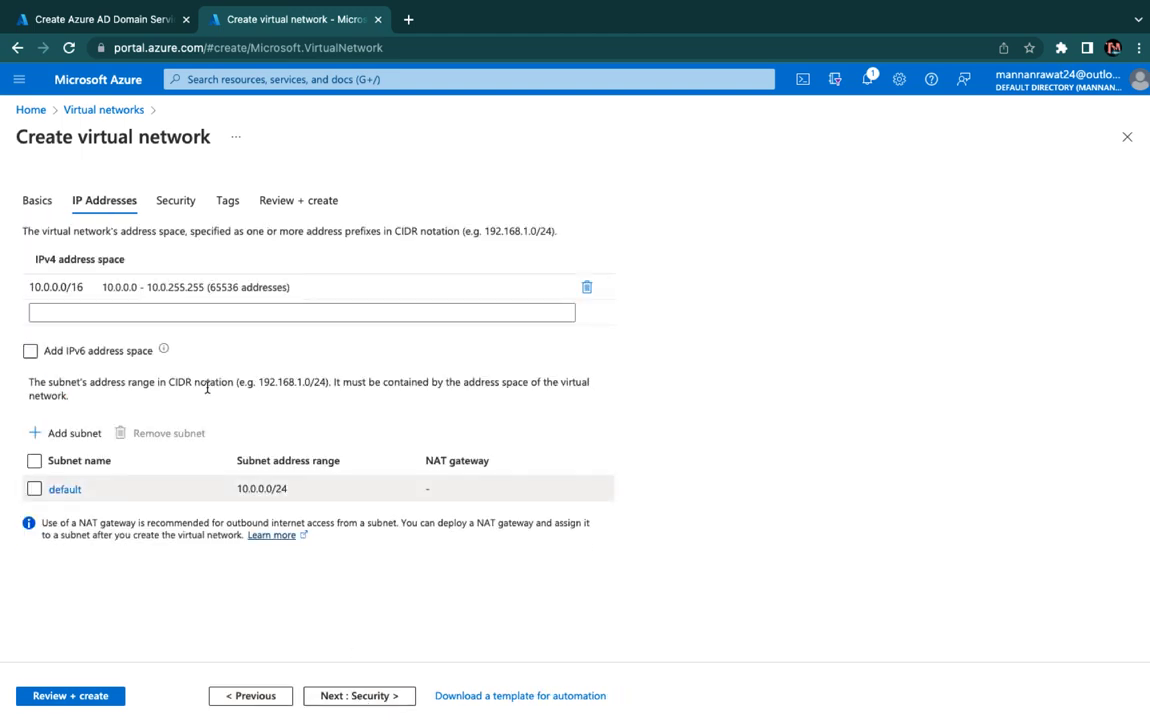
{"action": "left_click", "coordinate": [91, 286]}
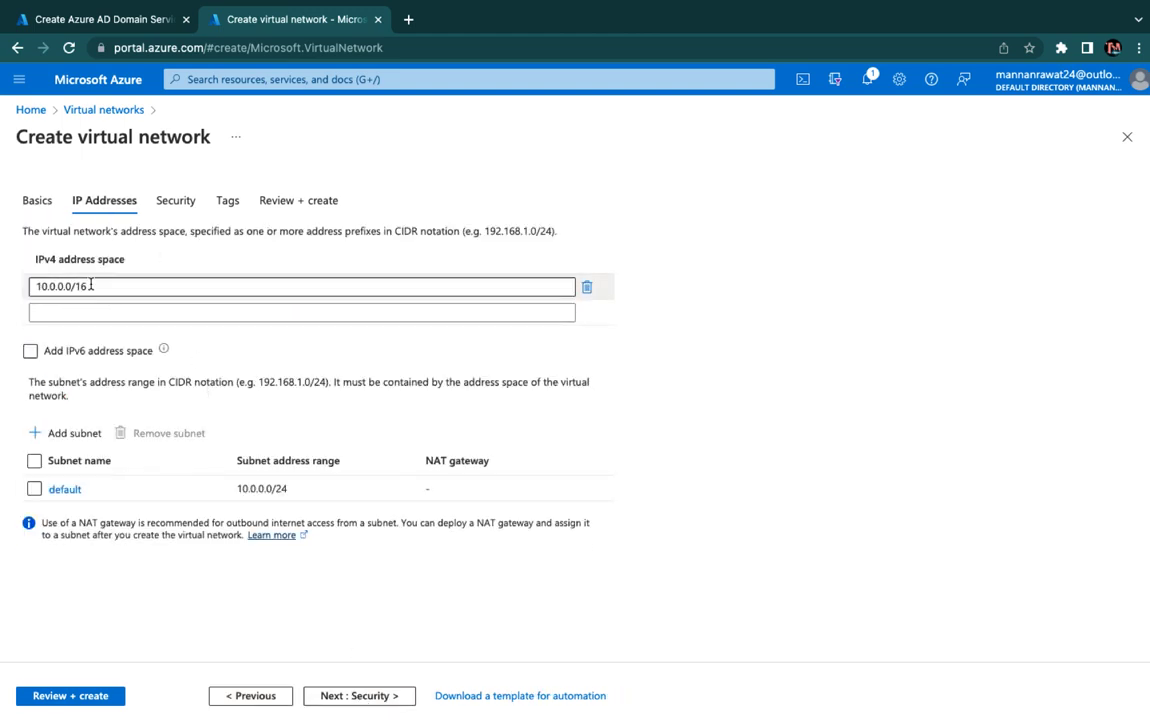
{"action": "left_click", "coordinate": [169, 316]}
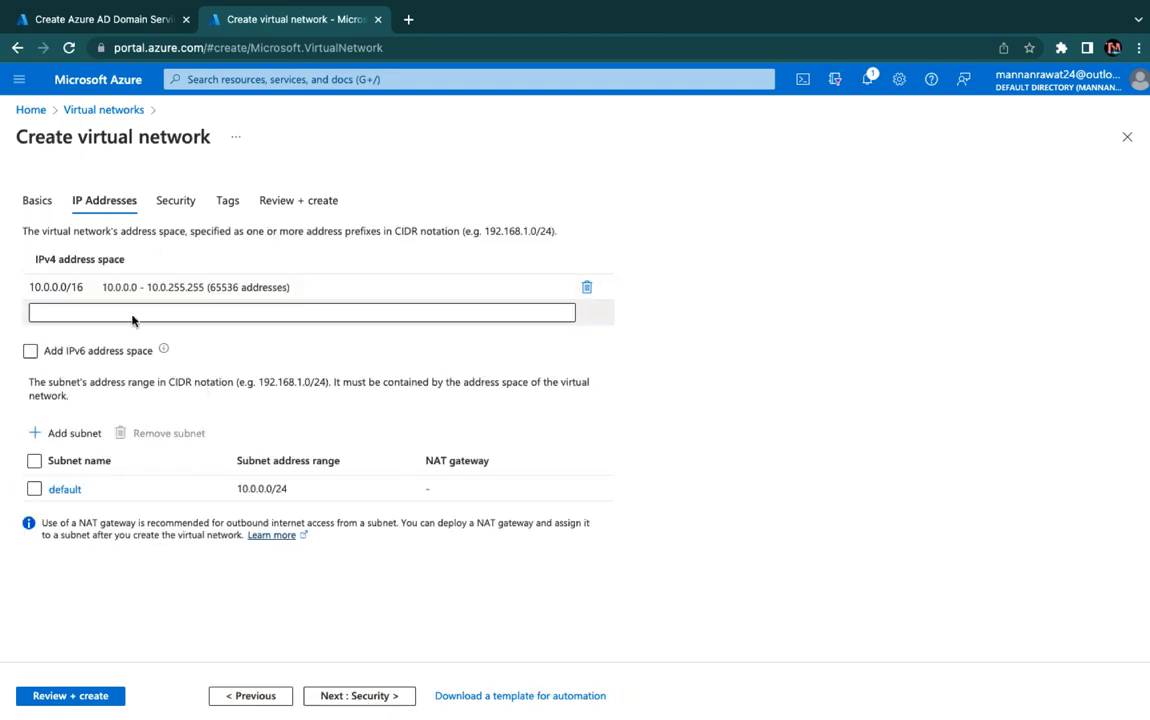
{"action": "left_click", "coordinate": [231, 290]}
{"action": "left_click_drag", "start_coordinate": [218, 286], "coordinate": [15, 287]}
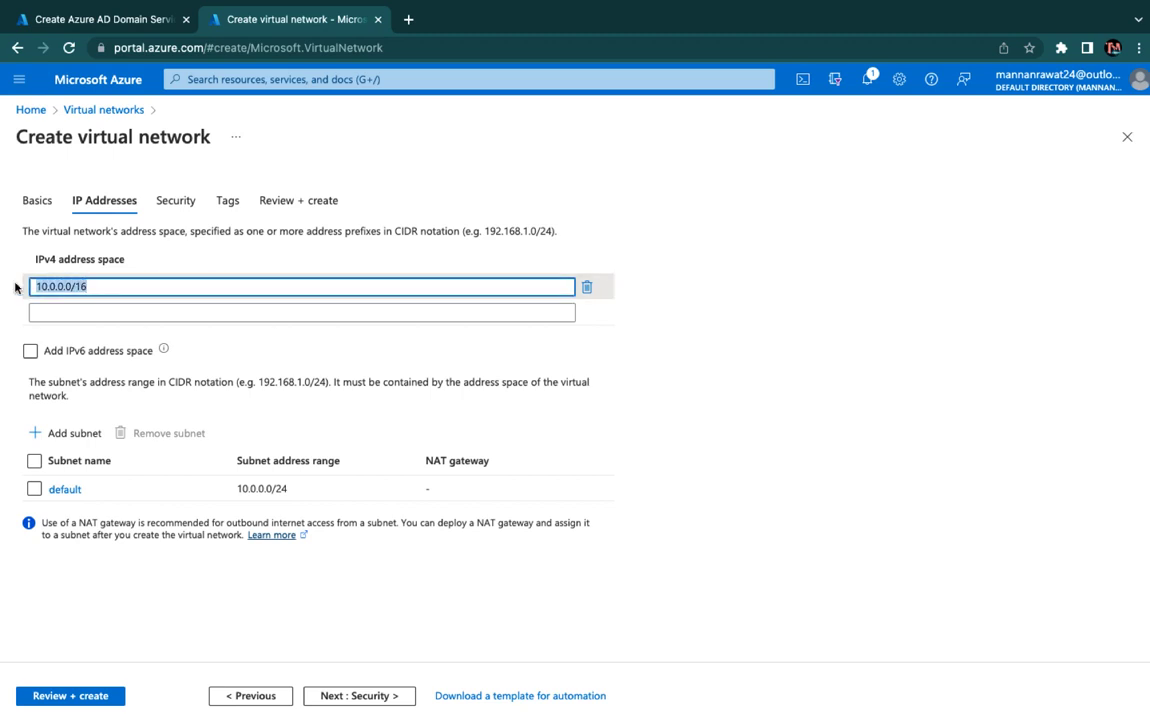
{"action": "type", "text": "192.1"}
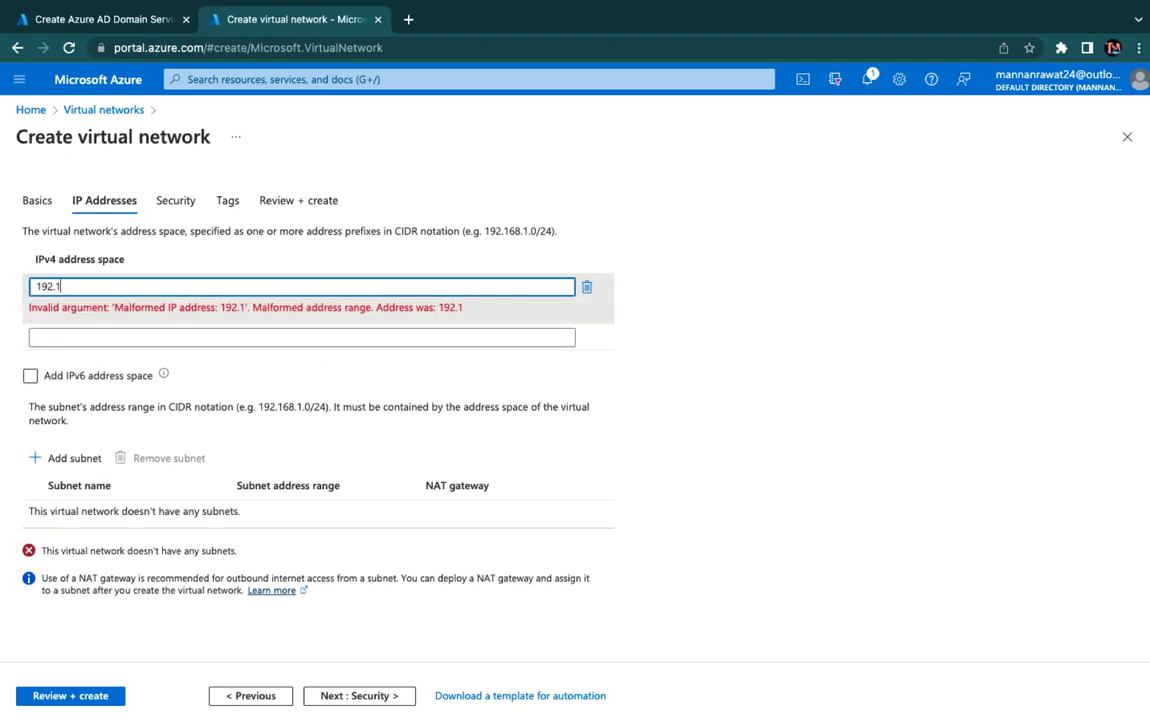
{"action": "type", "text": "68.1."}
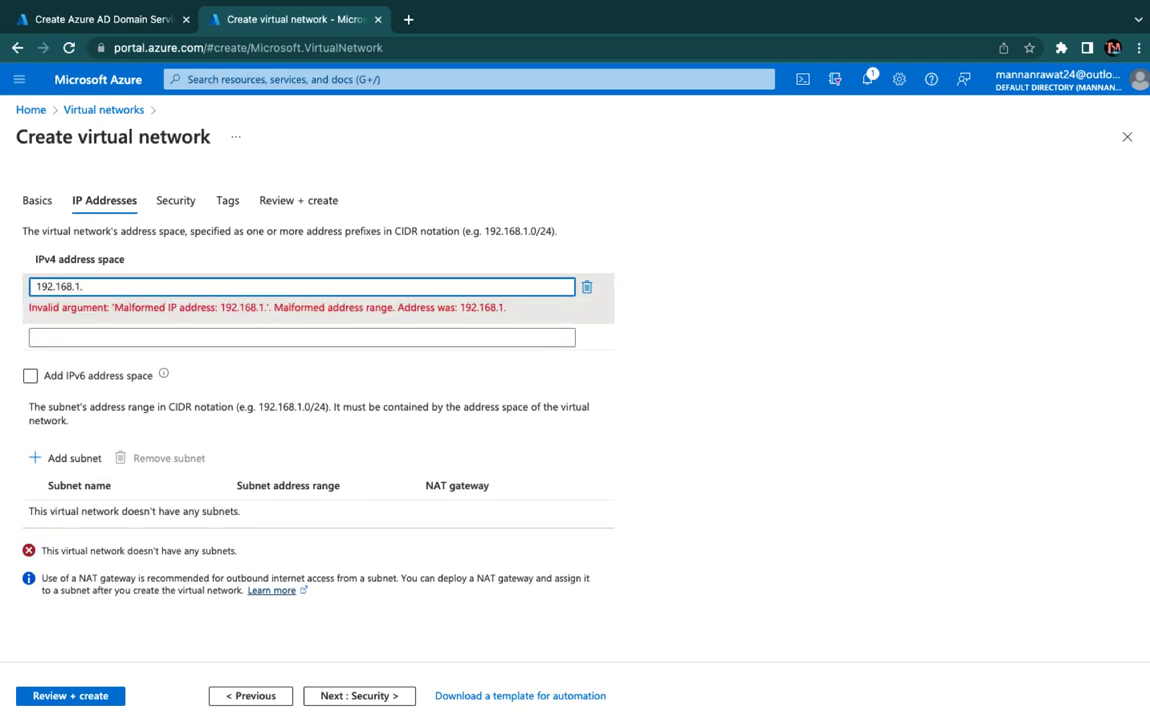
{"action": "type", "text": "0/"}
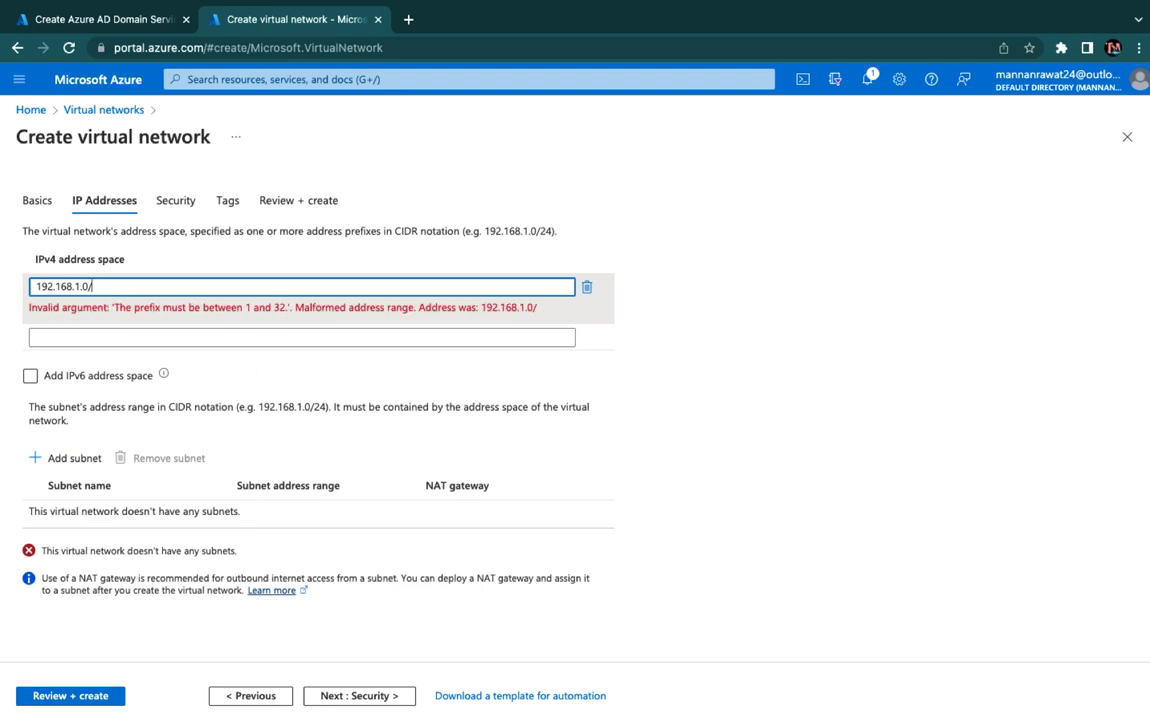
{"action": "type", "text": "25"}
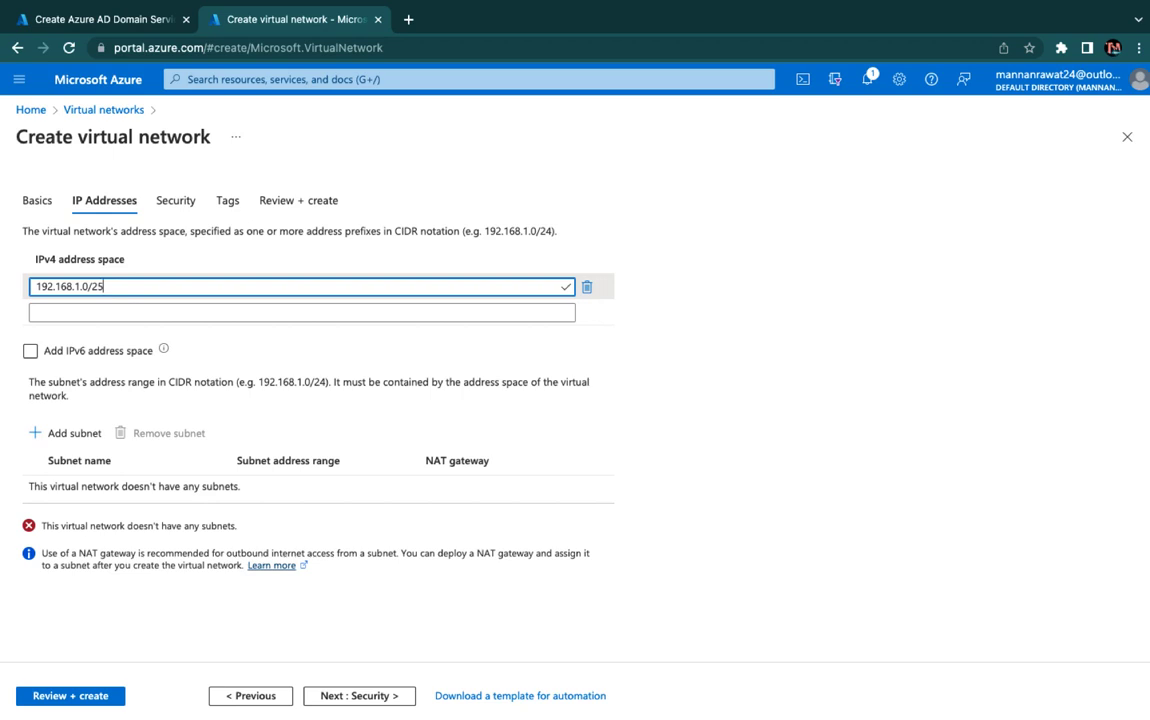
Step: Add a subnet named AD-domain-Subnet with the address range 192.168.1.0/25
{"action": "left_click", "coordinate": [78, 440]}
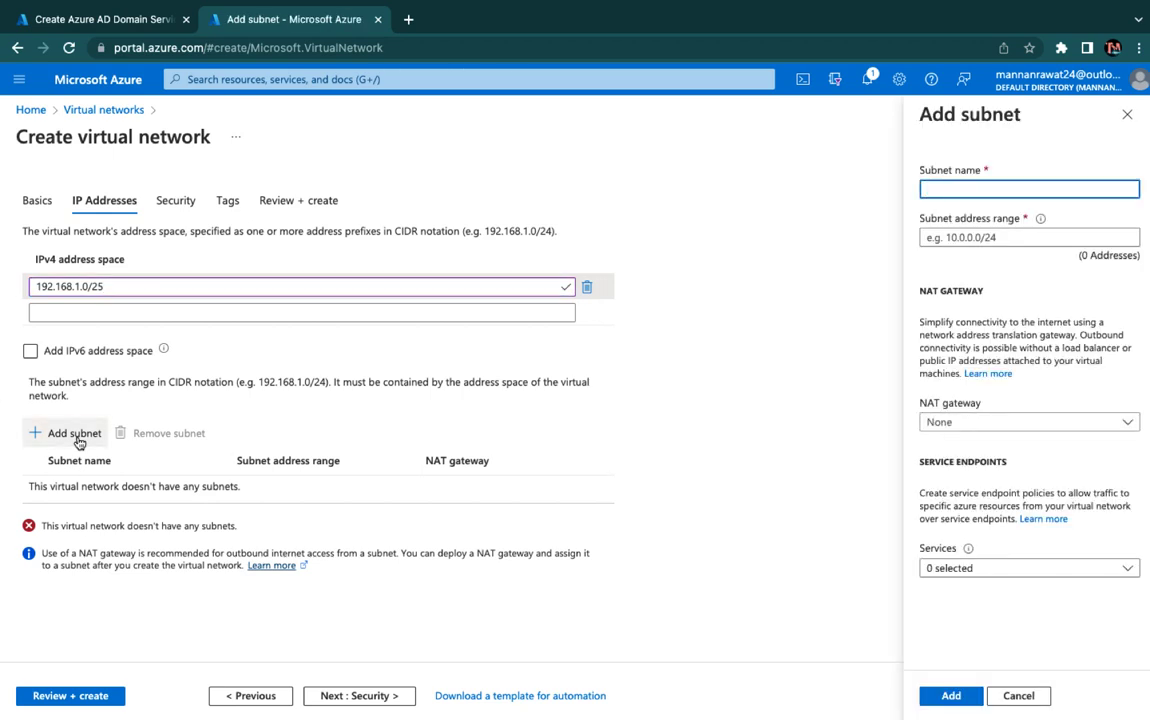
{"action": "type", "text": "ADD"}
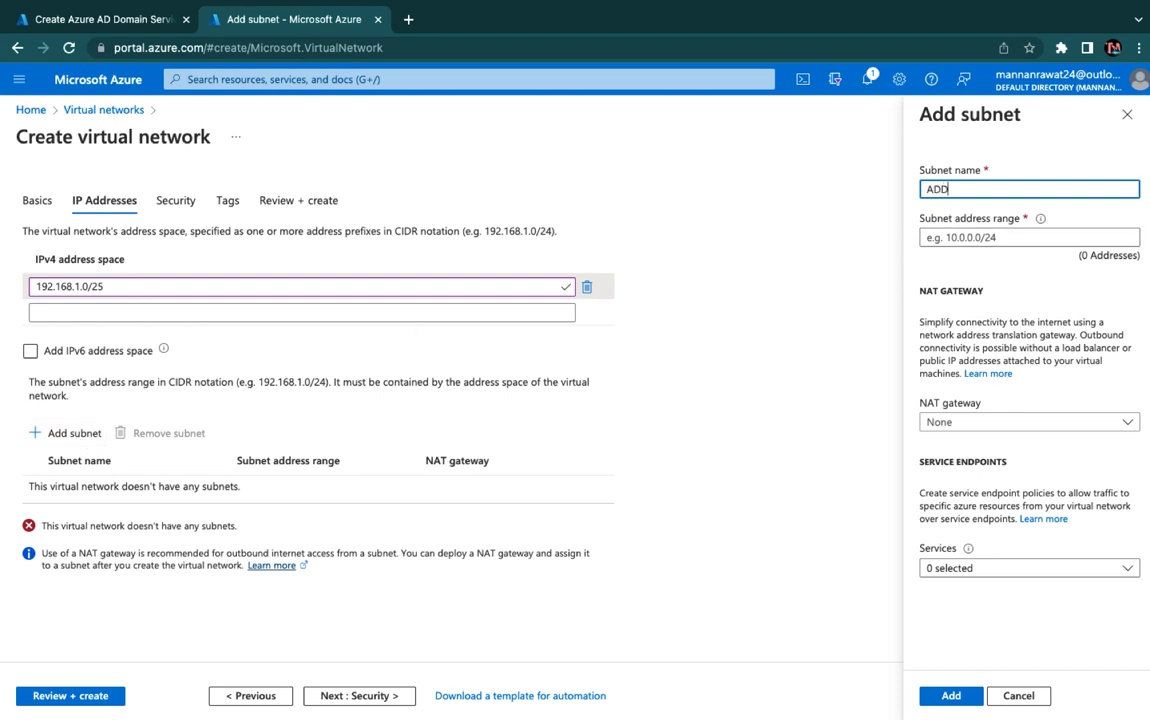
{"action": "key", "text": "BackSpace"}
{"action": "type", "text": "-domain-Subnet"}
{"action": "left_click", "coordinate": [1043, 236]}
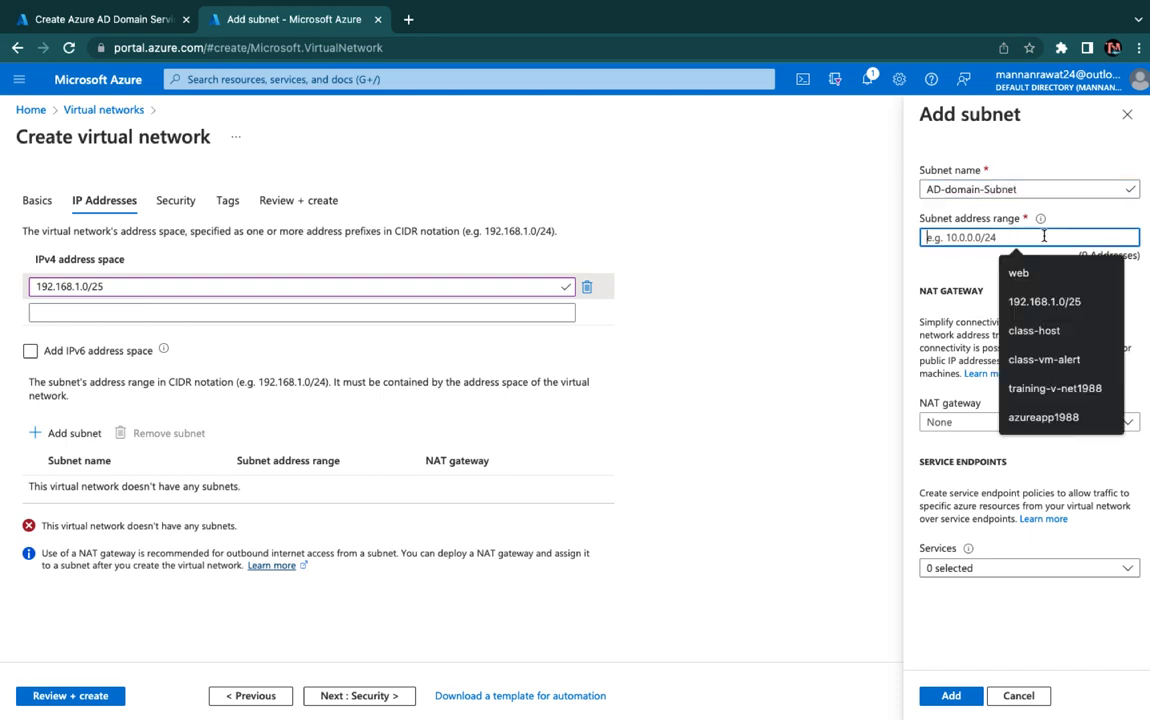
{"action": "type", "text": "192.1"}
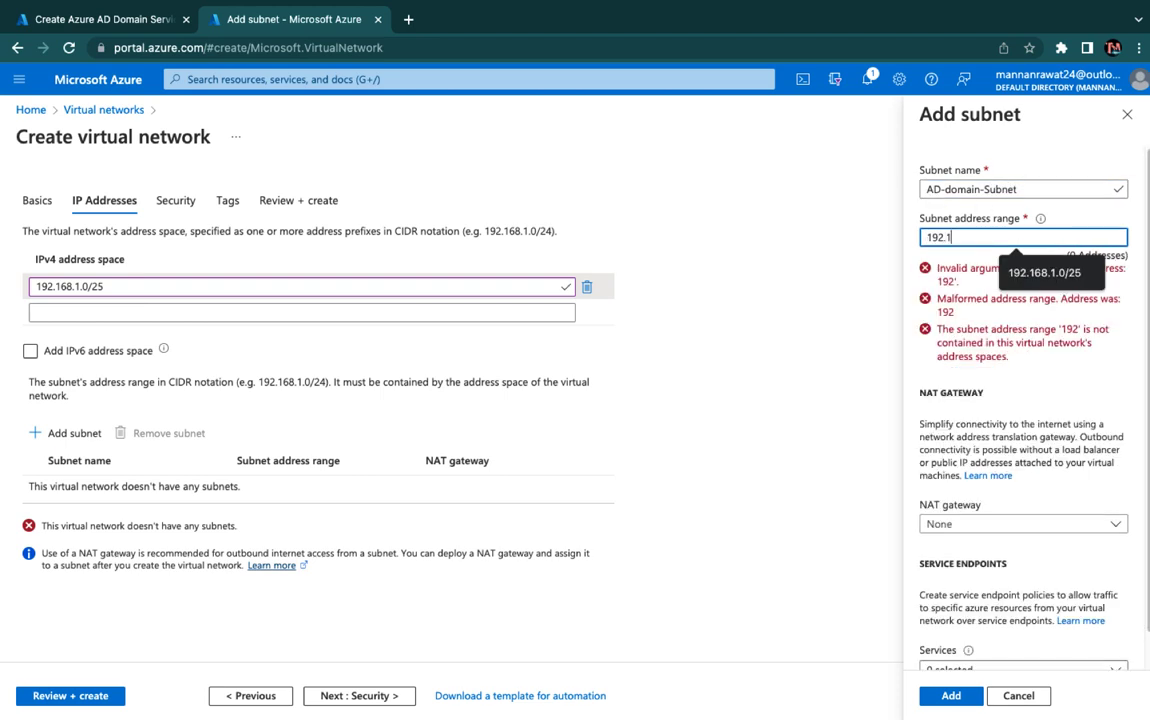
{"action": "type", "text": "68.1.0"}
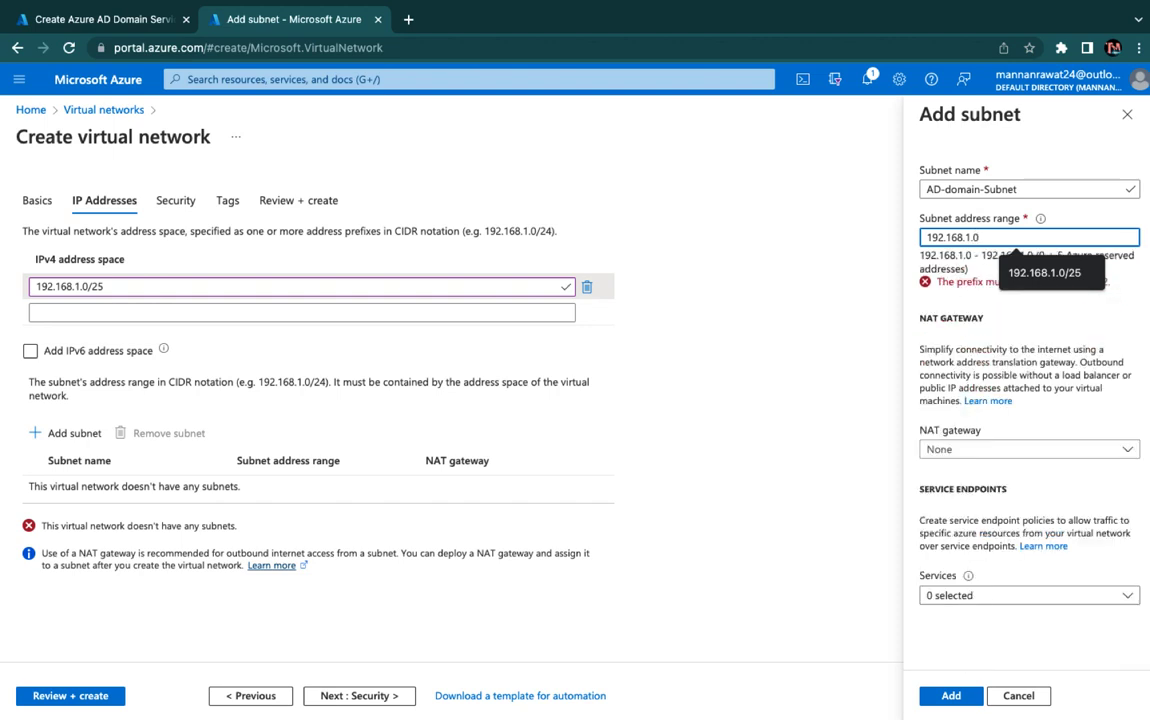
{"action": "type", "text": "/25"}
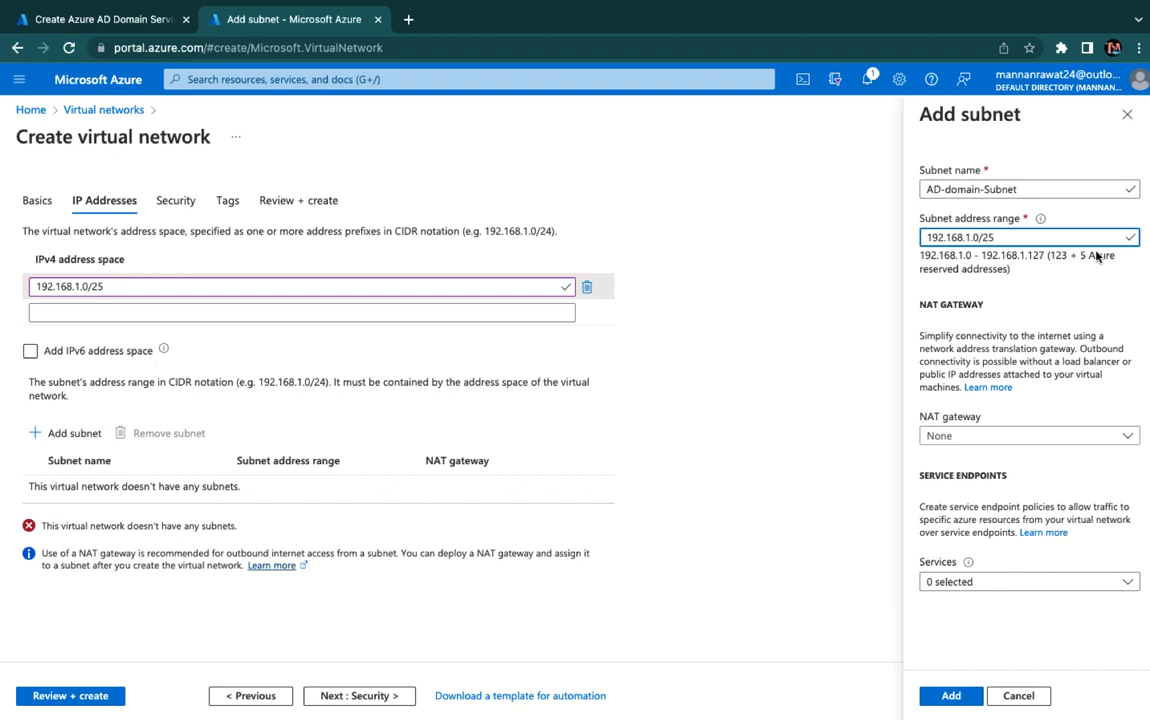
{"action": "left_click", "coordinate": [953, 695]}
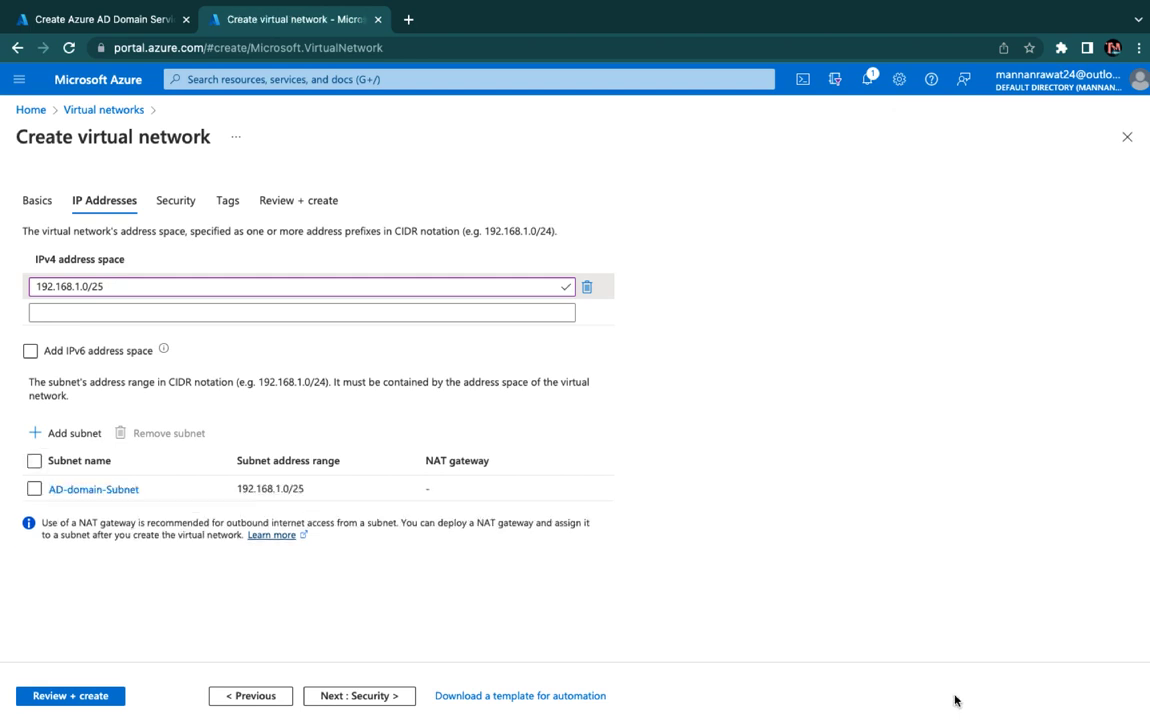
Step: Validate the AzureAD-v-net configuration and deploy the virtual network
{"action": "left_click", "coordinate": [79, 699]}
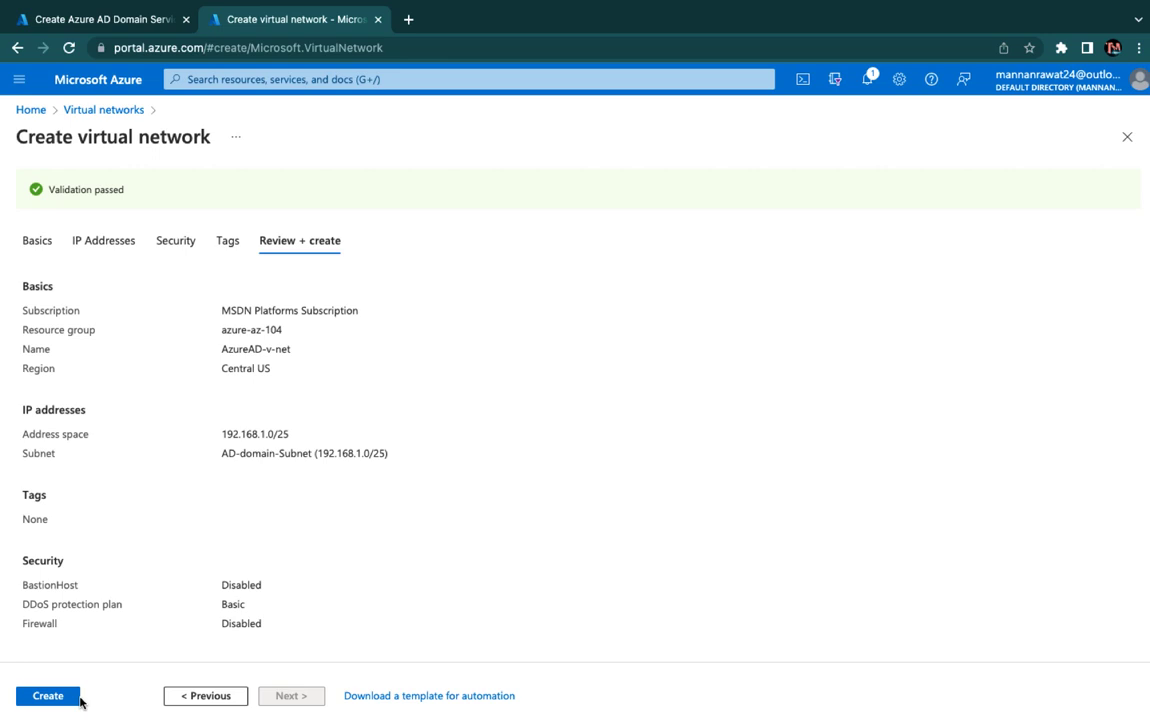
{"action": "left_click", "coordinate": [63, 700]}
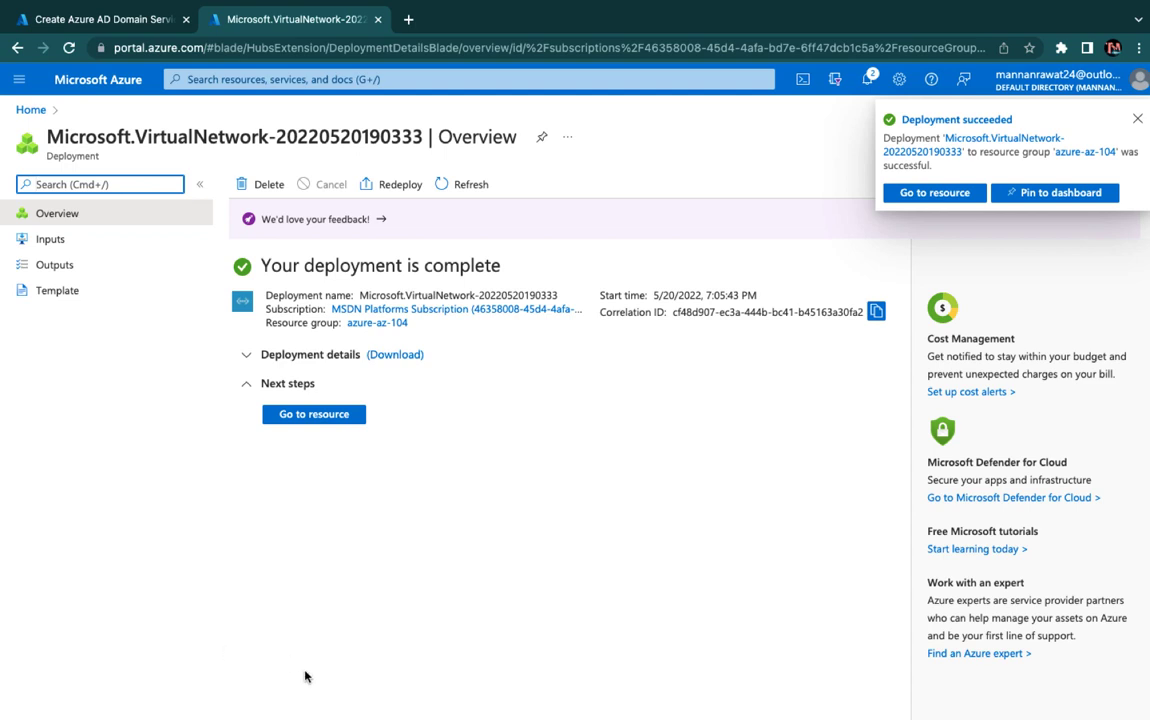
Step: Open the deployed AzureAD-v-net resource and inspect its connected devices and address space
{"action": "left_click", "coordinate": [336, 414]}
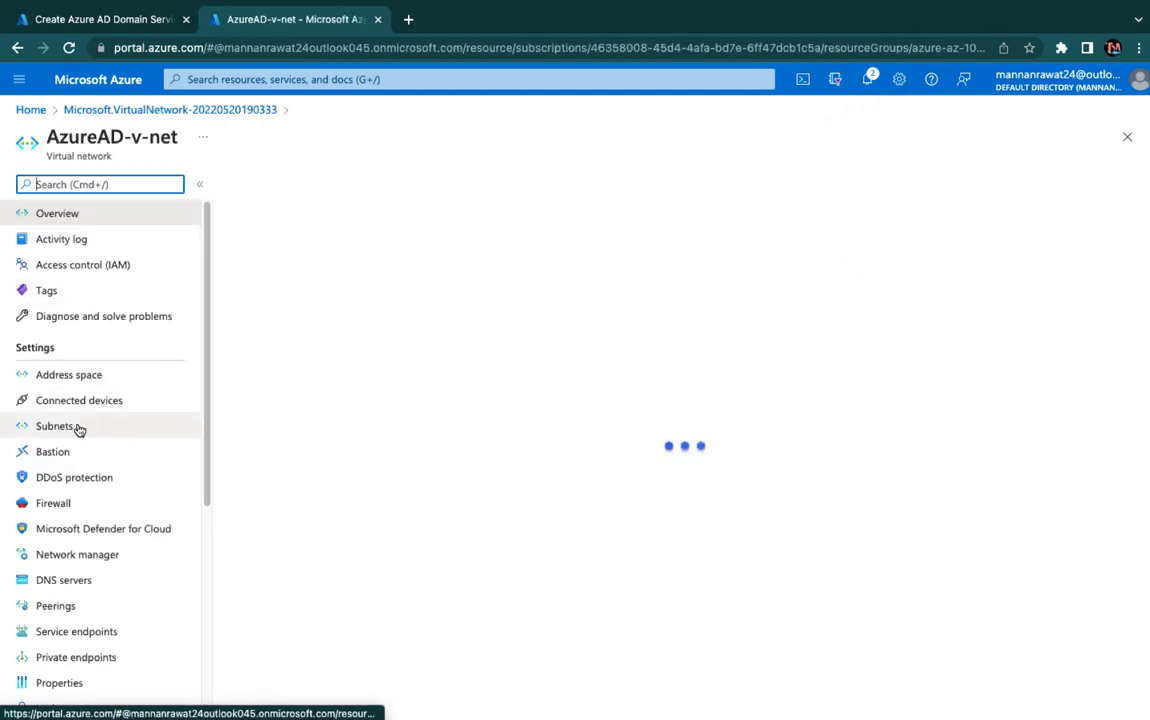
{"action": "left_click", "coordinate": [78, 406]}
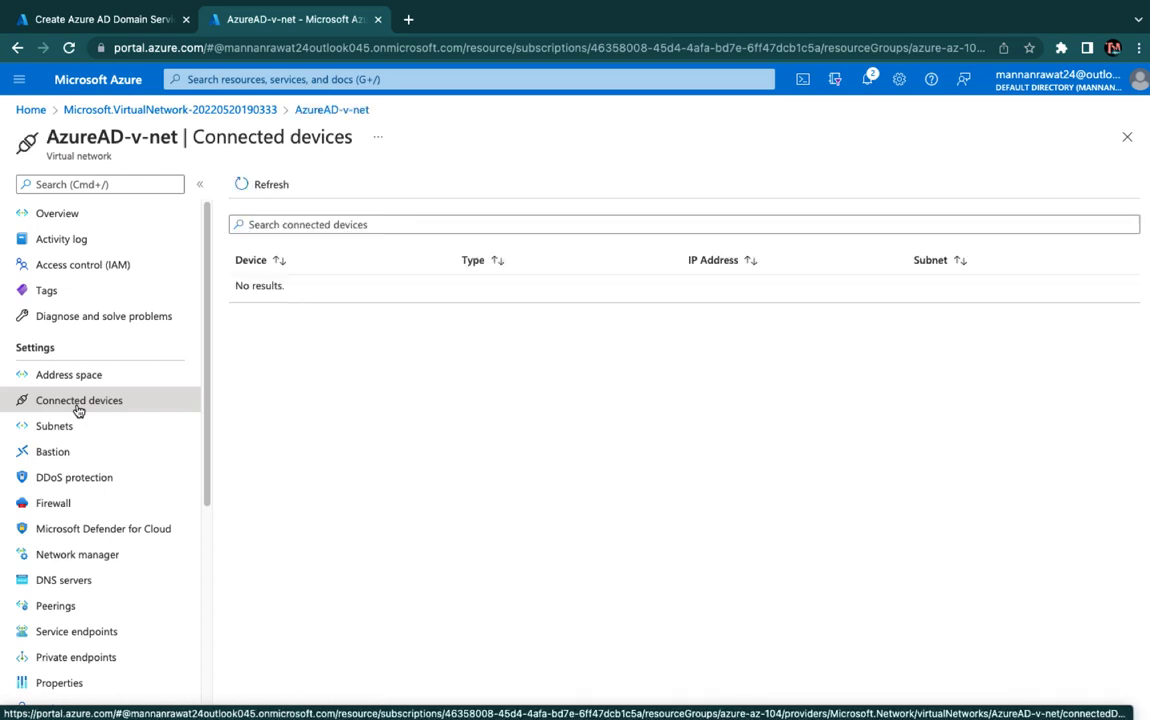
{"action": "left_click", "coordinate": [72, 380]}
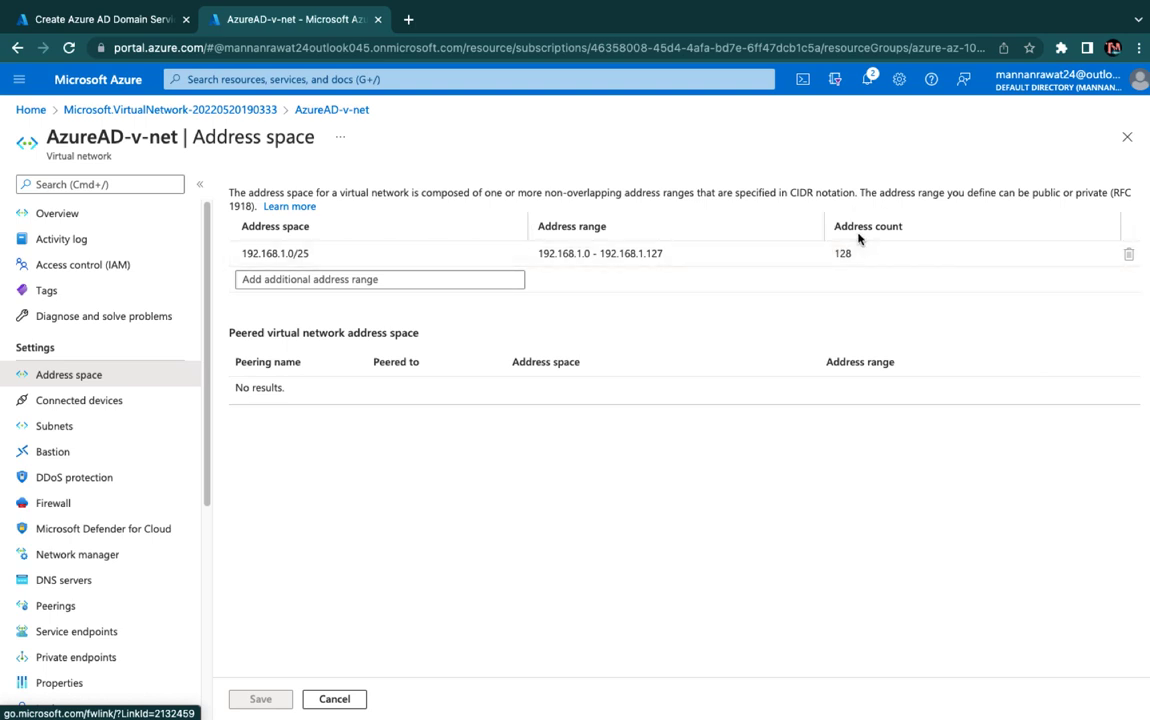
Step: Return to the Azure AD Domain Services creation form, check its available virtual networks and reload the form to update them
{"action": "left_click", "coordinate": [107, 17]}
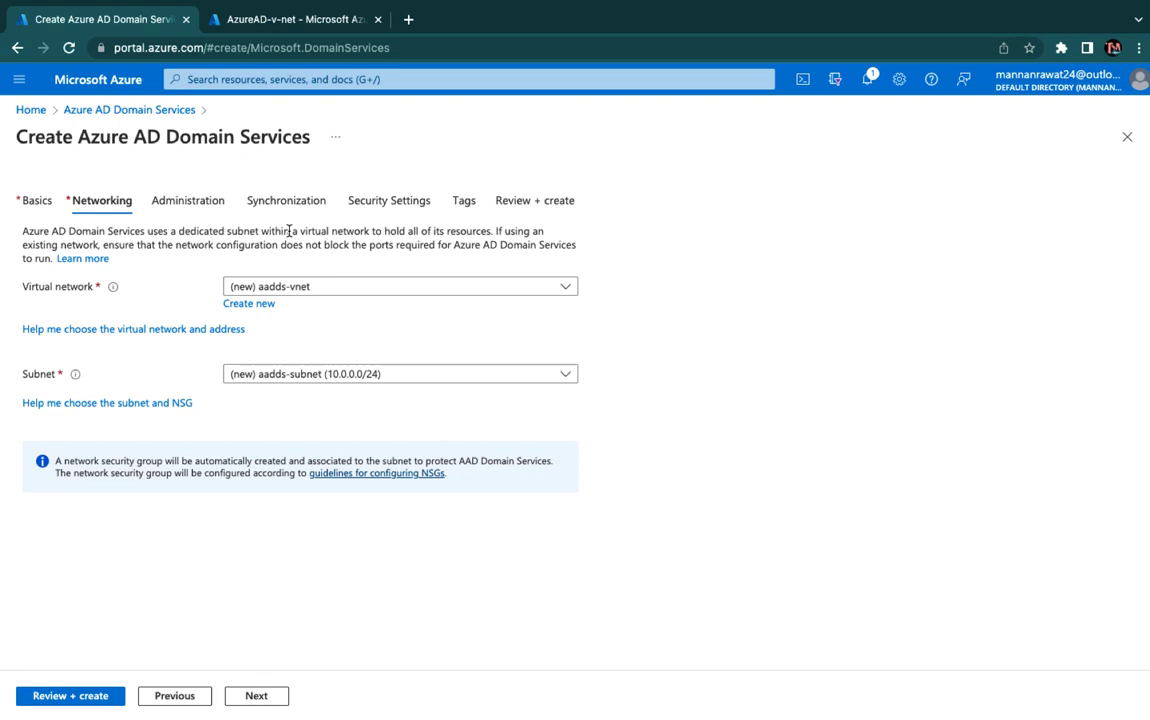
{"action": "left_click", "coordinate": [424, 287]}
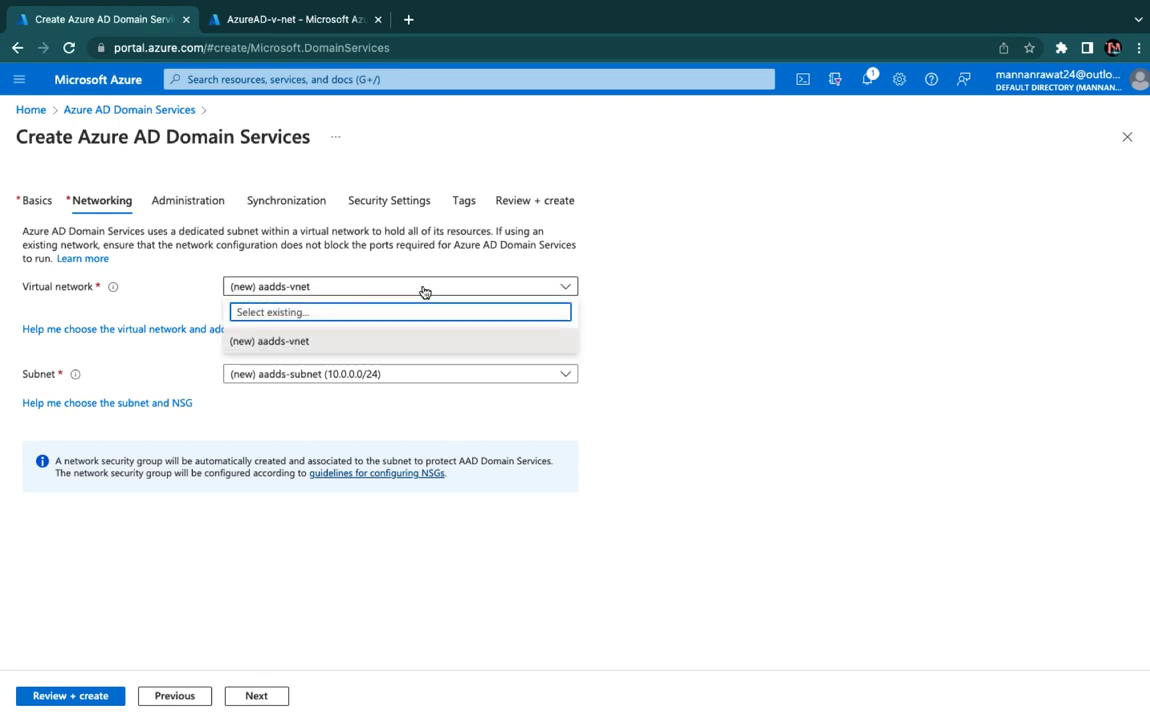
{"action": "left_click", "coordinate": [164, 706]}
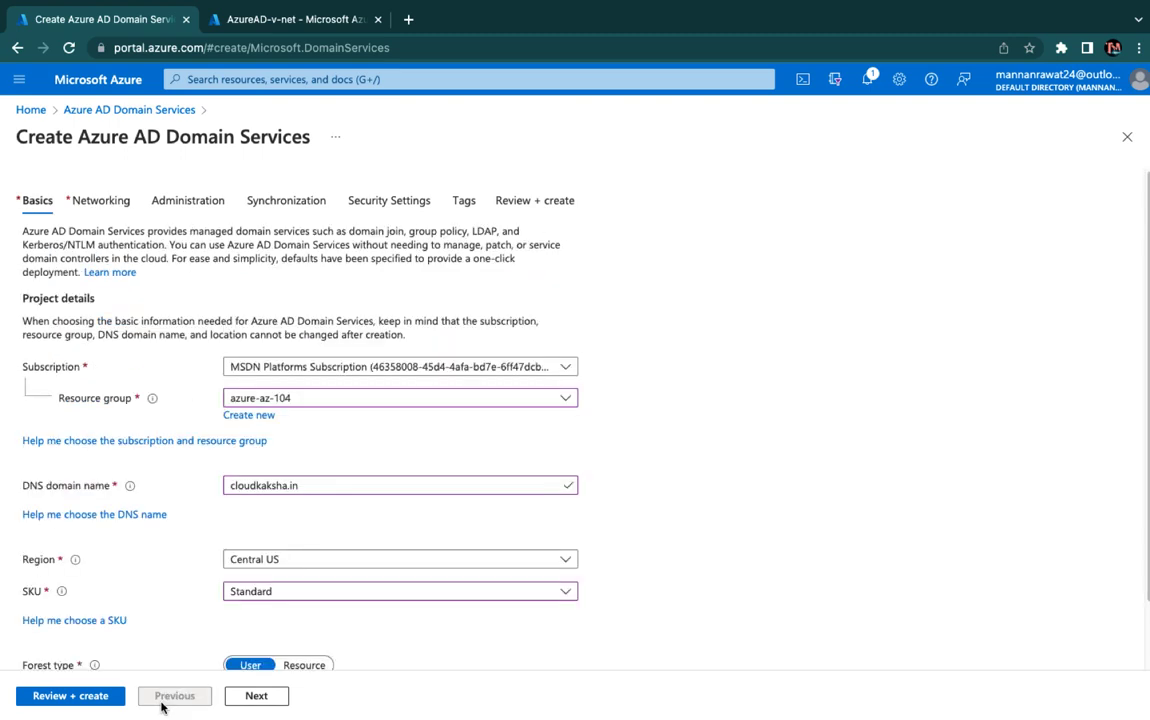
{"action": "scroll", "coordinate": [300, 600], "scroll_direction": "down", "scroll_amount": 2}
{"action": "left_click", "coordinate": [257, 695]}
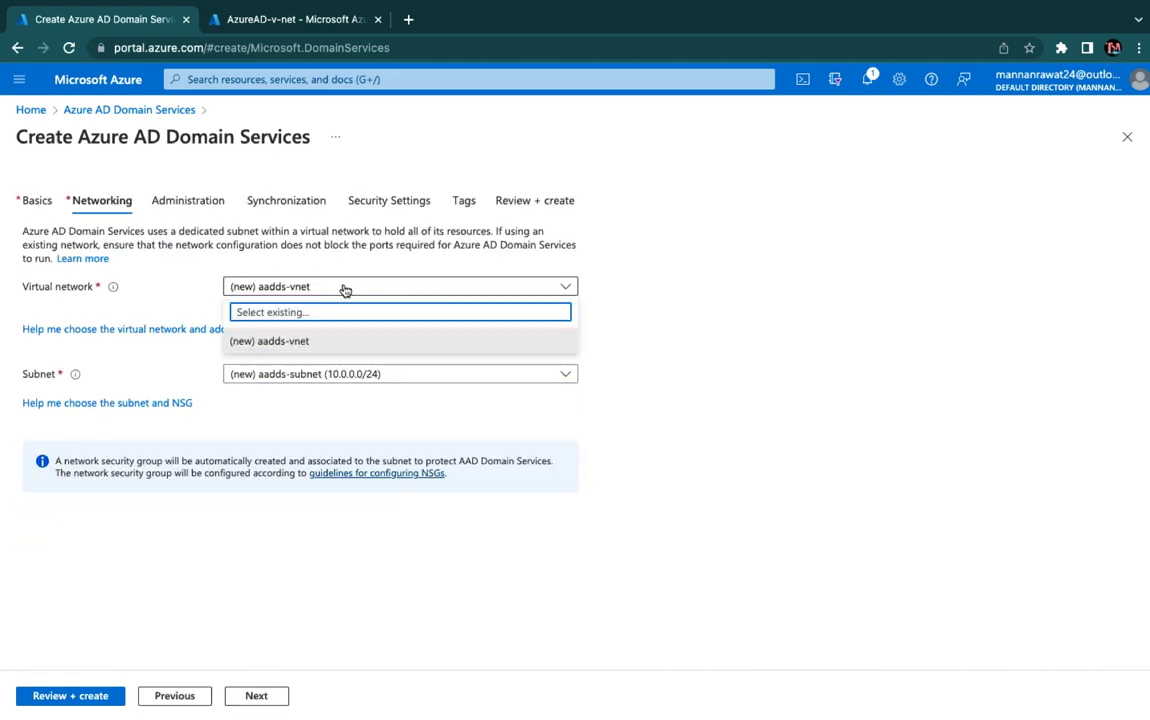
{"action": "left_click", "coordinate": [215, 47]}
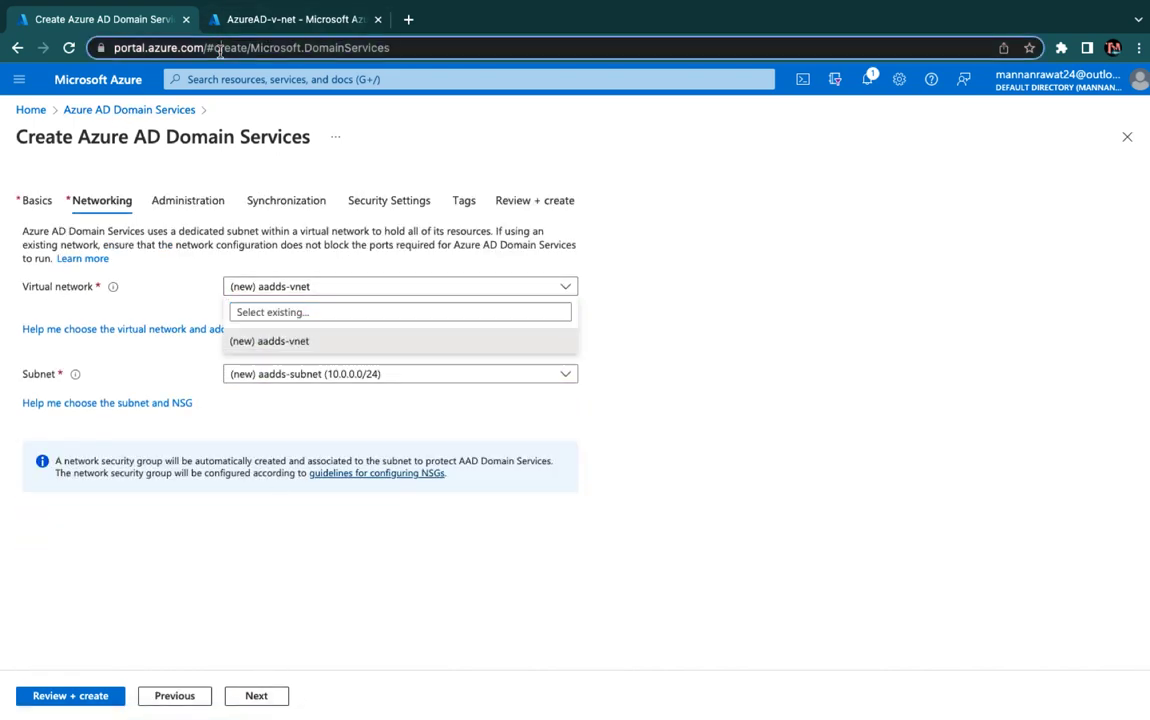
{"action": "key", "text": "Return"}
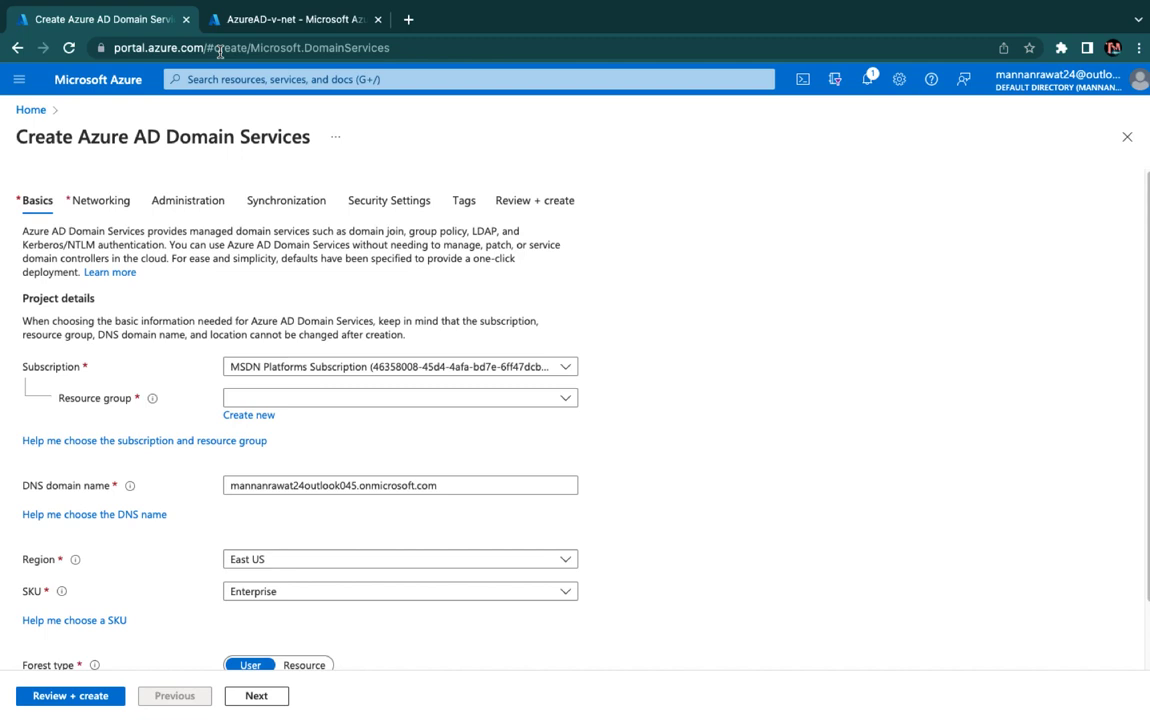
Step: Set the resource group to azure-az-104, the DNS domain name to cloudkaksha.in and the SKU to Standard in the basic settings
{"action": "left_click", "coordinate": [329, 398]}
{"action": "left_click", "coordinate": [268, 657]}
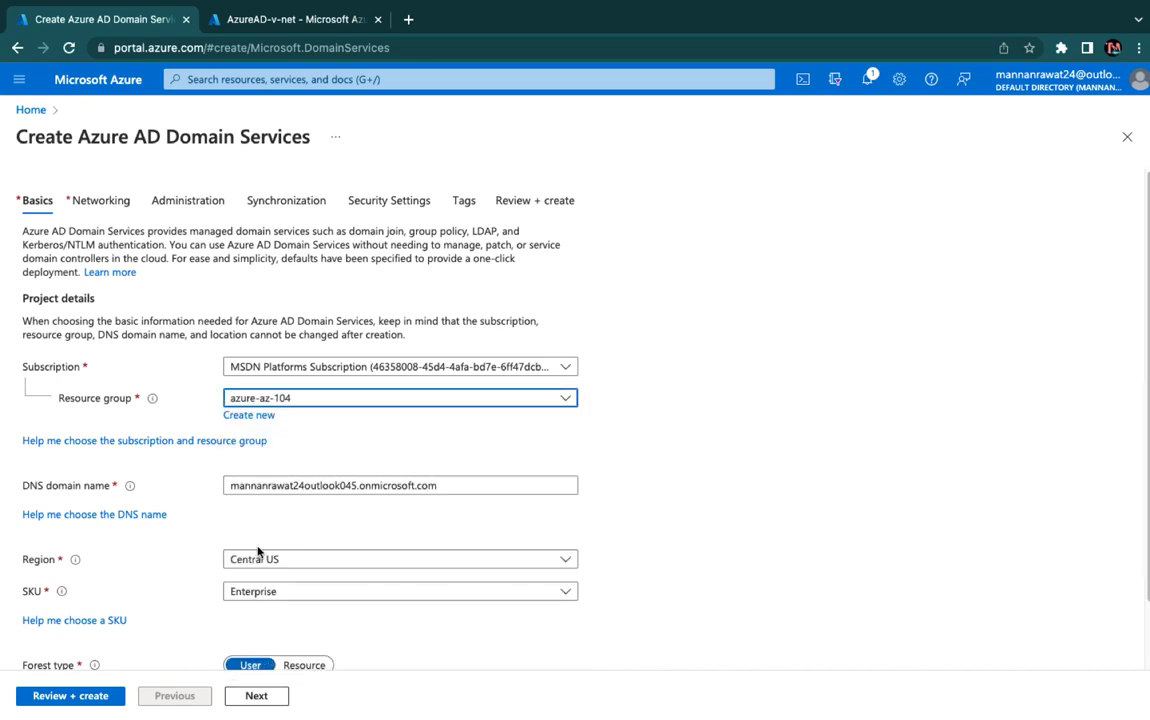
{"action": "triple_click", "coordinate": [424, 488]}
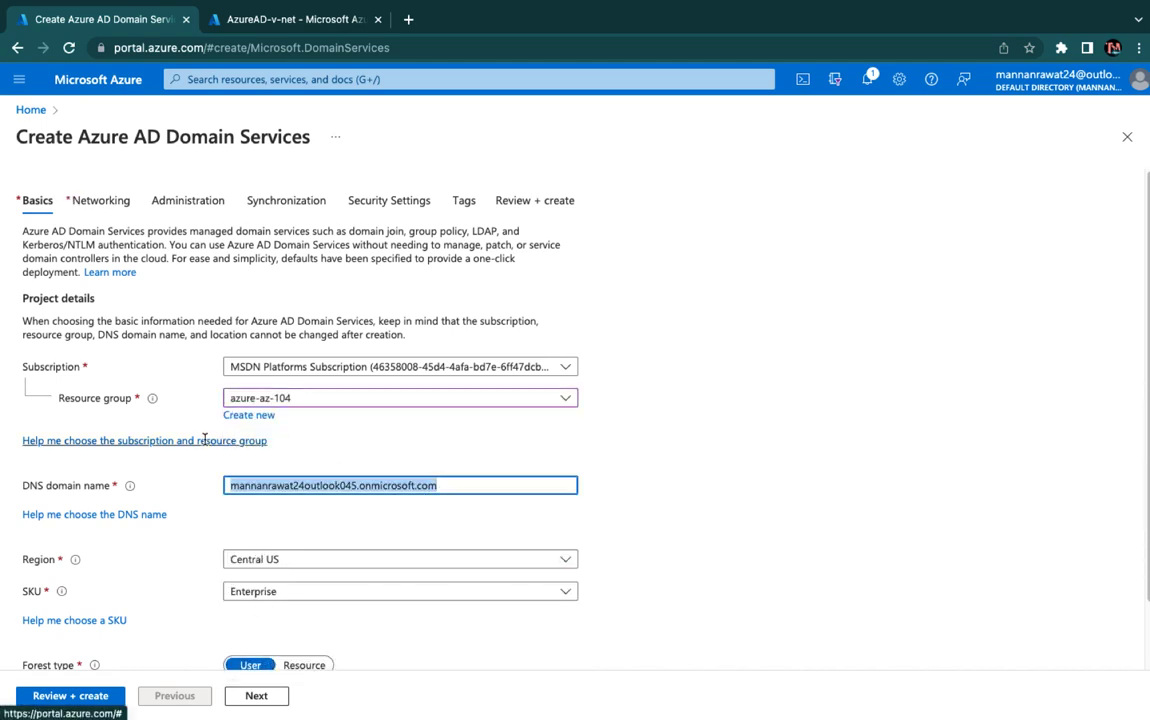
{"action": "type", "text": "cloudk"}
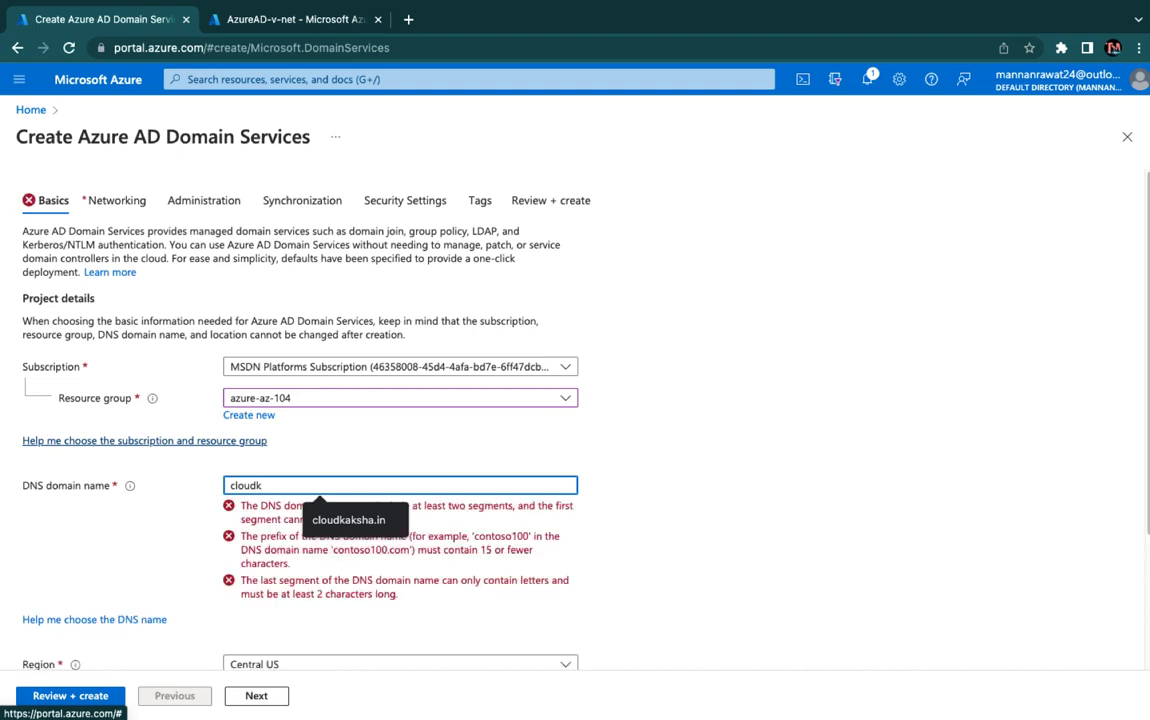
{"action": "type", "text": "aksha.in"}
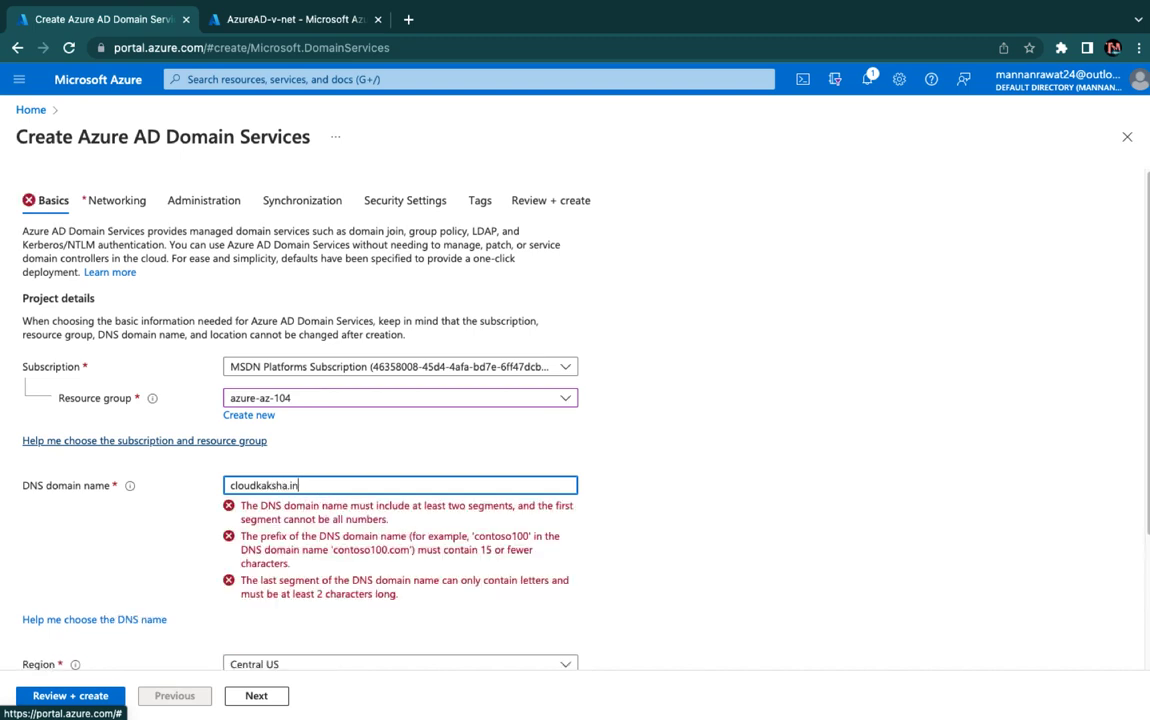
{"action": "scroll", "coordinate": [450, 480], "scroll_direction": "down", "scroll_amount": 2}
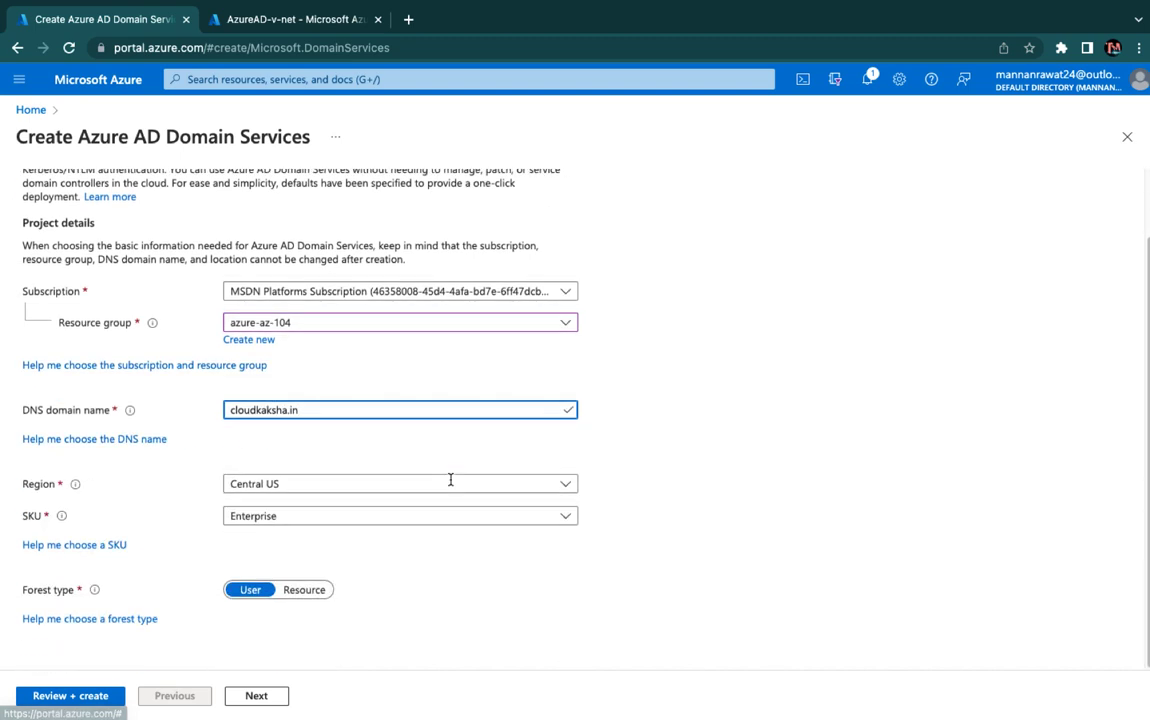
{"action": "left_click", "coordinate": [271, 518]}
{"action": "left_click", "coordinate": [258, 538]}
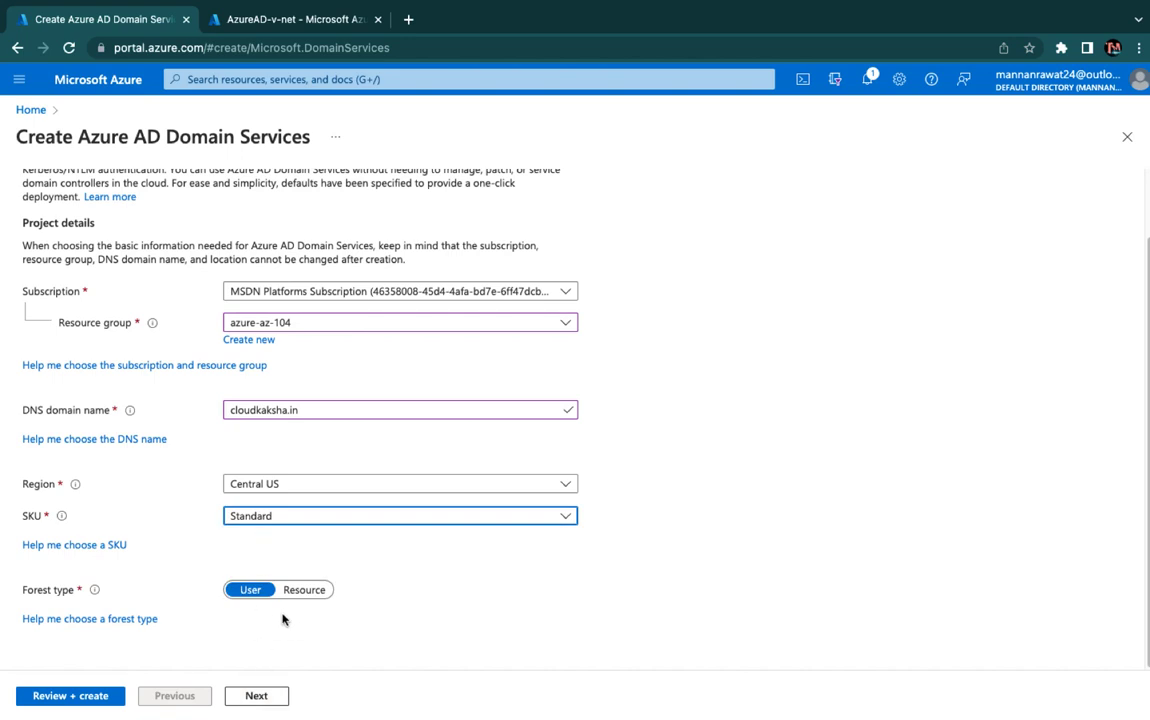
Step: Choose AzureAD-v-net as the virtual network for the domain services and continue to the administration settings
{"action": "left_click", "coordinate": [262, 695]}
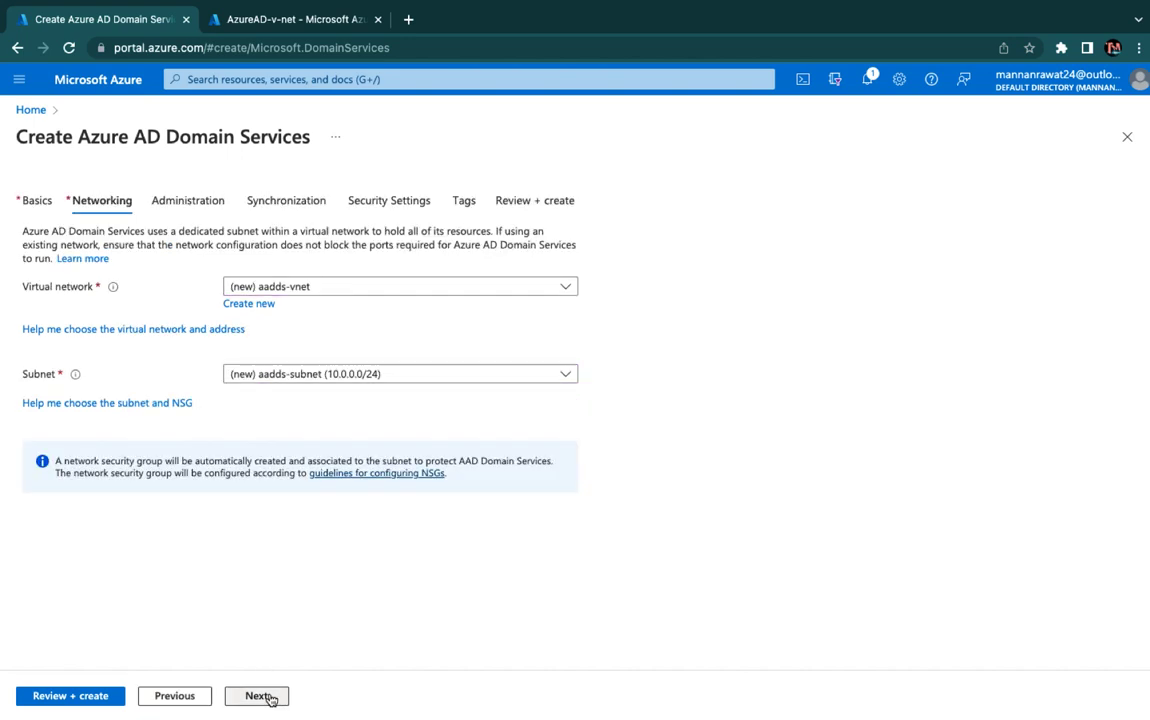
{"action": "left_click", "coordinate": [327, 286]}
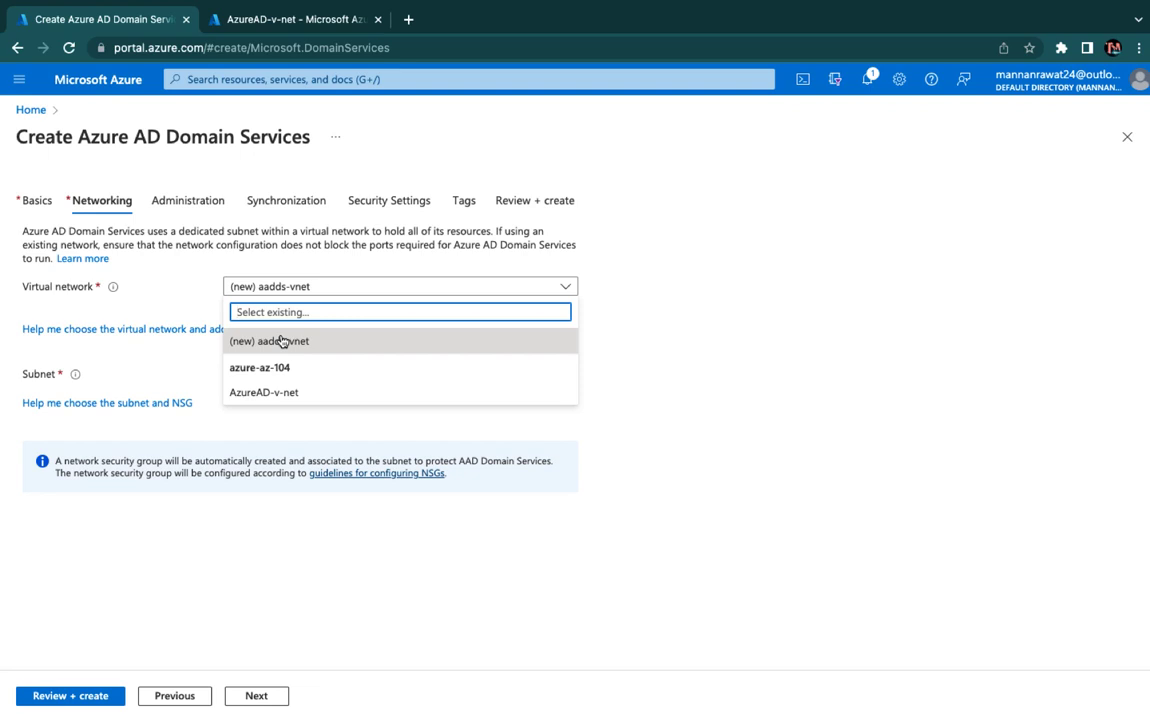
{"action": "left_click", "coordinate": [266, 392]}
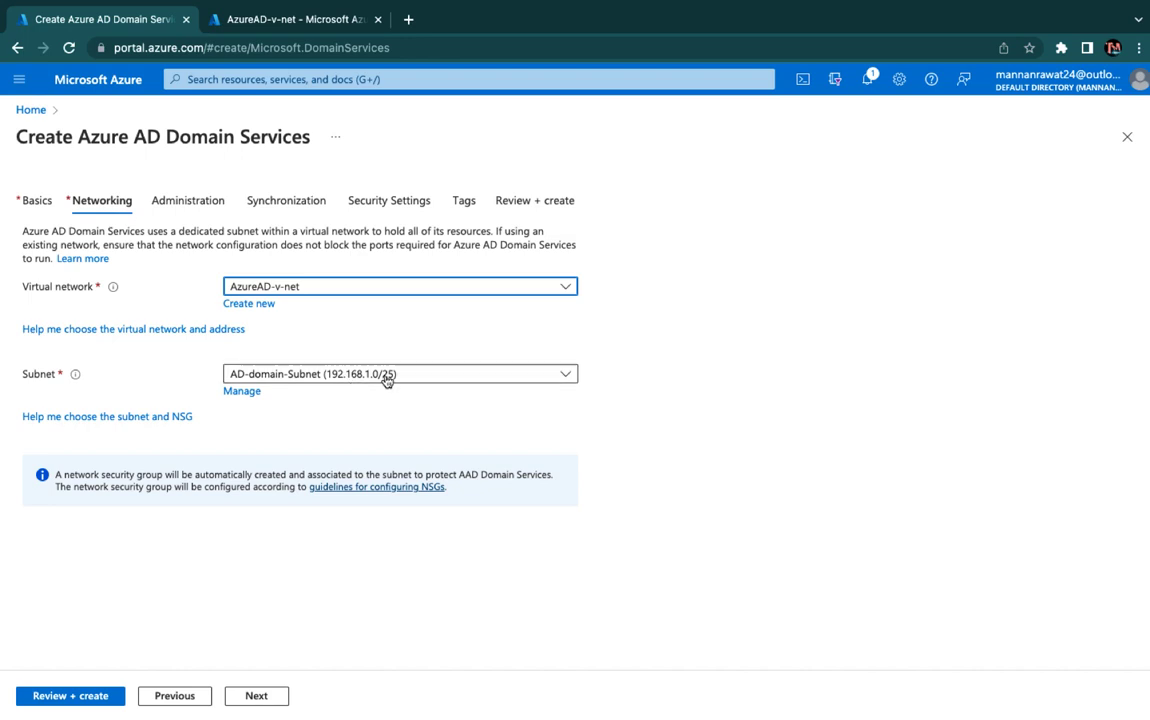
{"action": "key", "text": "XF86AudioRaiseVolume"}
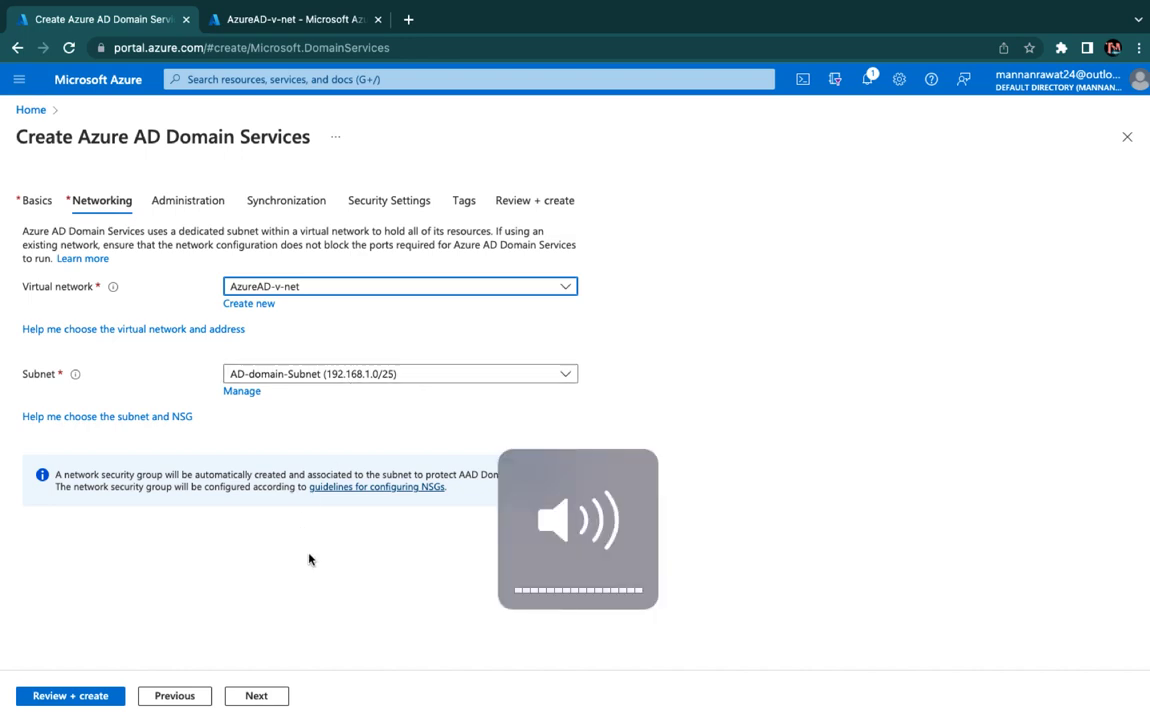
{"action": "left_click", "coordinate": [251, 691]}
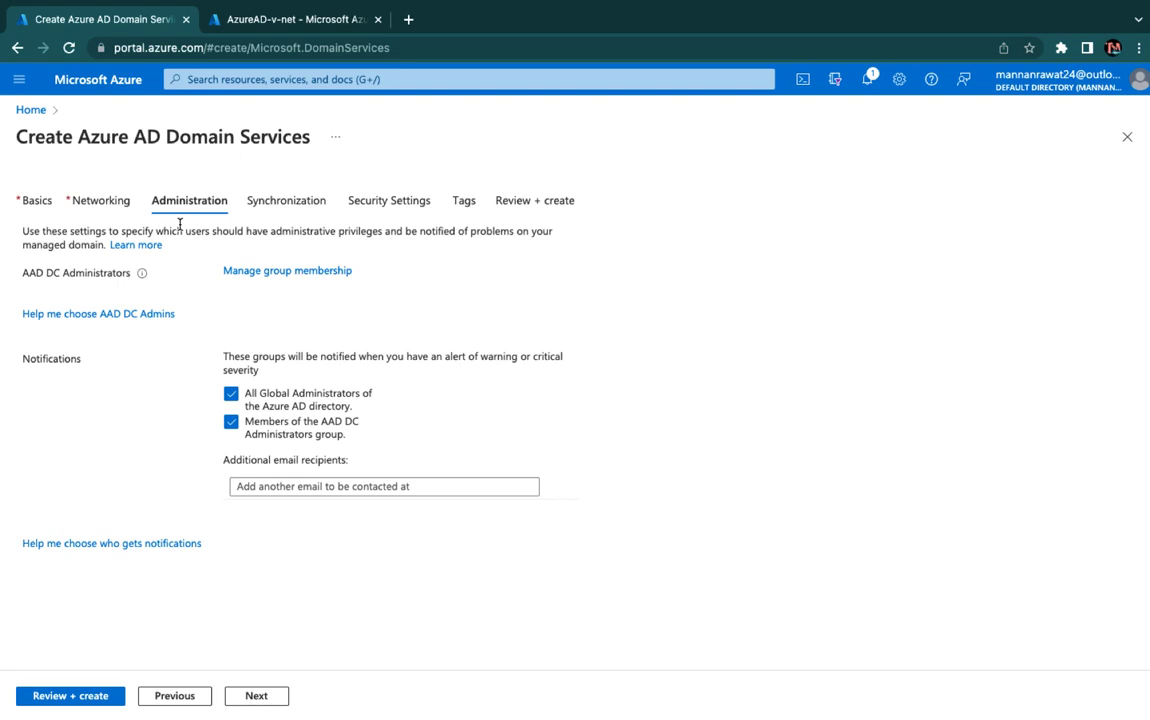
{"action": "key", "text": "ctrl+Left"}
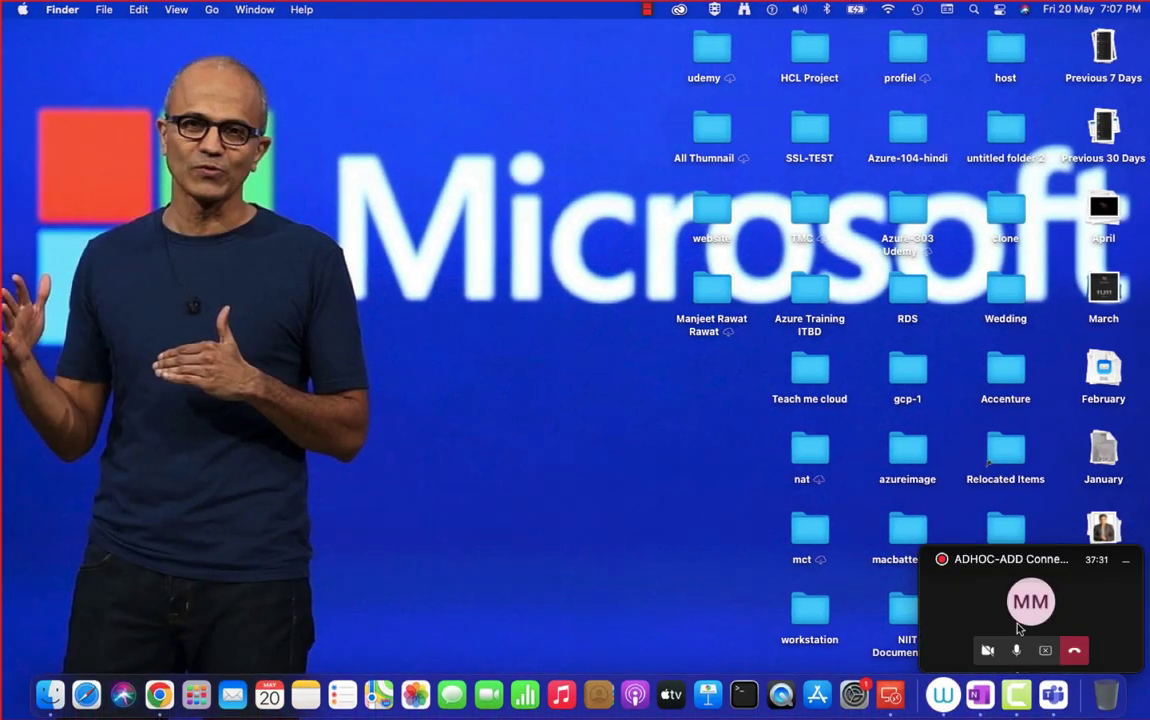
{"action": "left_click", "coordinate": [1018, 654]}
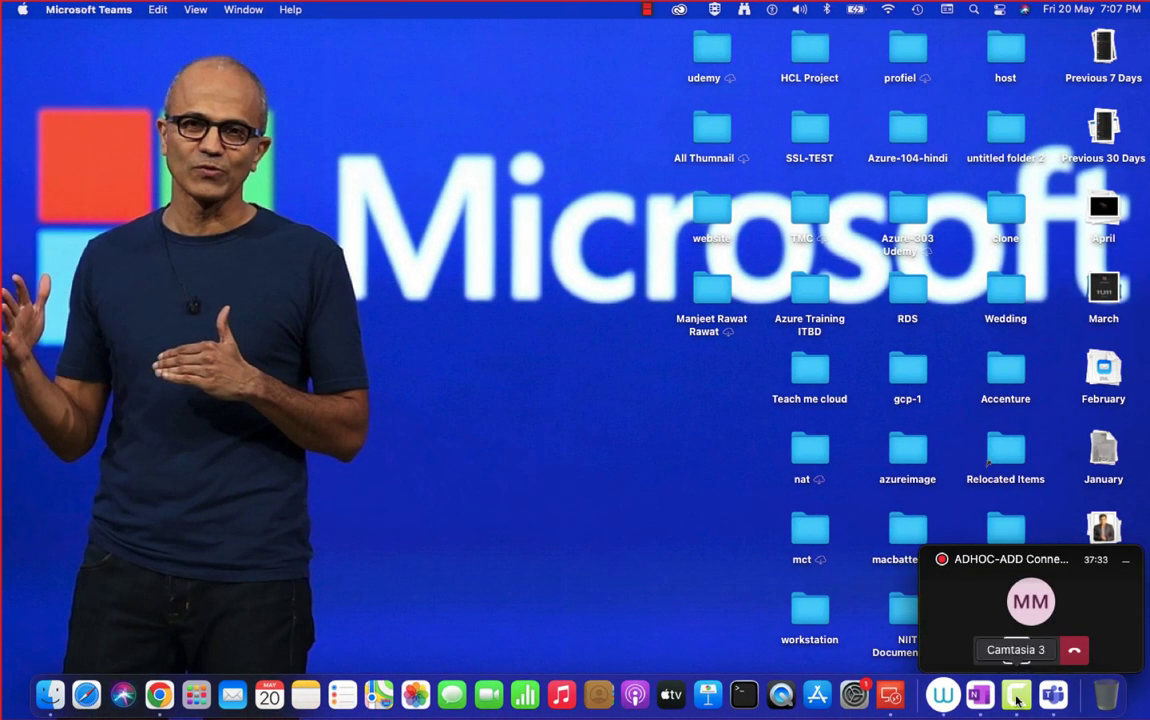
{"action": "right_click", "coordinate": [1017, 696]}
{"action": "left_click", "coordinate": [1053, 520]}
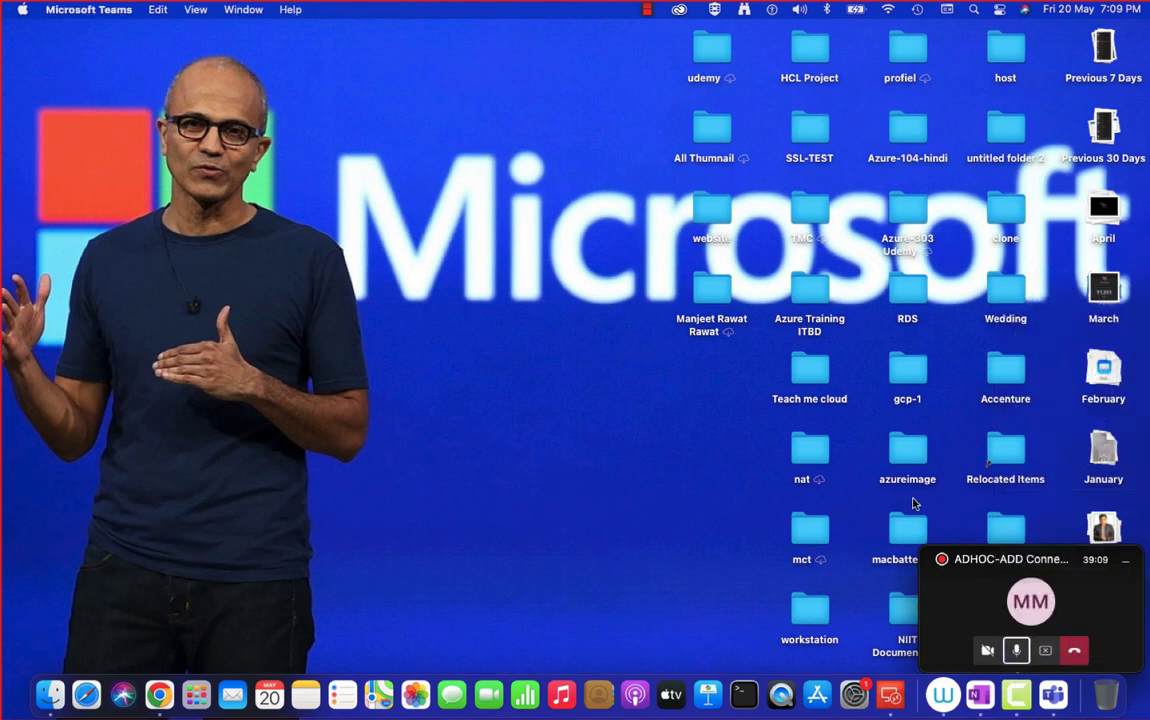
{"action": "key", "text": "ctrl+Right"}
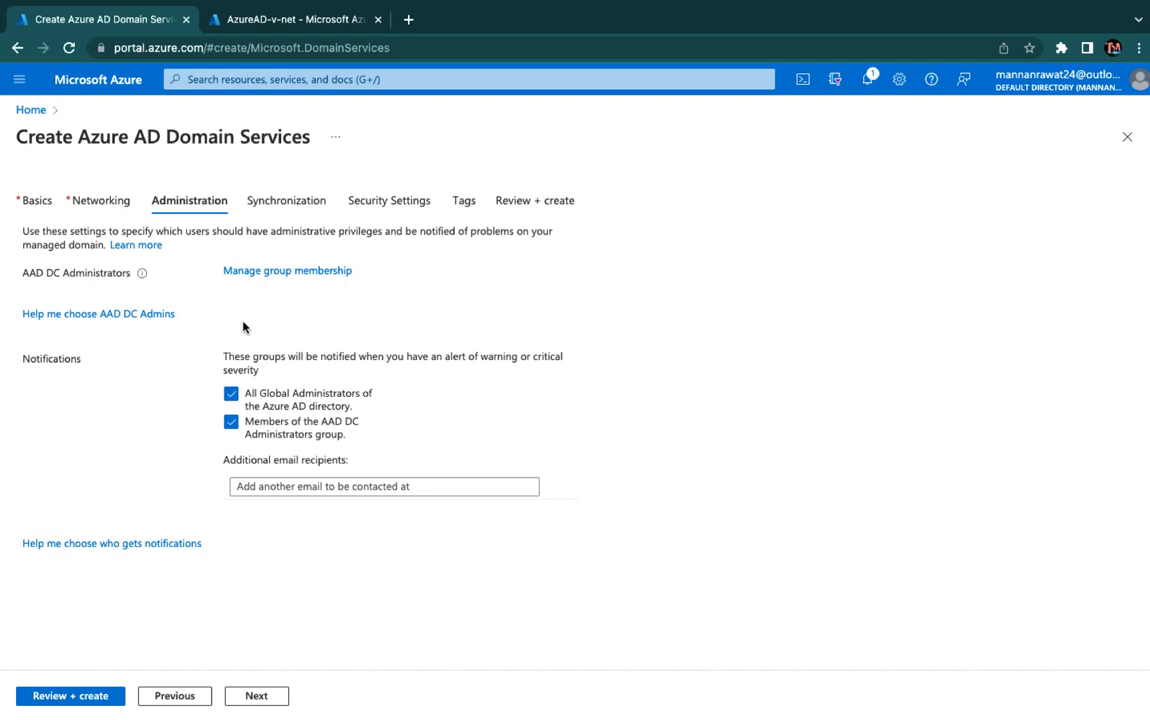
Step: Open the AAD DC Administrators group membership and start adding members
{"action": "left_click", "coordinate": [290, 271]}
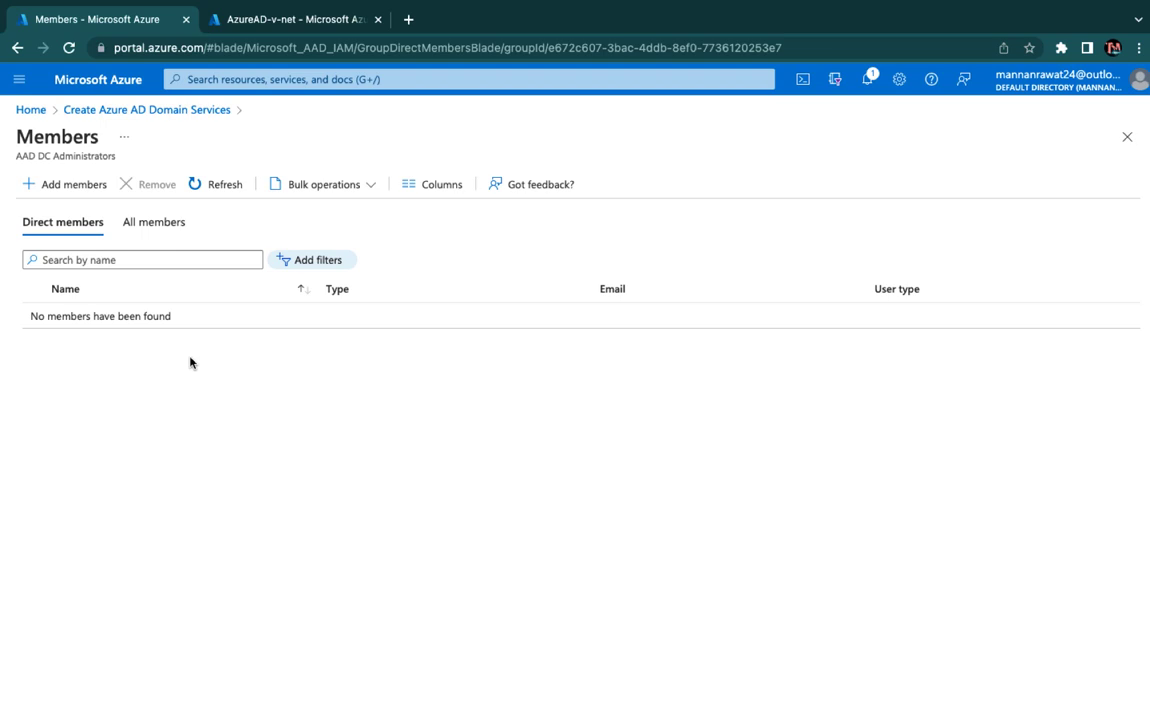
{"action": "left_click", "coordinate": [74, 187]}
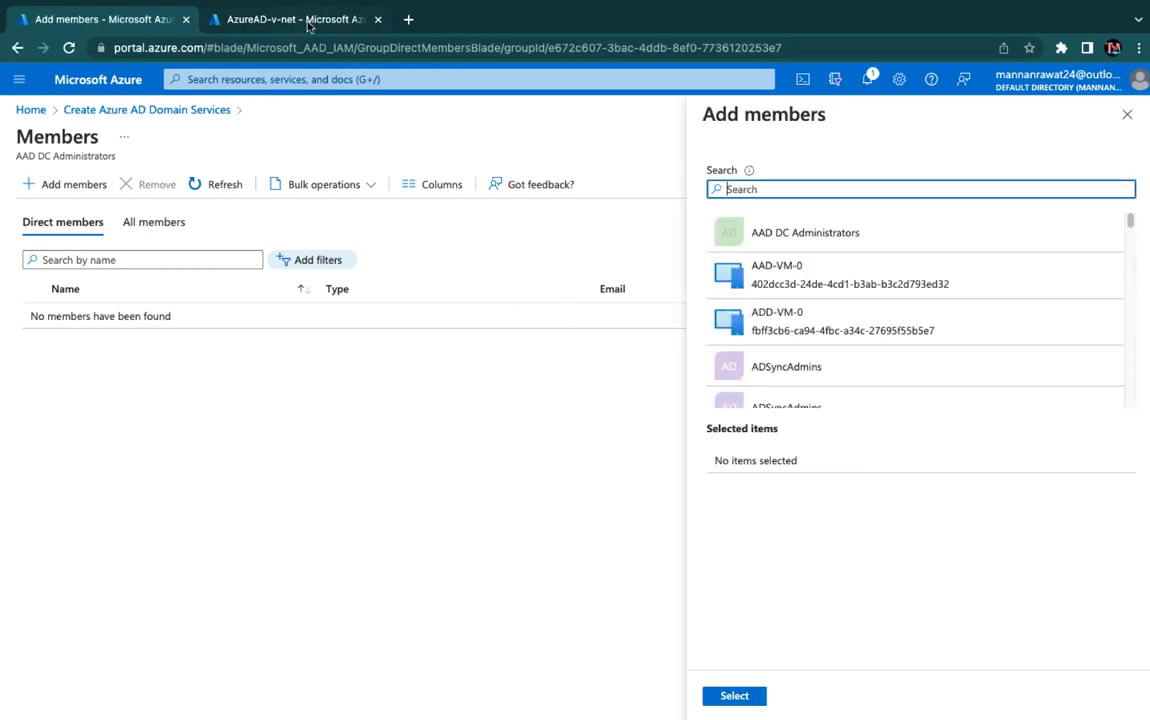
Step: Open the portal home in a new browser tab with the signed-in account and review the Azure Active Directory users' principal names
{"action": "left_click", "coordinate": [275, 19]}
{"action": "right_click", "coordinate": [100, 84]}
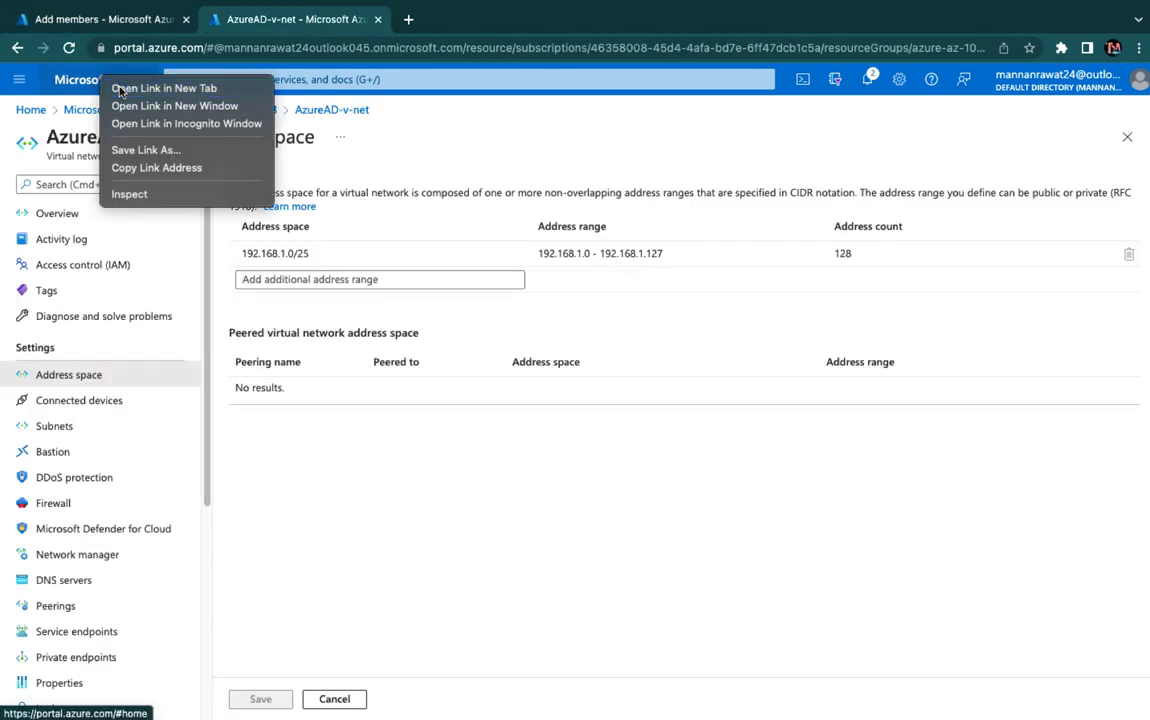
{"action": "left_click", "coordinate": [88, 87]}
{"action": "left_click", "coordinate": [441, 14]}
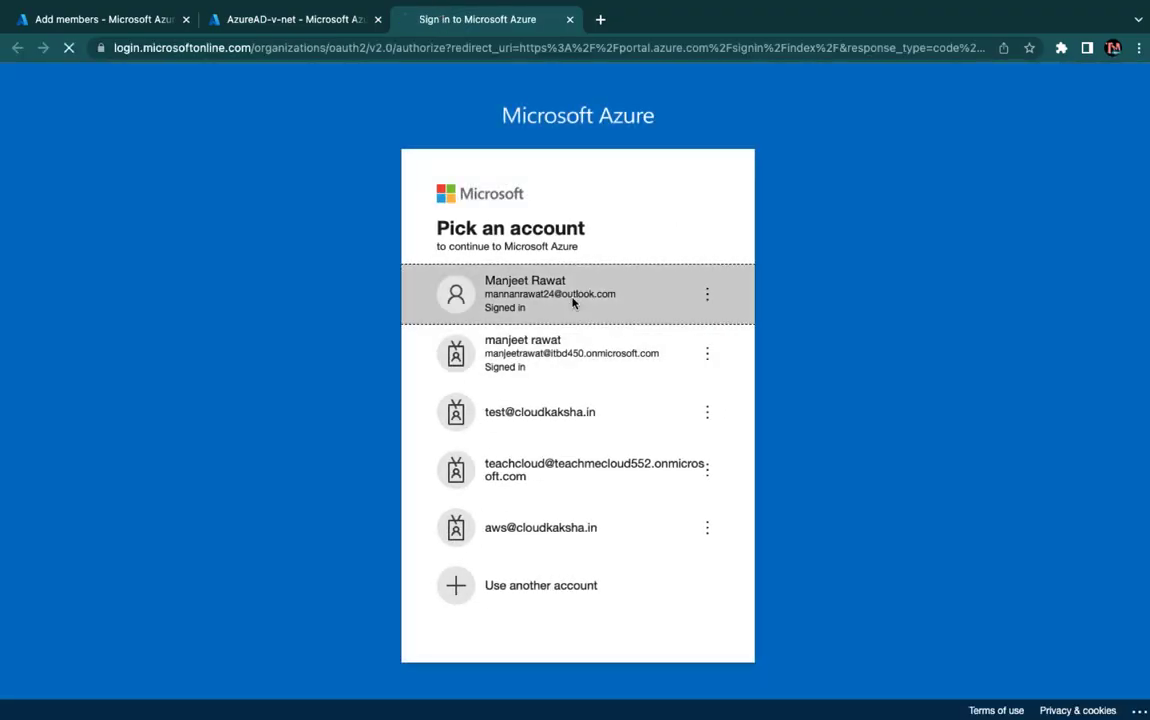
{"action": "left_click", "coordinate": [572, 302]}
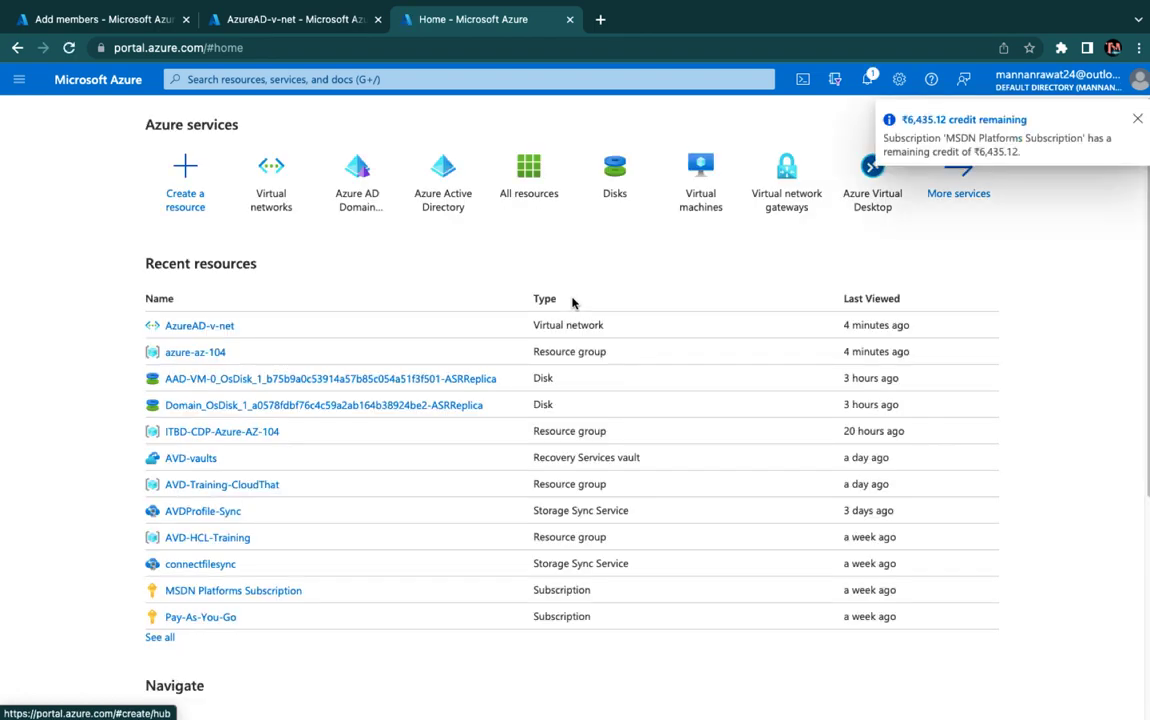
{"action": "left_click", "coordinate": [437, 210]}
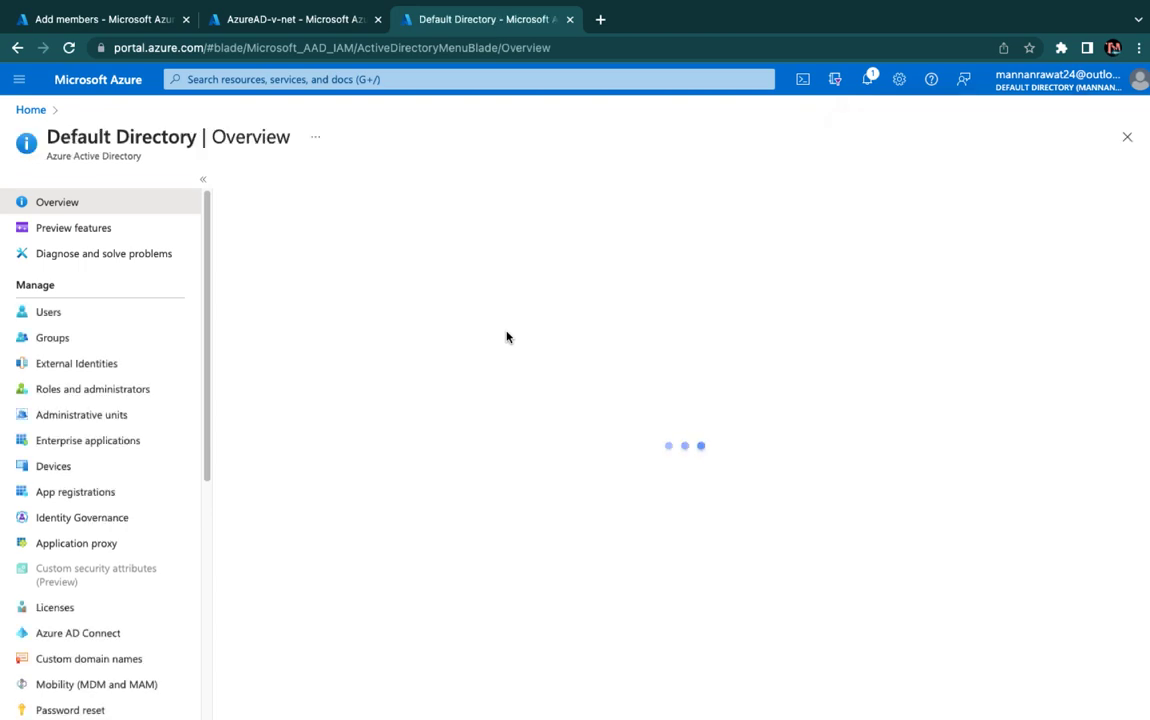
{"action": "left_click", "coordinate": [46, 318]}
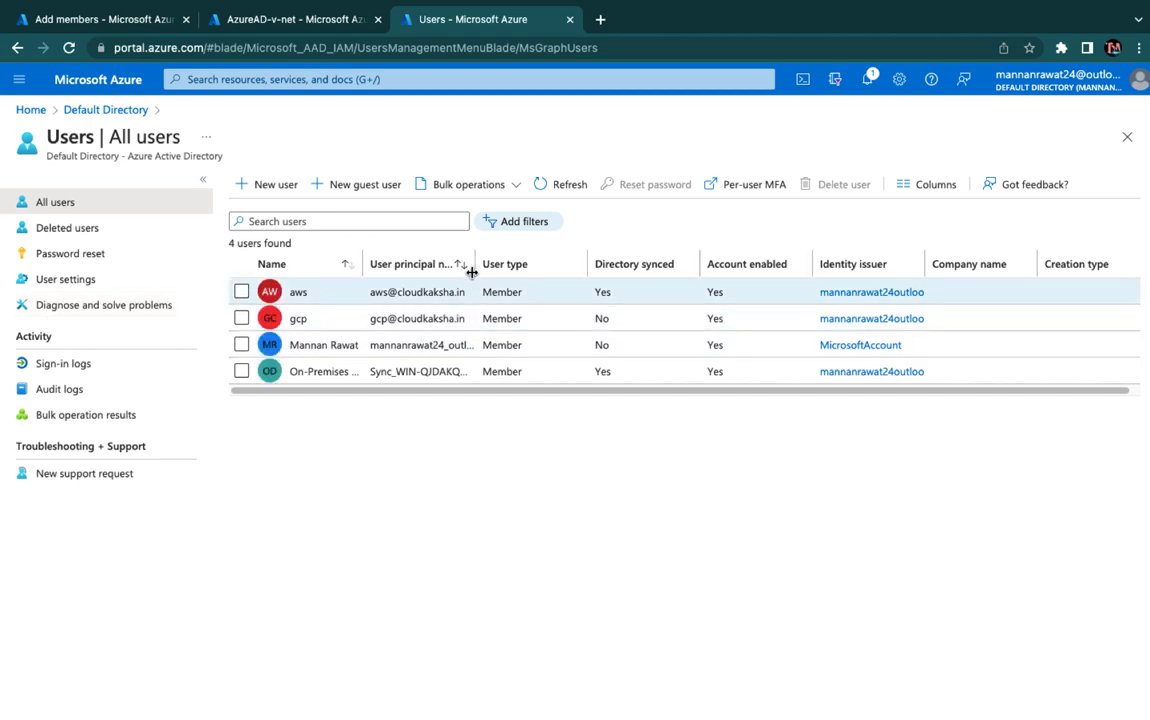
{"action": "left_click_drag", "start_coordinate": [469, 265], "coordinate": [528, 265]}
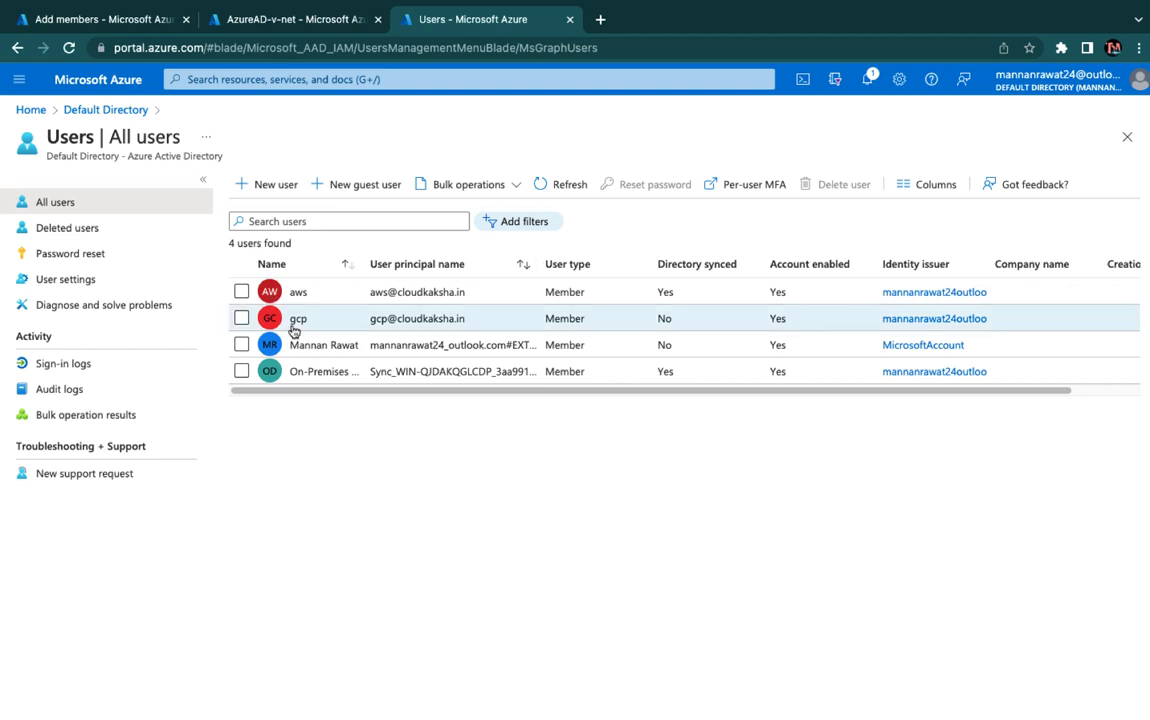
Step: Add the gcp user to the AAD DC Administrators group and refresh the member list
{"action": "left_click", "coordinate": [300, 20]}
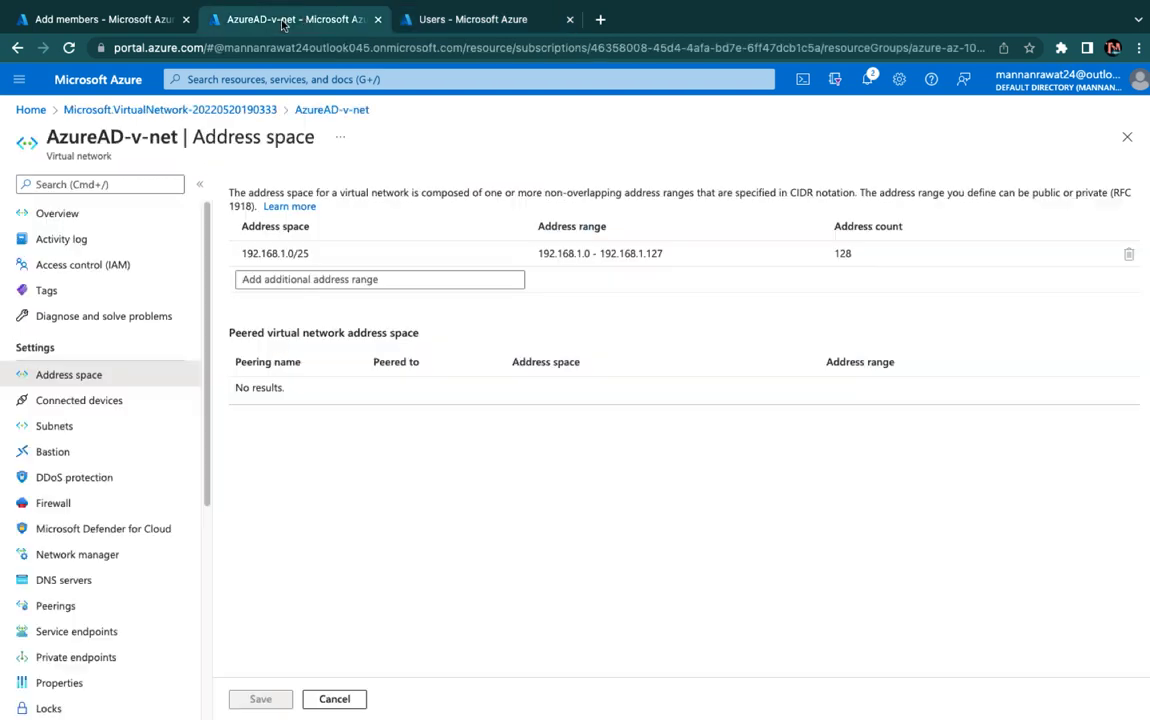
{"action": "left_click", "coordinate": [137, 25]}
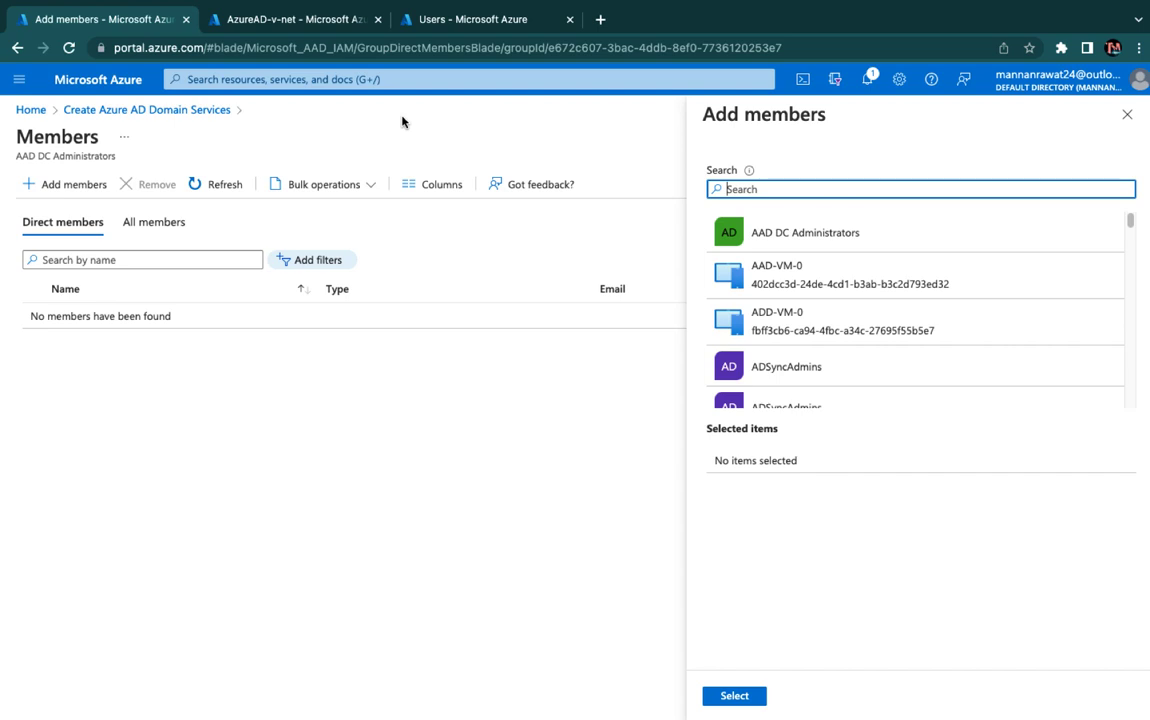
{"action": "type", "text": "gcp"}
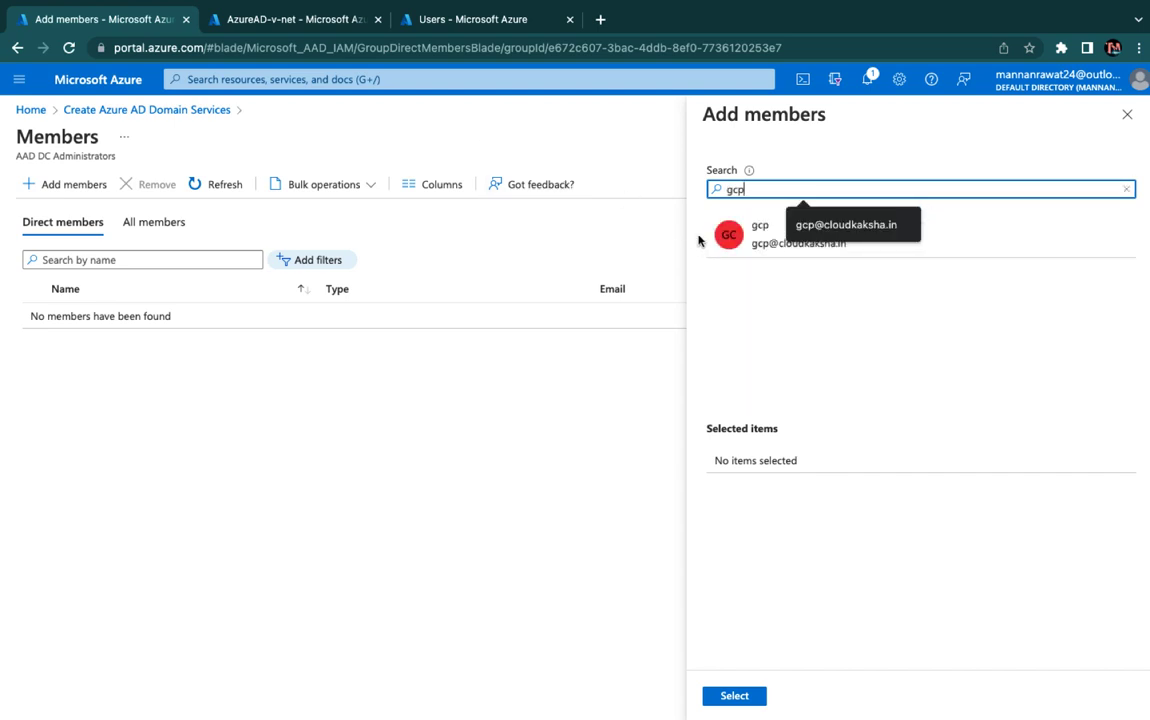
{"action": "left_click", "coordinate": [756, 238]}
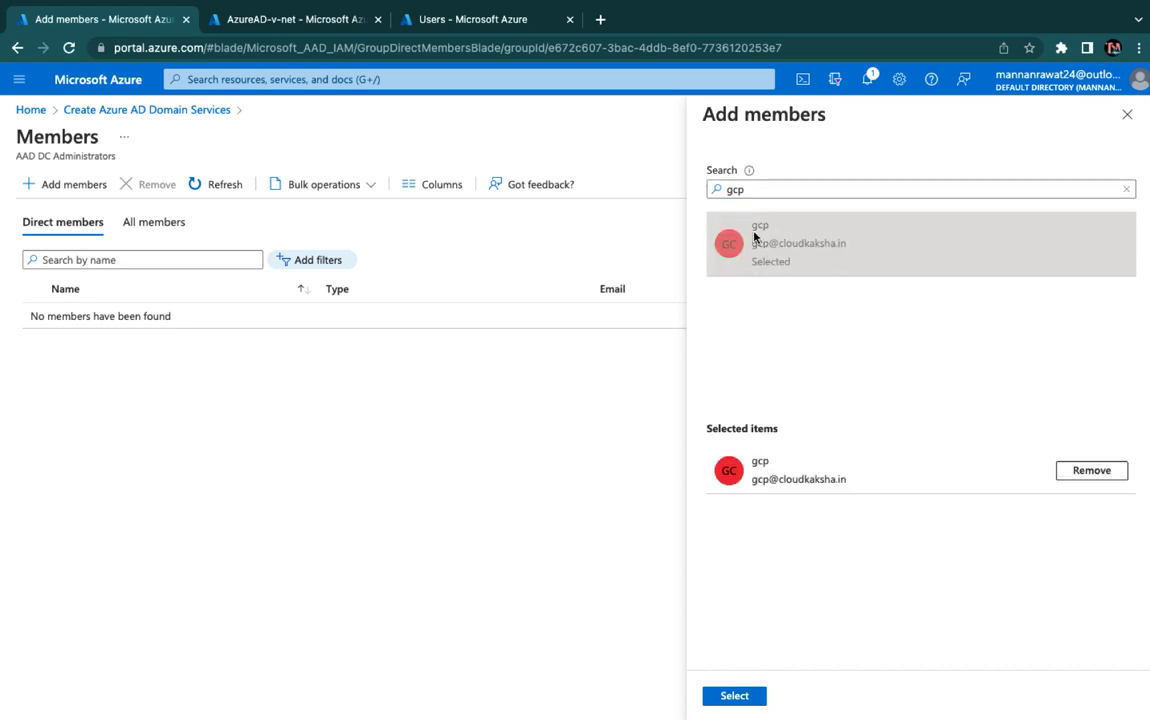
{"action": "left_click", "coordinate": [733, 697]}
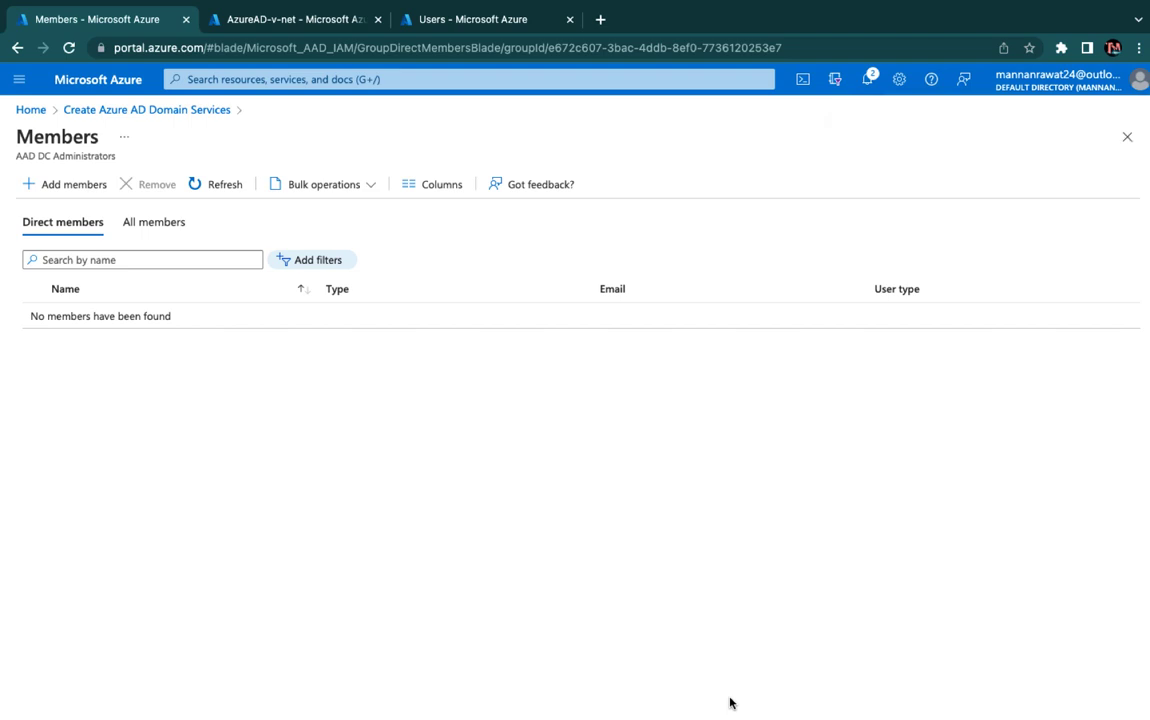
{"action": "left_click", "coordinate": [224, 191]}
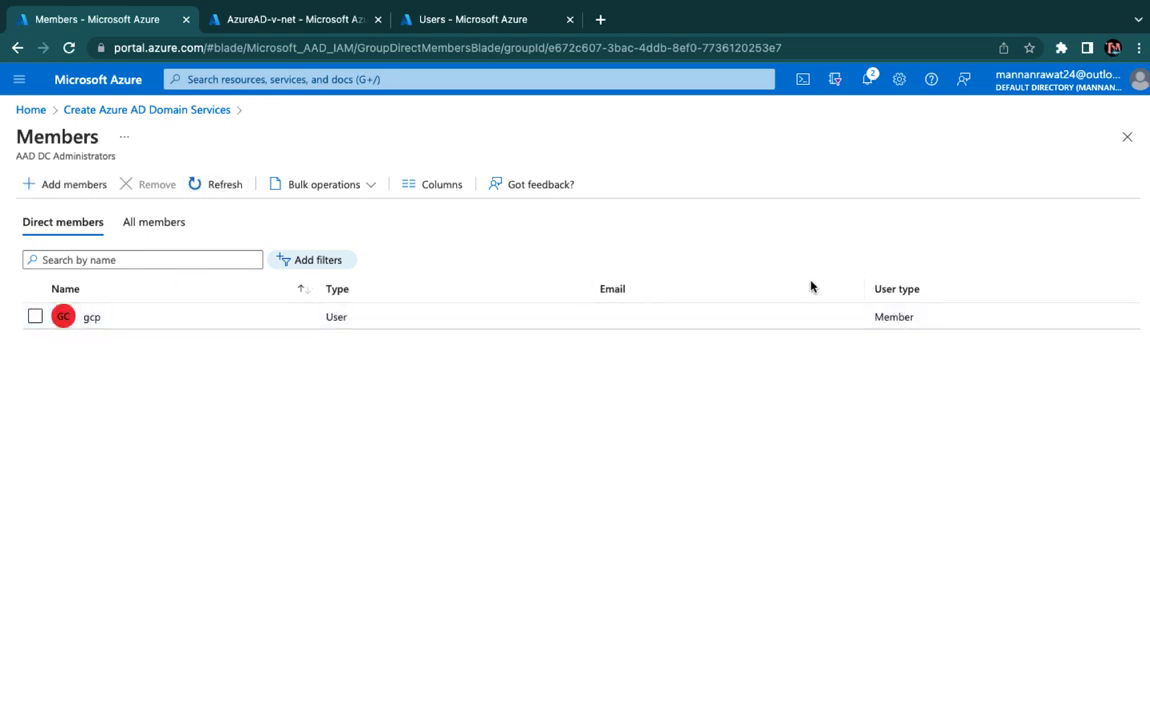
Step: Close the group members list and continue past administration and synchronization, keeping the synchronization type All, to the security settings
{"action": "left_click", "coordinate": [1126, 137]}
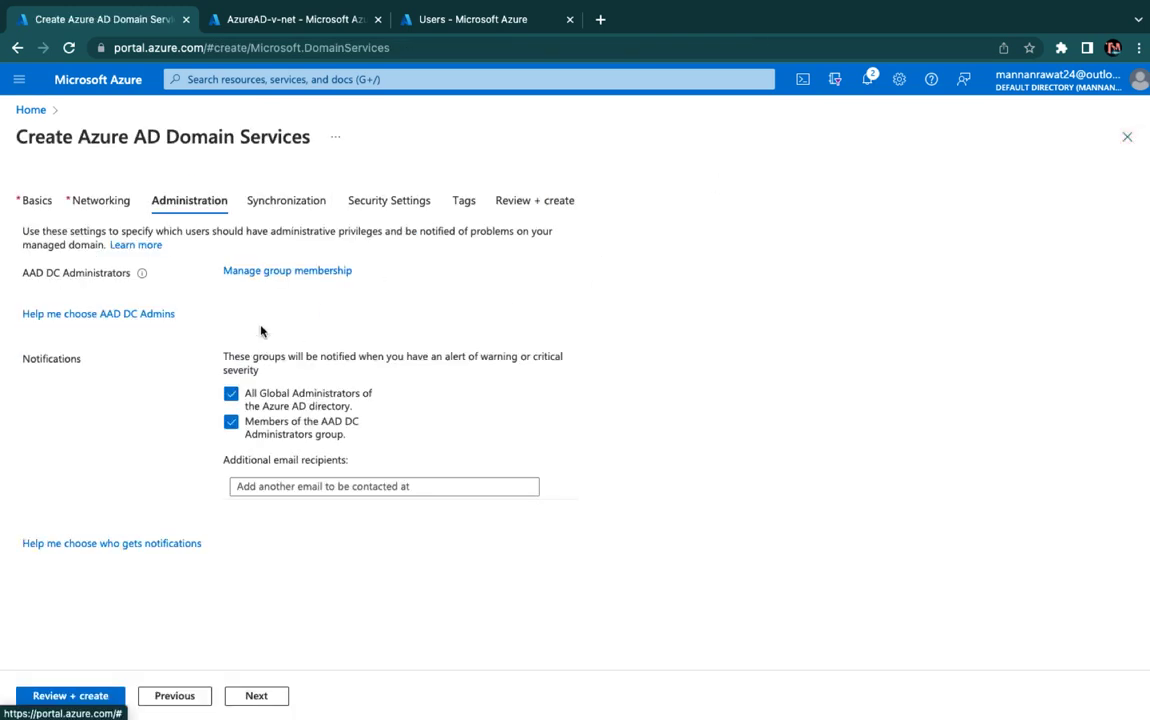
{"action": "left_click", "coordinate": [257, 697]}
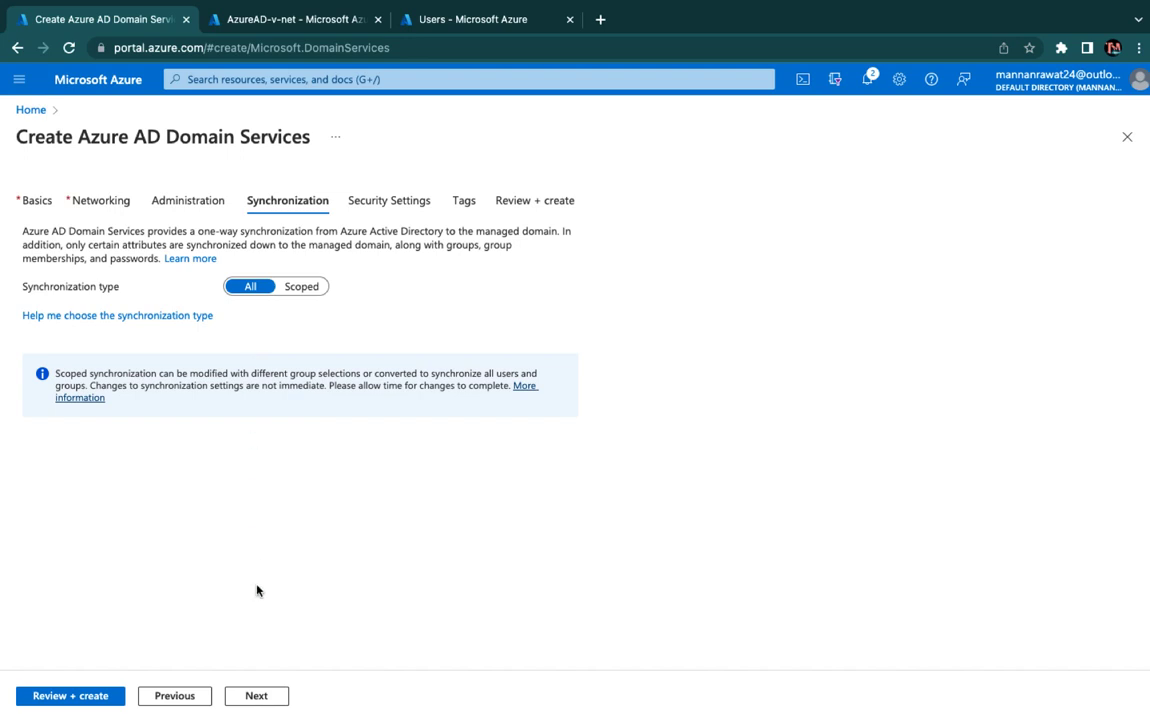
{"action": "left_click", "coordinate": [257, 703]}
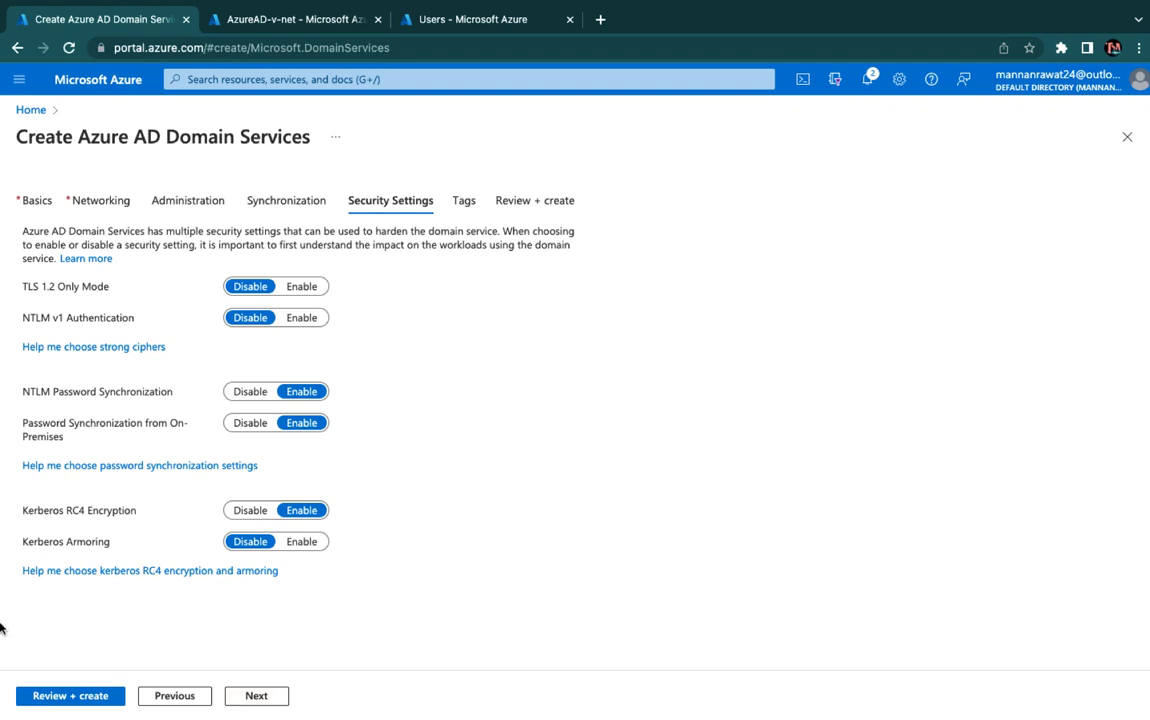
{"action": "left_click", "coordinate": [102, 48]}
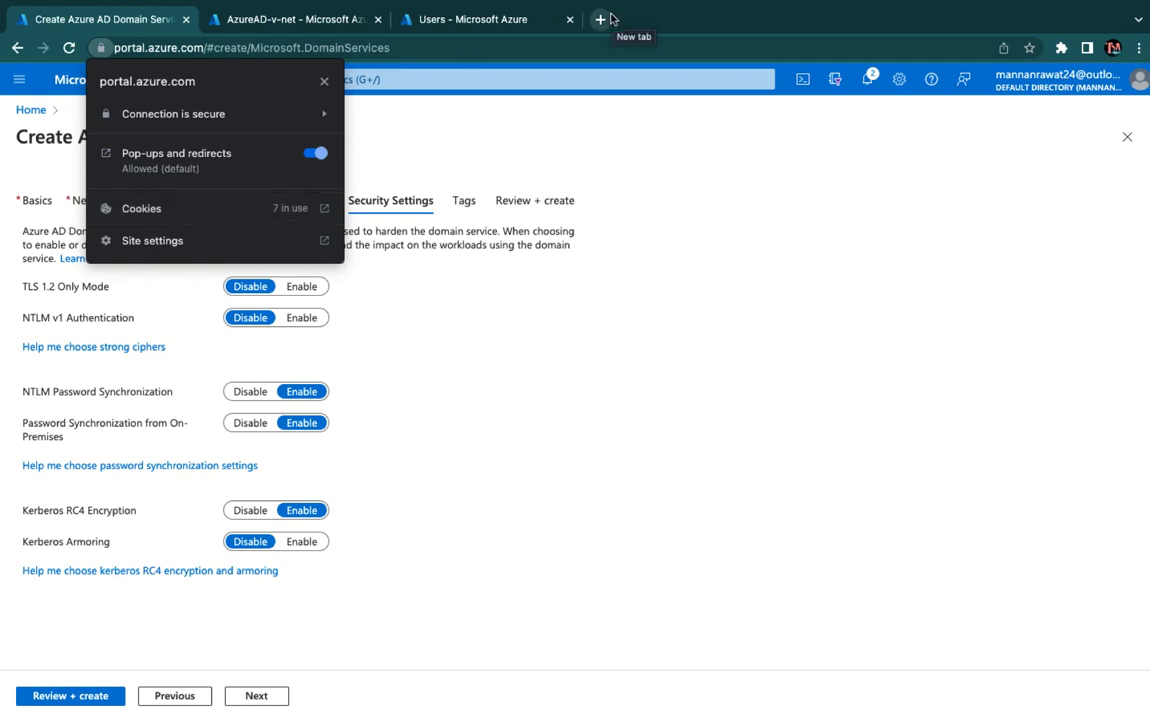
{"action": "left_click", "coordinate": [596, 97]}
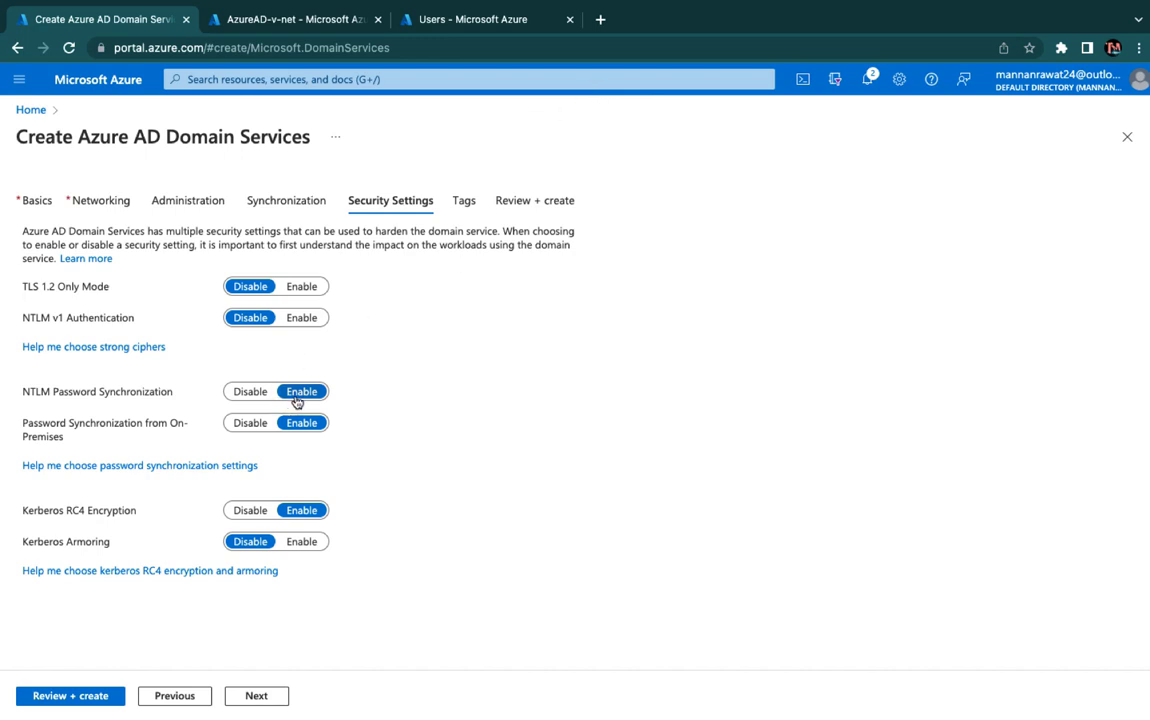
{"action": "left_click", "coordinate": [253, 393]}
{"action": "left_click", "coordinate": [241, 424]}
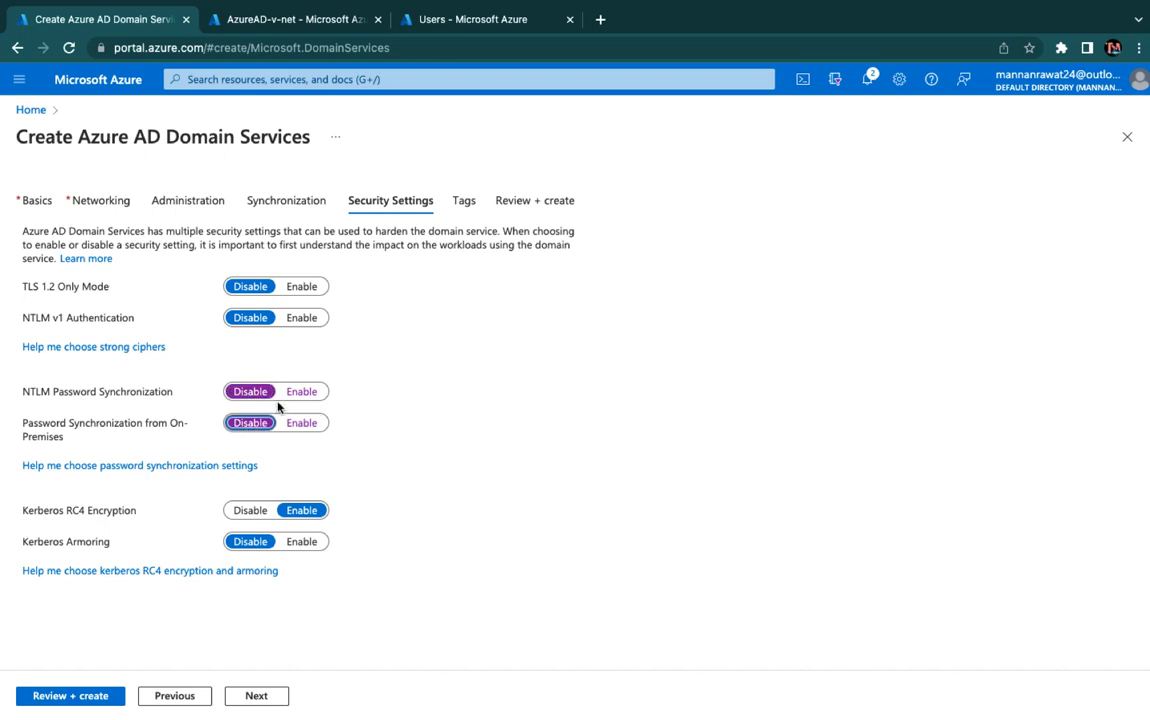
{"action": "left_click", "coordinate": [301, 391]}
{"action": "left_click", "coordinate": [303, 424]}
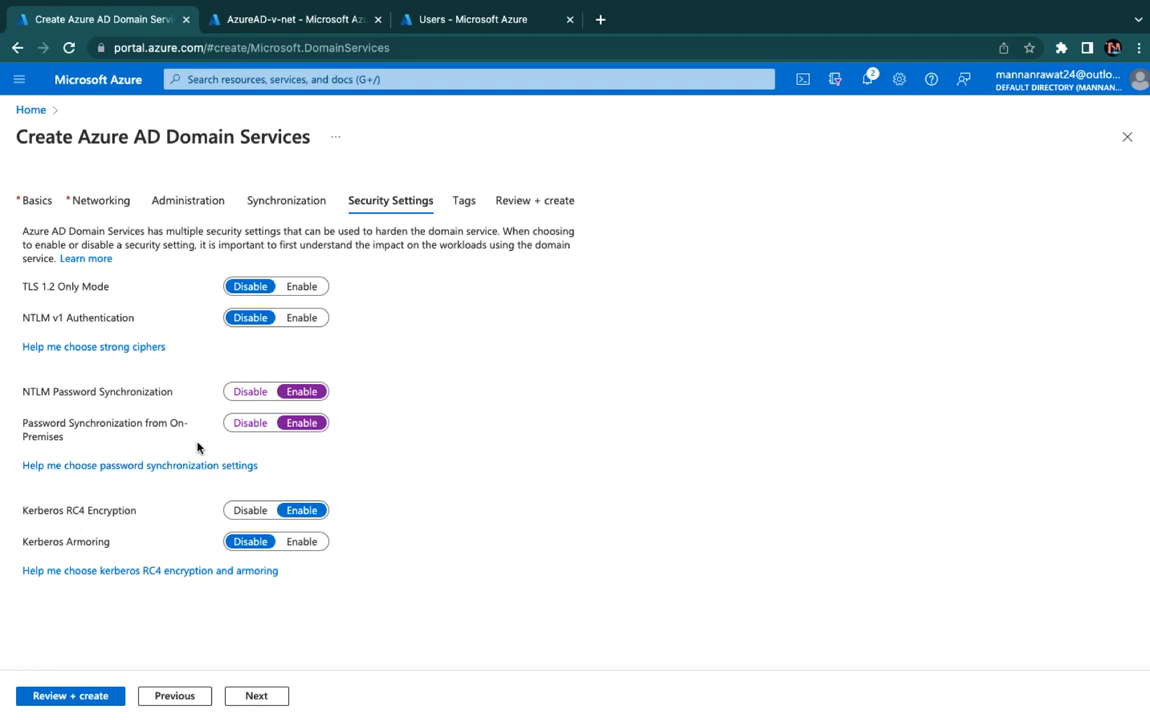
Step: Keep the security settings, leave the tags empty, and create the cloudkaksha.in domain services, accepting that the listed choices are final
{"action": "left_click", "coordinate": [256, 695]}
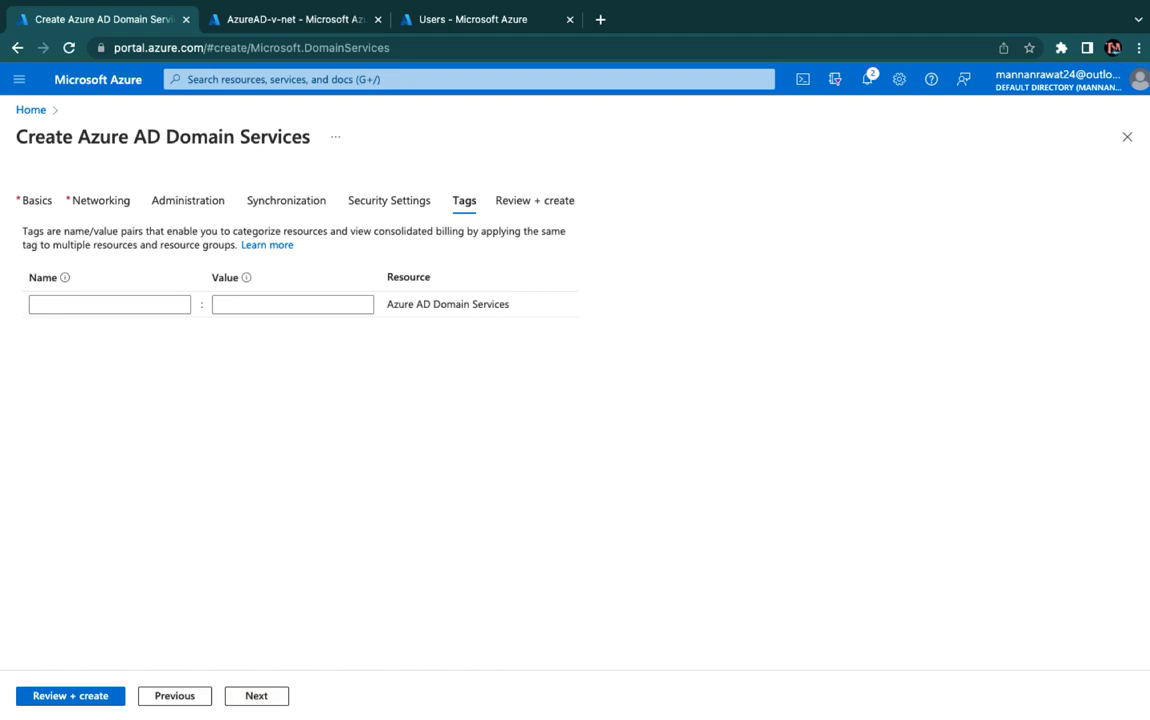
{"action": "left_click", "coordinate": [256, 697]}
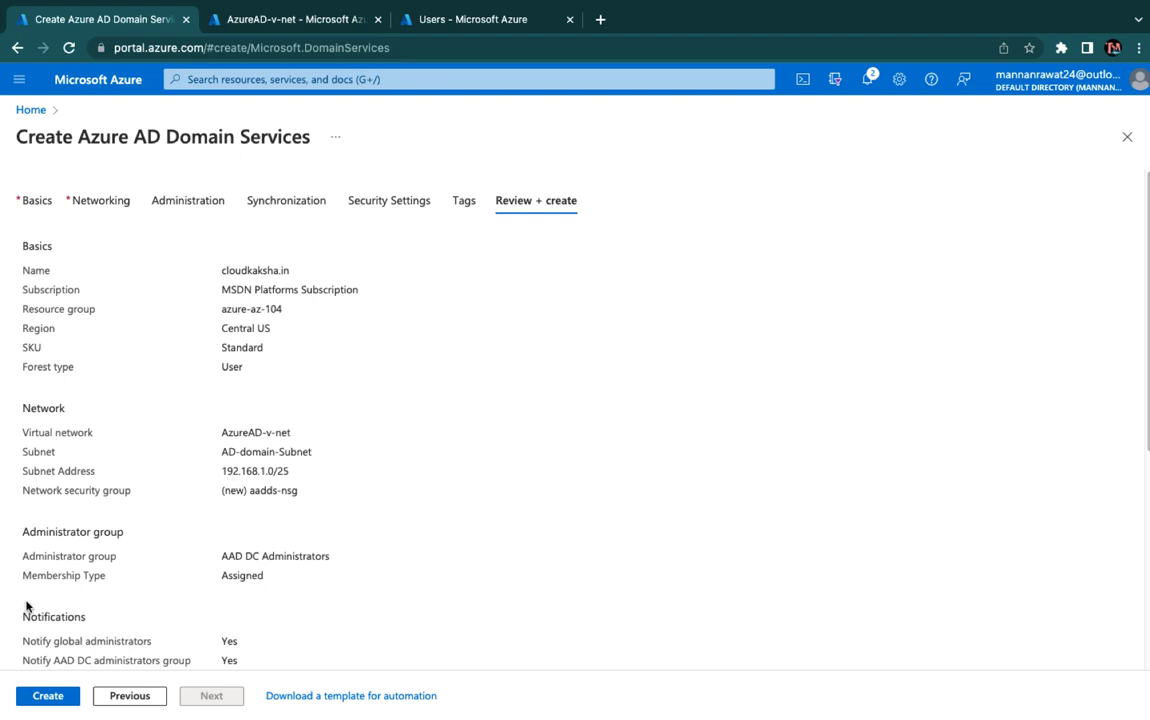
{"action": "left_click", "coordinate": [45, 694]}
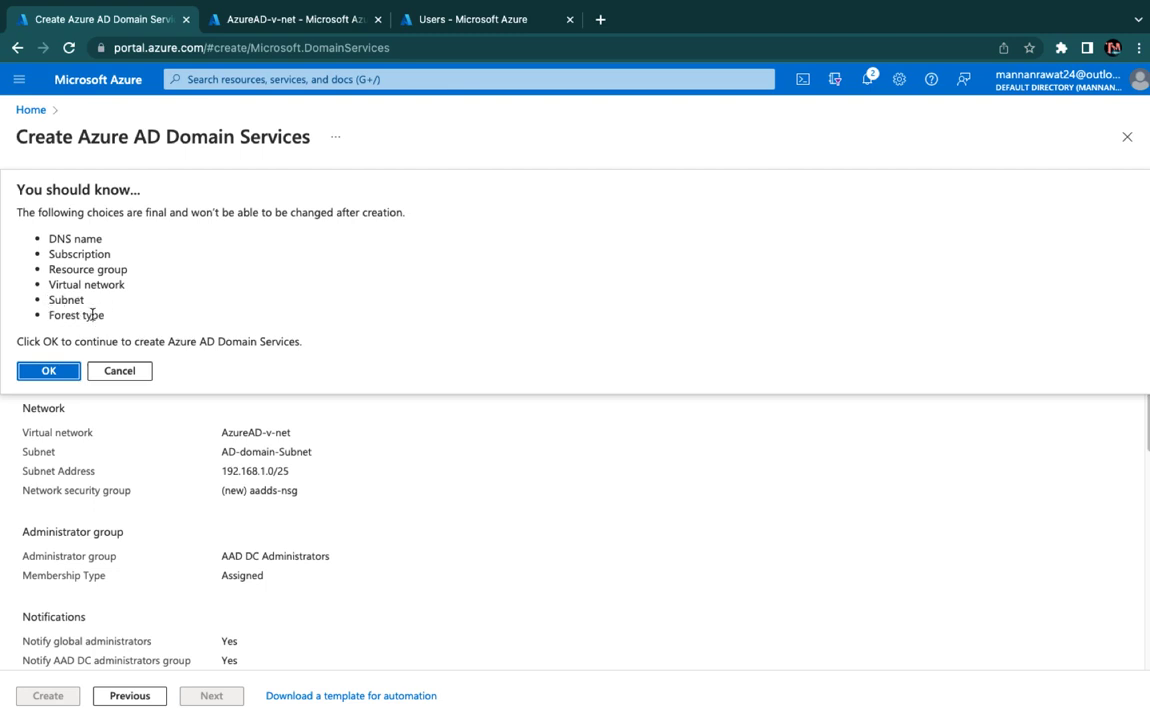
{"action": "left_click", "coordinate": [48, 370]}
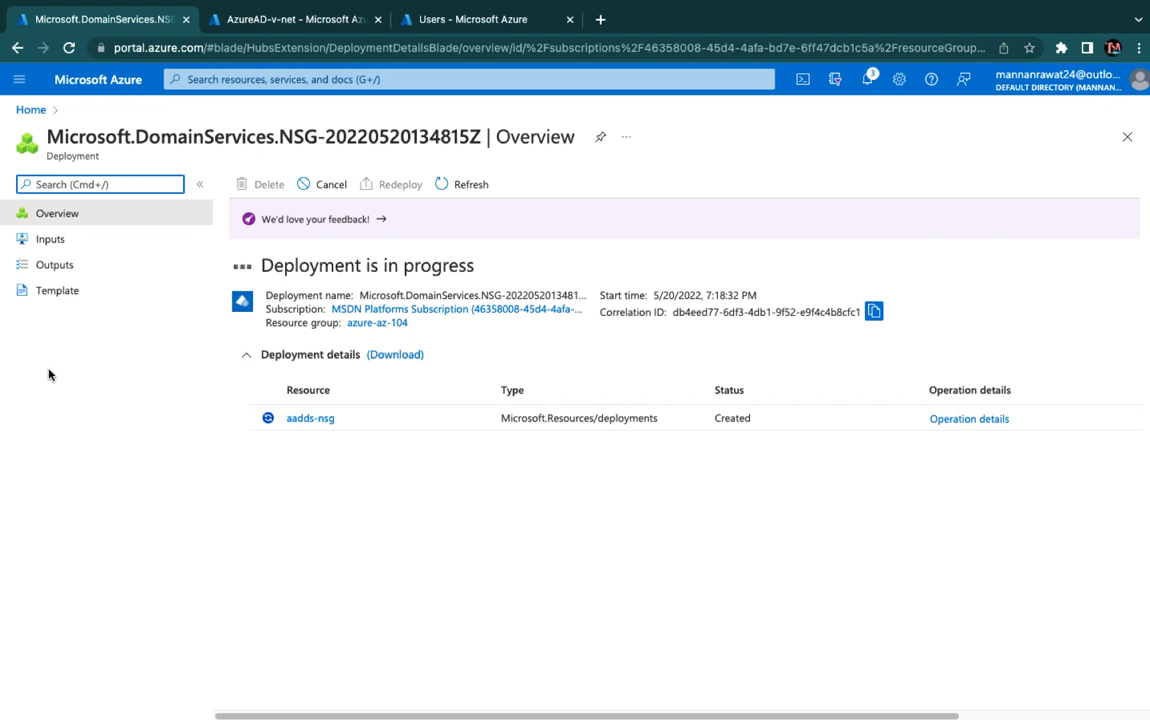
Step: Open the Default Directory's Azure AD Connect page and review its synchronization, user sign-in, staged rollout and health sections
{"action": "left_click", "coordinate": [463, 20]}
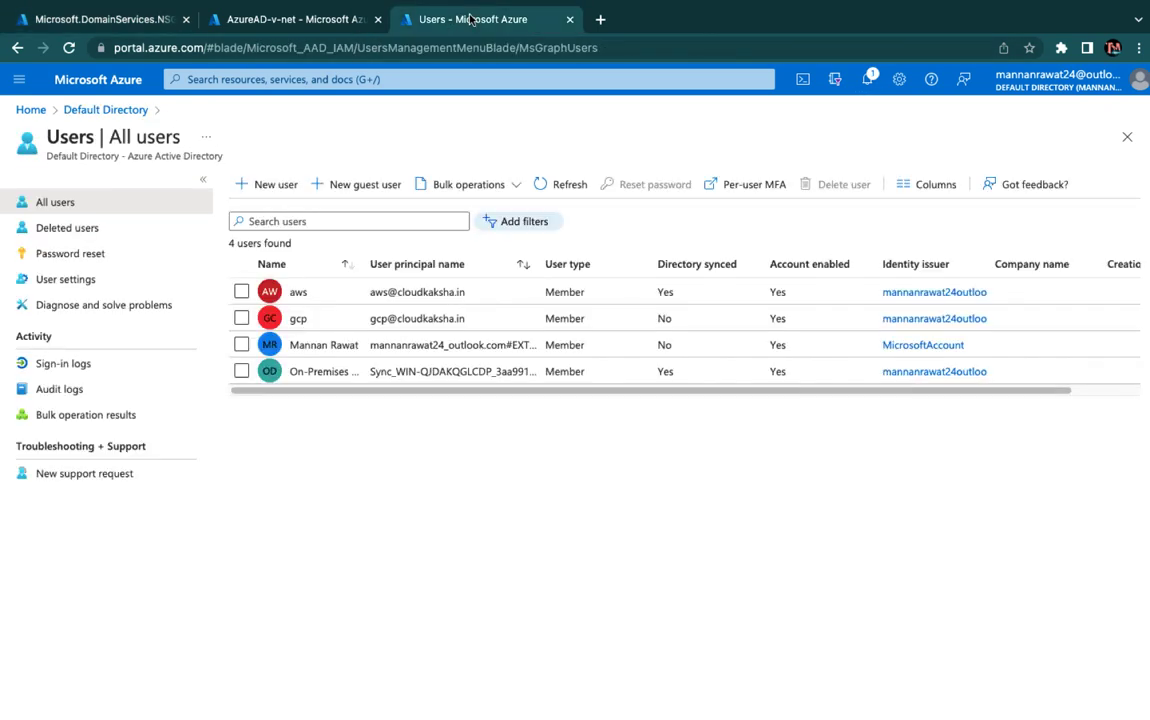
{"action": "left_click", "coordinate": [102, 112]}
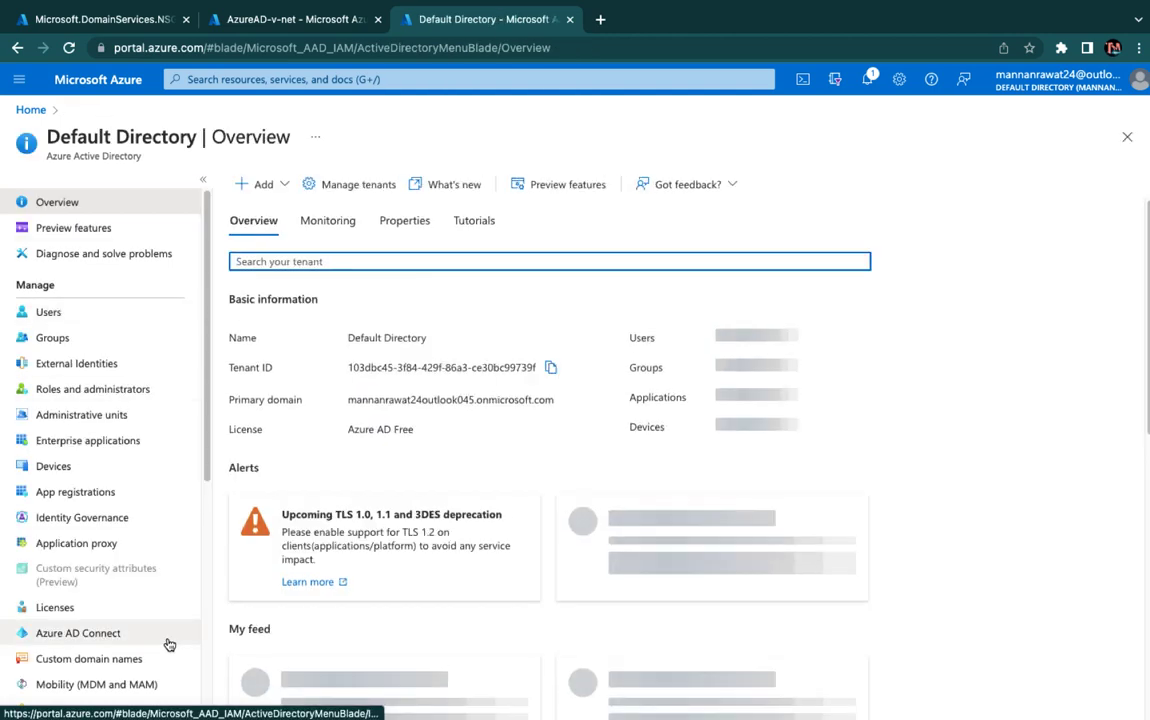
{"action": "scroll", "coordinate": [96, 521], "scroll_direction": "down", "scroll_amount": 2}
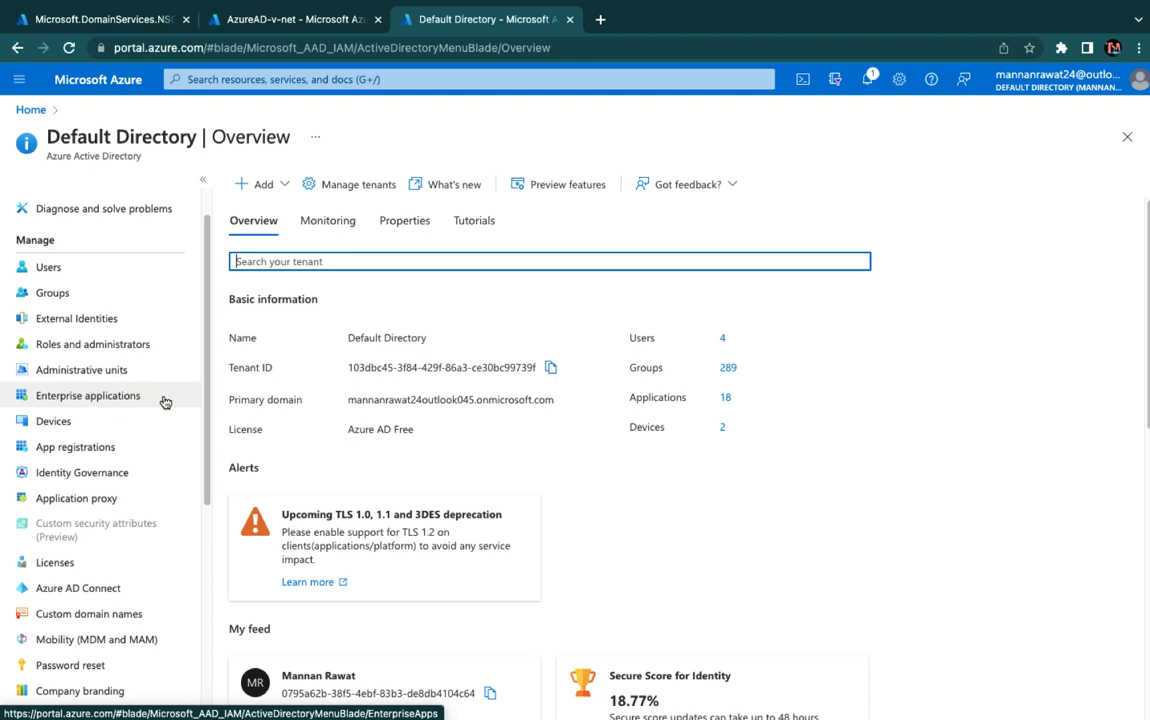
{"action": "key", "text": "XF86AudioRaiseVolume"}
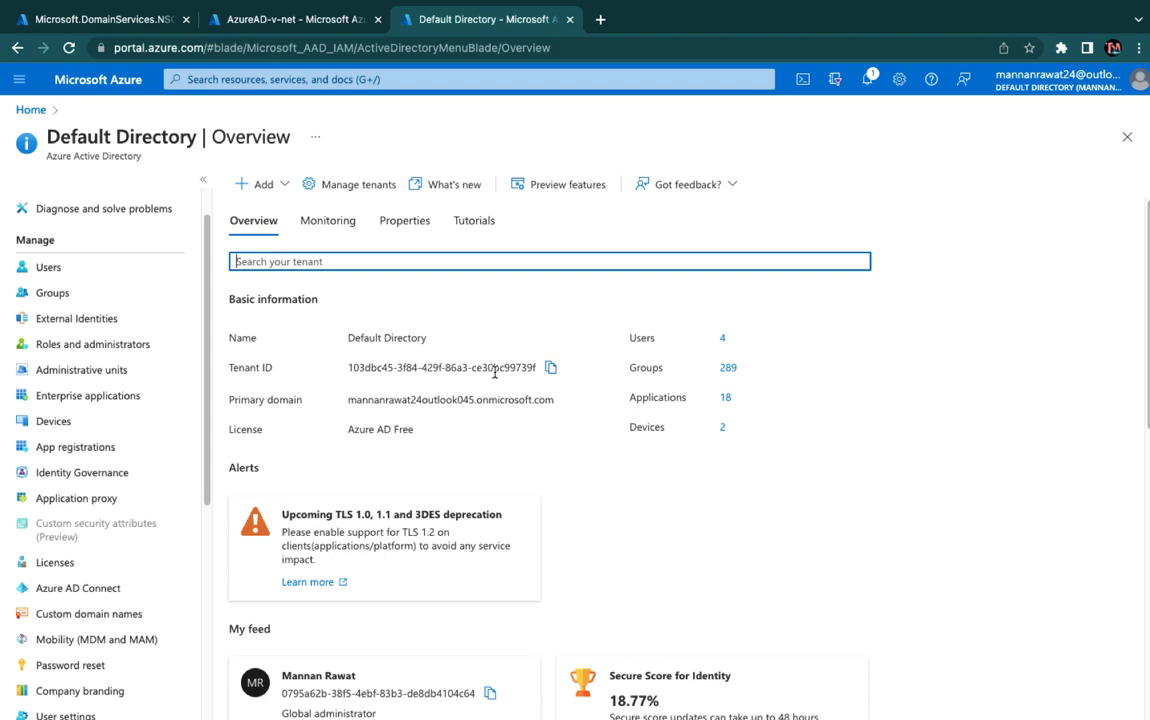
{"action": "scroll", "coordinate": [182, 505], "scroll_direction": "down", "scroll_amount": 3}
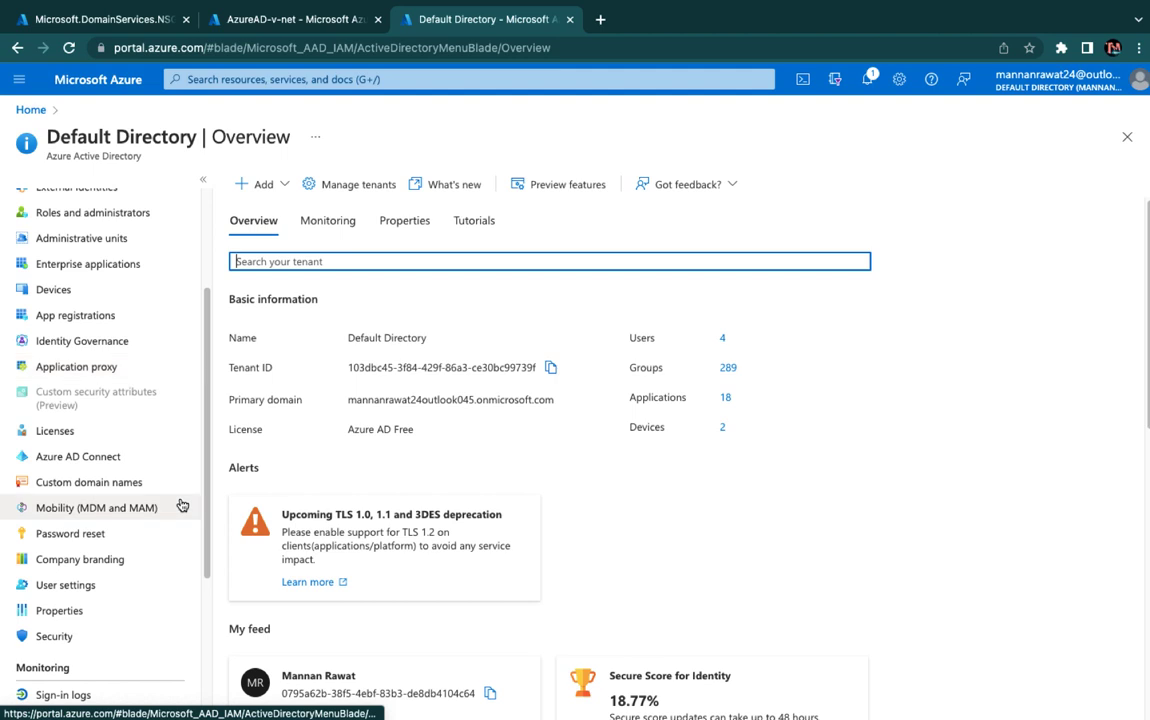
{"action": "scroll", "coordinate": [182, 505], "scroll_direction": "down", "scroll_amount": 3}
{"action": "scroll", "coordinate": [182, 505], "scroll_direction": "down", "scroll_amount": 3}
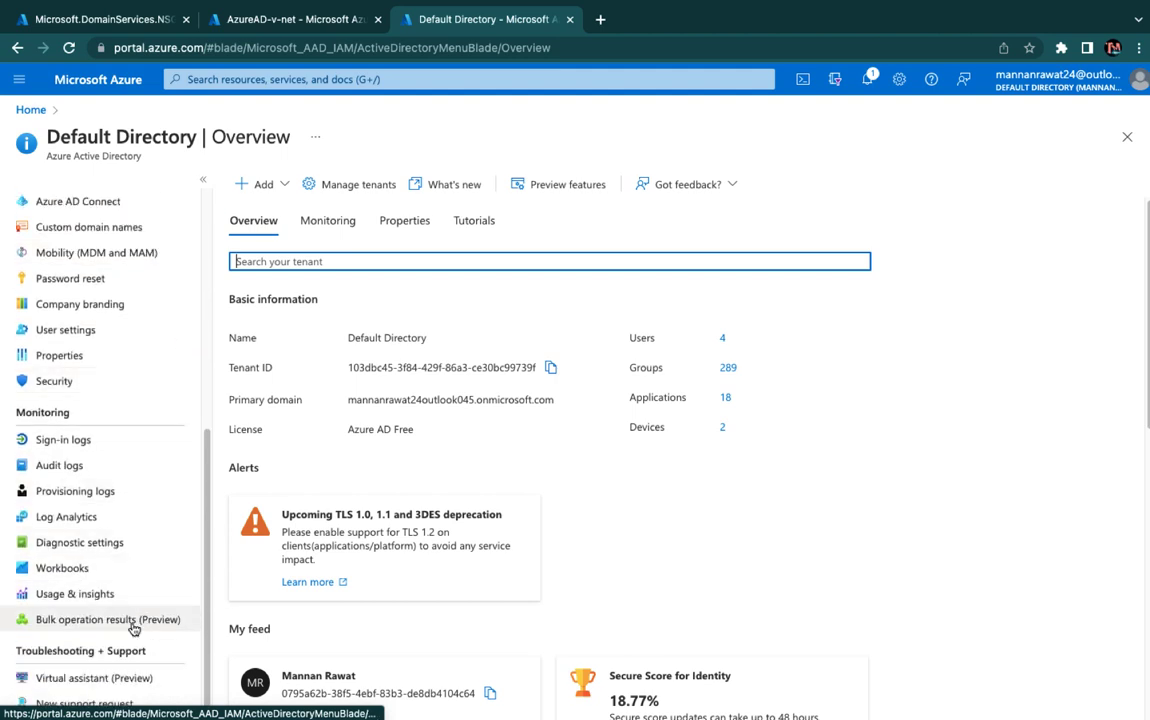
{"action": "scroll", "coordinate": [103, 542], "scroll_direction": "up", "scroll_amount": 3}
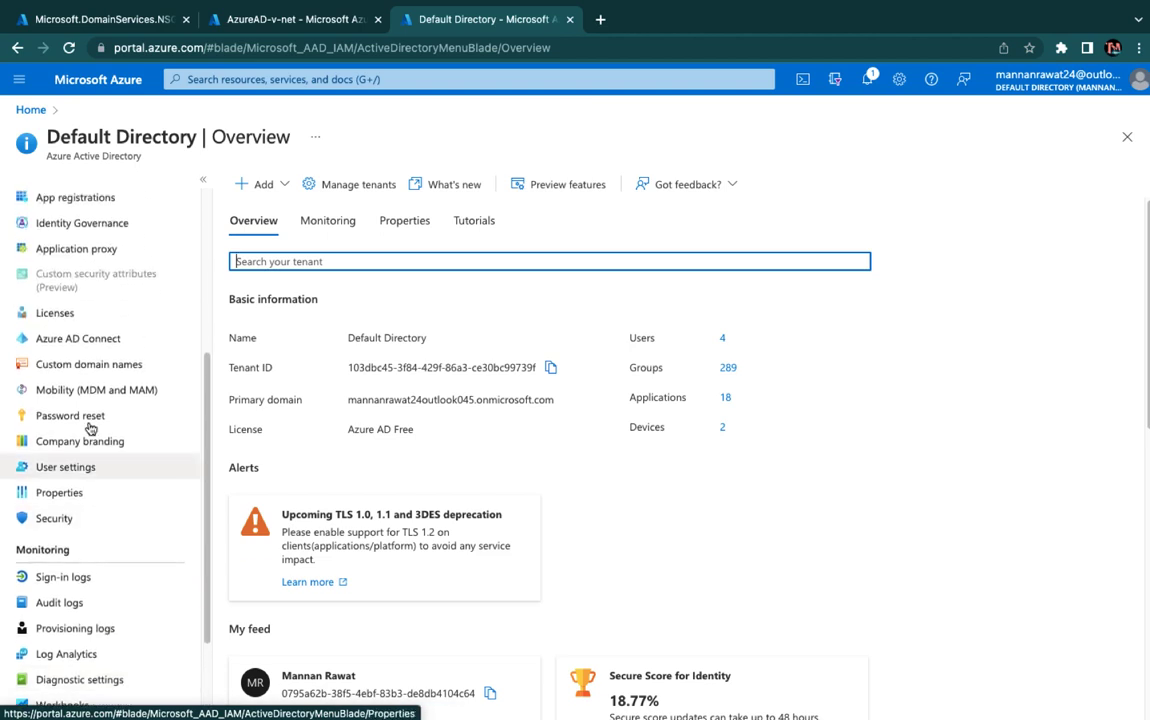
{"action": "left_click", "coordinate": [89, 340]}
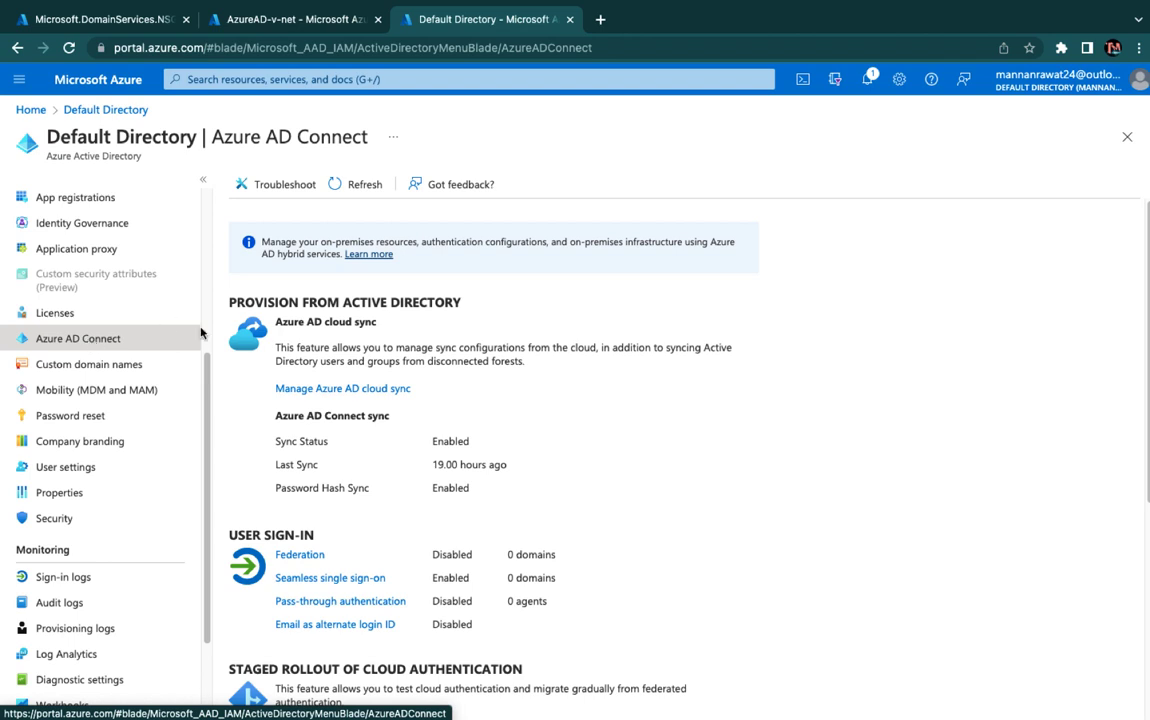
{"action": "scroll", "coordinate": [462, 568], "scroll_direction": "down", "scroll_amount": 3}
{"action": "scroll", "coordinate": [461, 569], "scroll_direction": "down", "scroll_amount": 3}
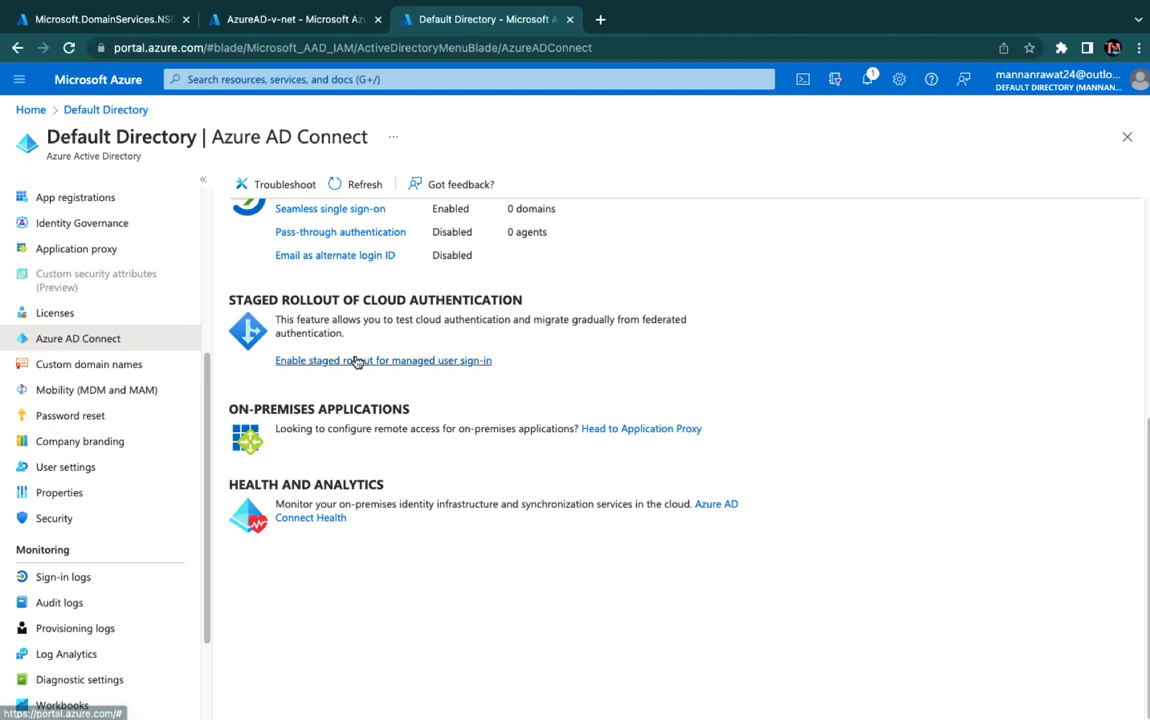
Step: Return to the domain services deployment overview and check the status of its resources
{"action": "left_click", "coordinate": [272, 14]}
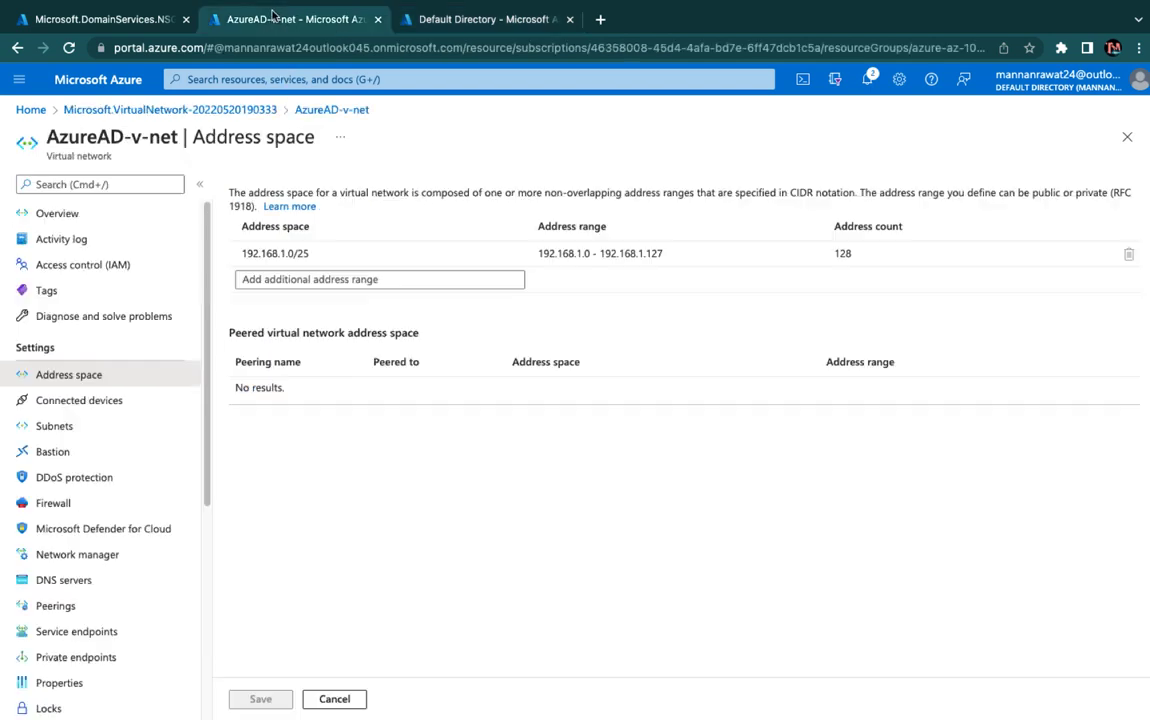
{"action": "left_click", "coordinate": [113, 14]}
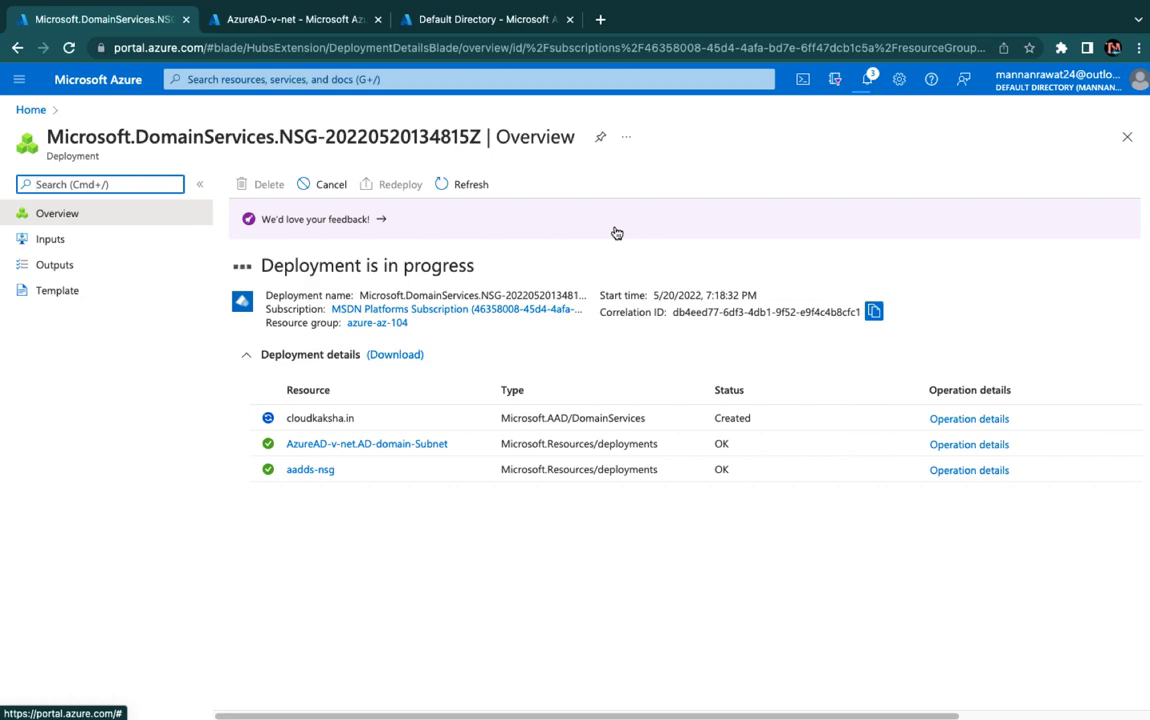
{"action": "key", "text": "ctrl+Left"}
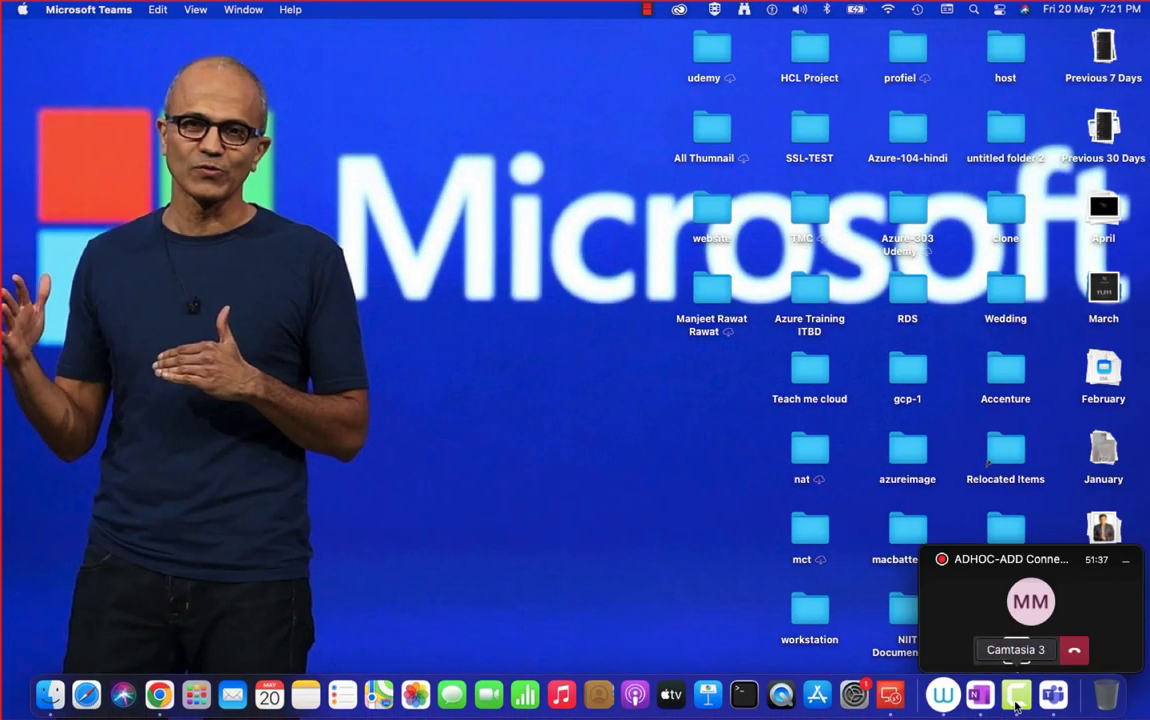
{"action": "right_click", "coordinate": [1016, 706]}
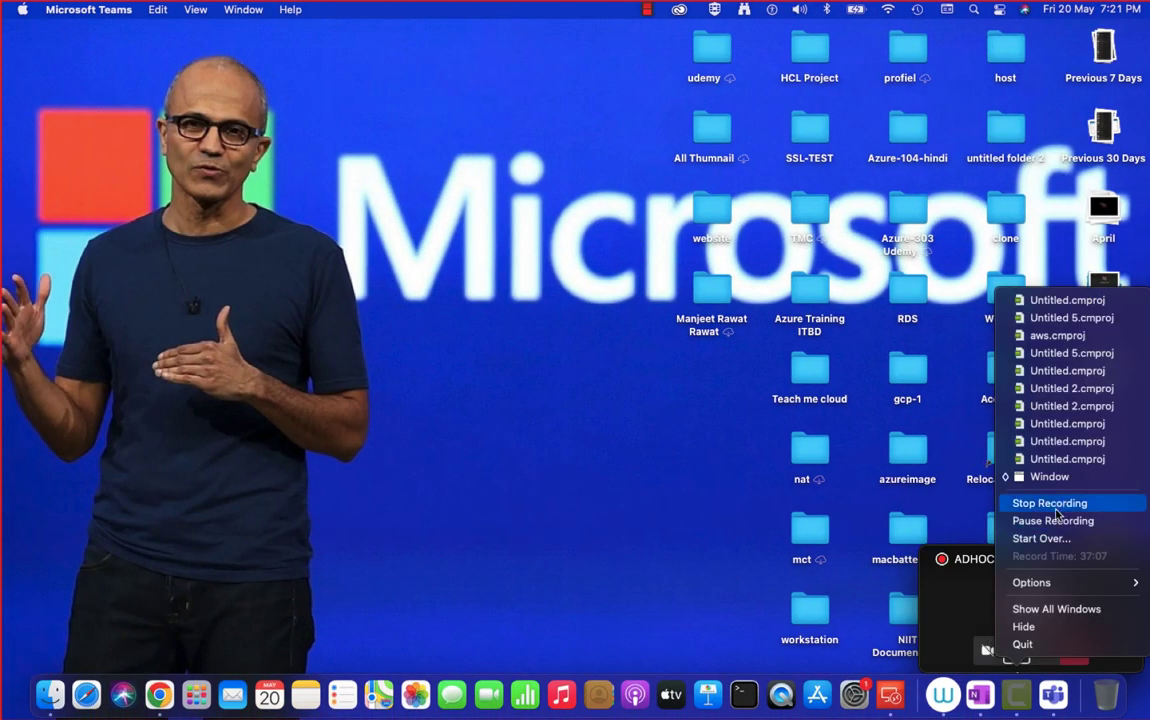